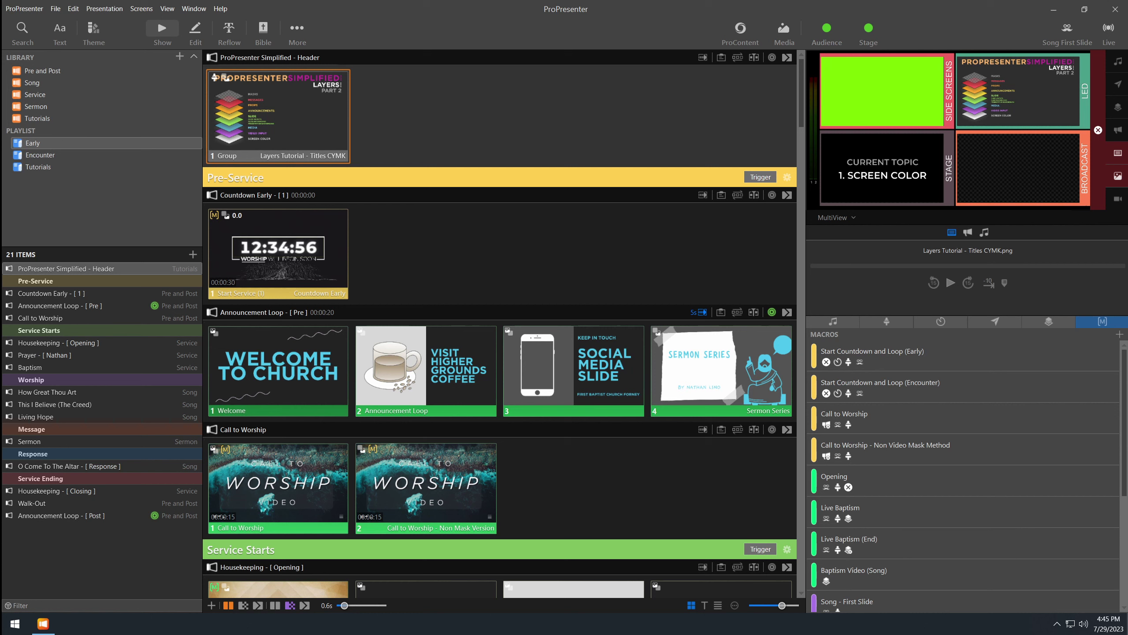
Step: View the Screens settings in the preferences and close the preferences
click(33, 8)
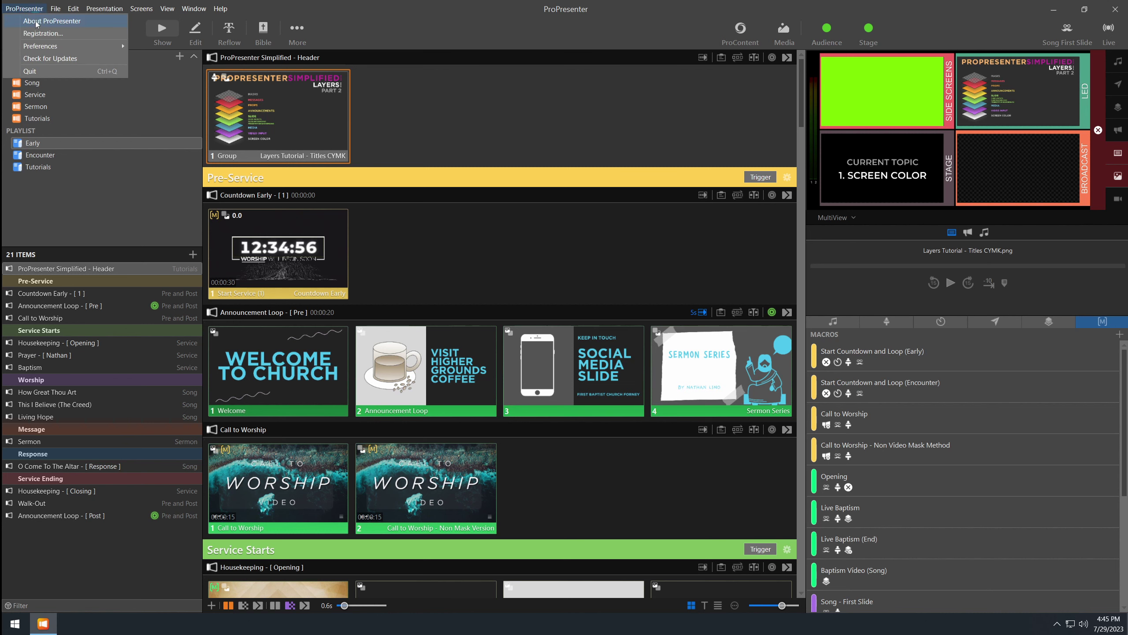
click(38, 47)
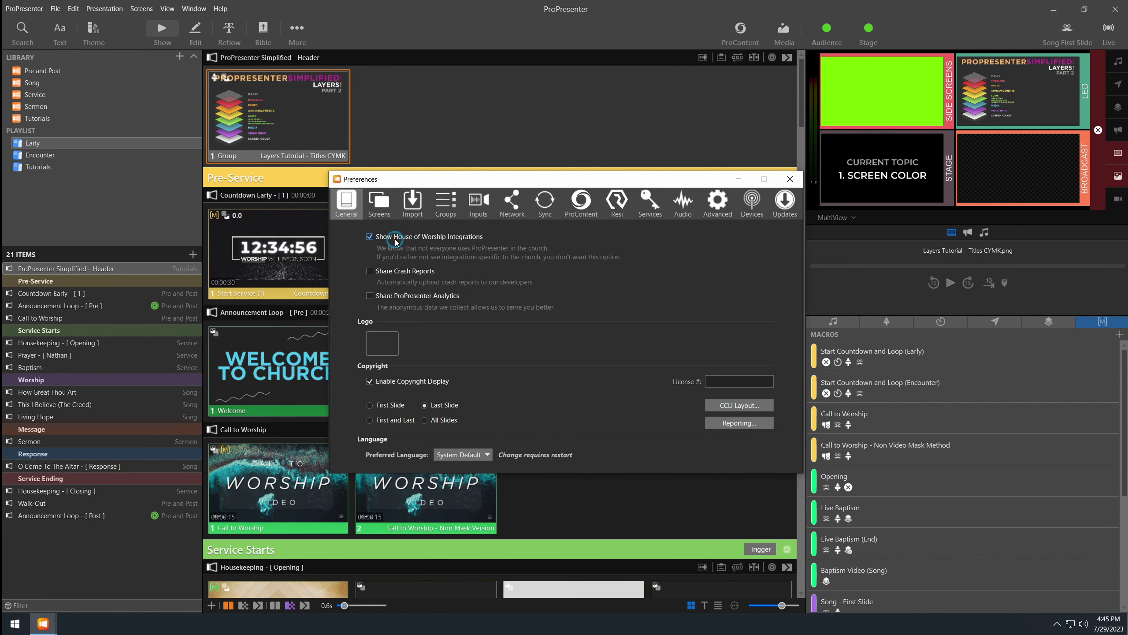
click(385, 204)
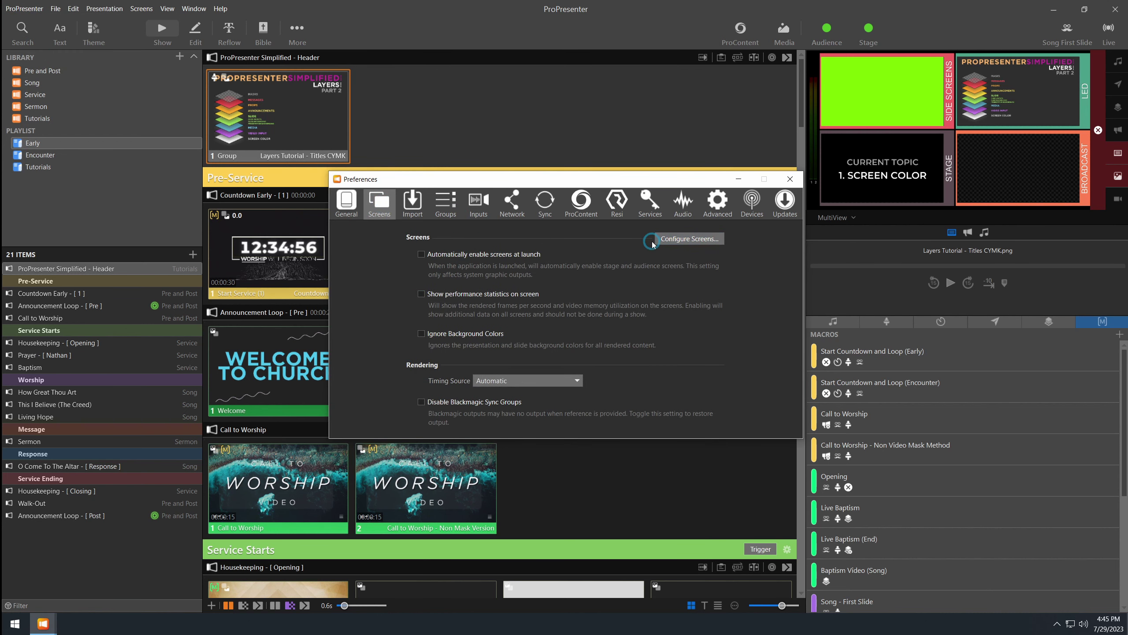
click(789, 178)
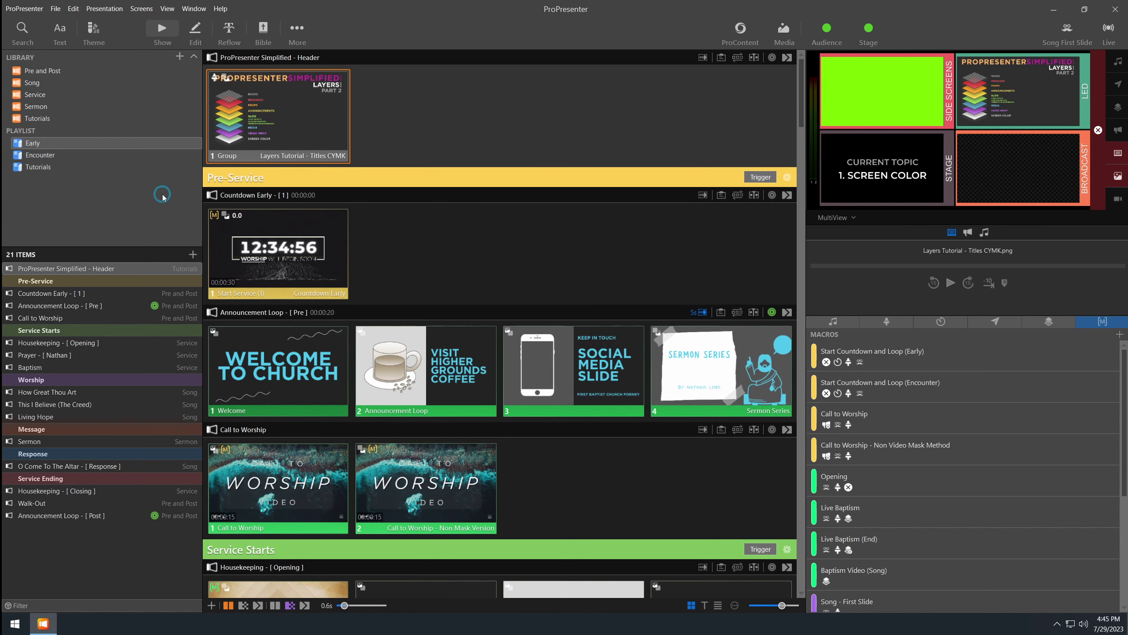
Step: Open the screen configuration and view the available screen colors for Side Screens without changing the color
click(141, 9)
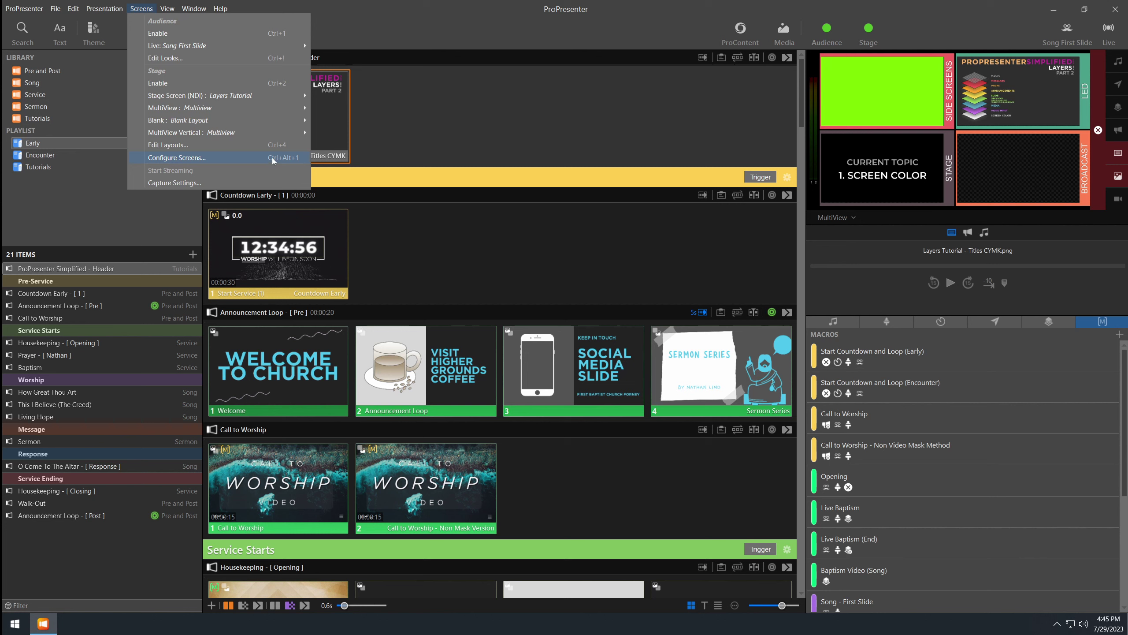
click(176, 157)
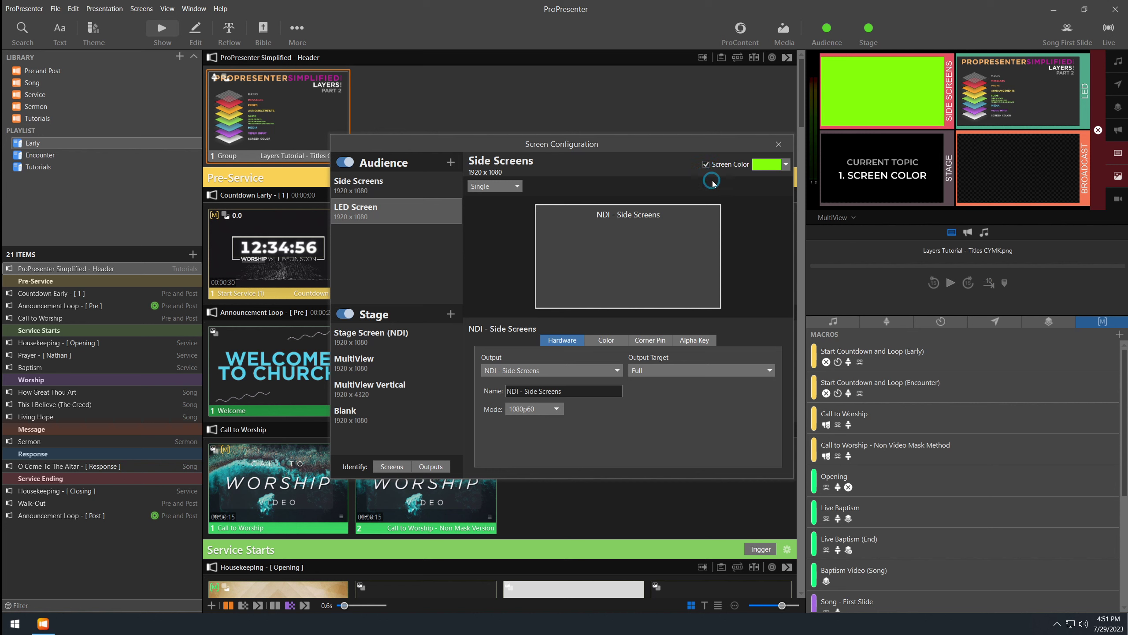
click(770, 166)
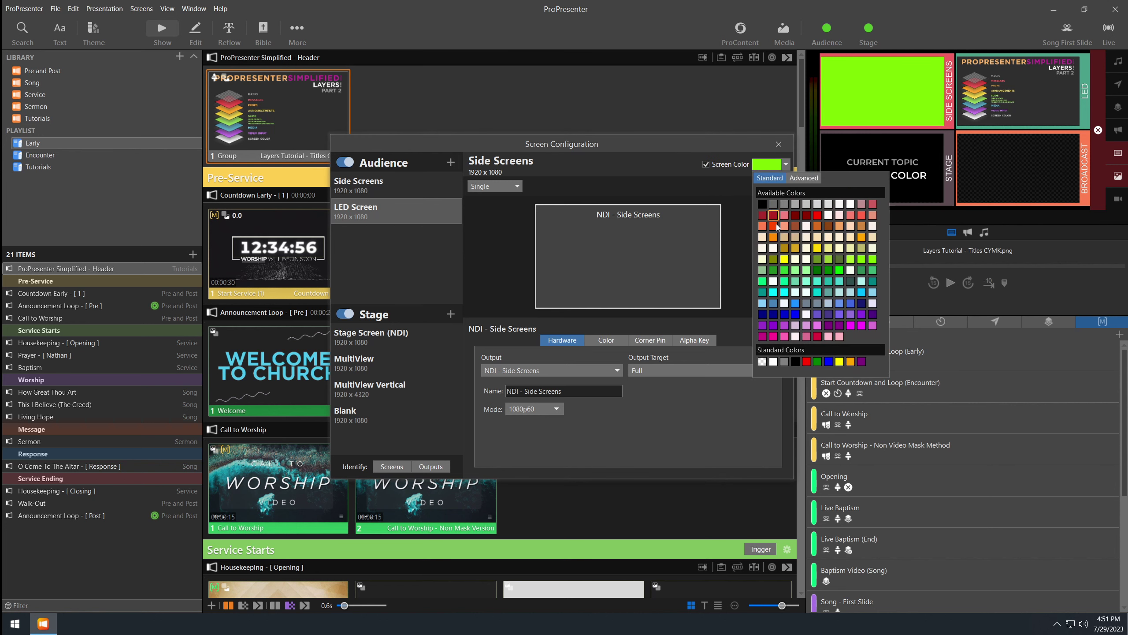
click(662, 168)
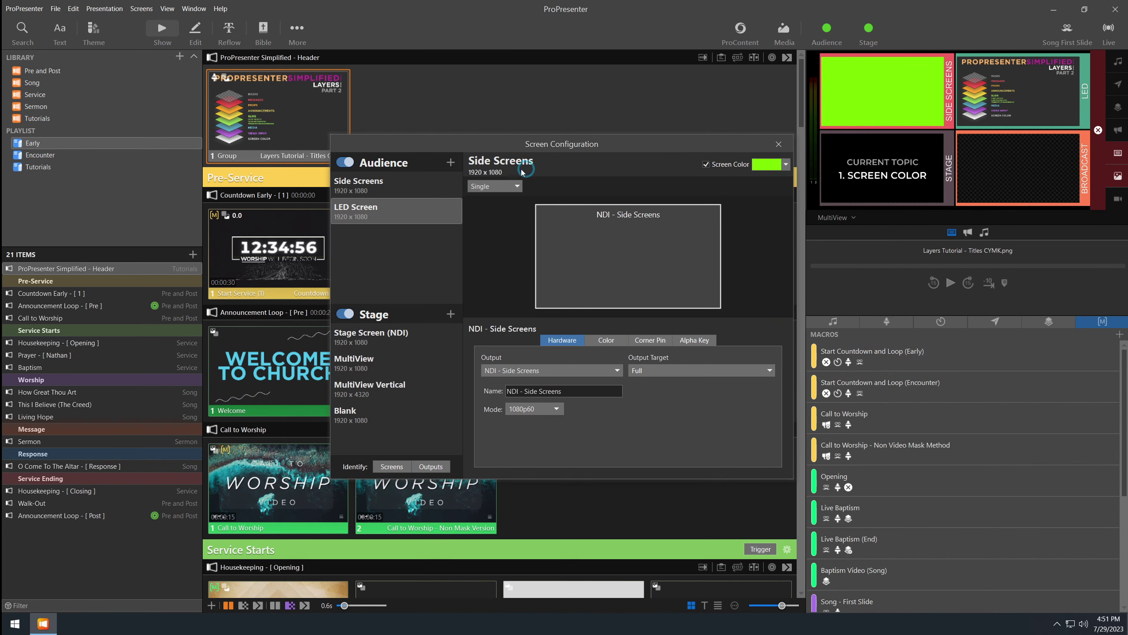
Step: Review the screen color settings of the audience and stage screens, including LED Screen and MultiView, ending on Side Screens
click(365, 186)
click(361, 209)
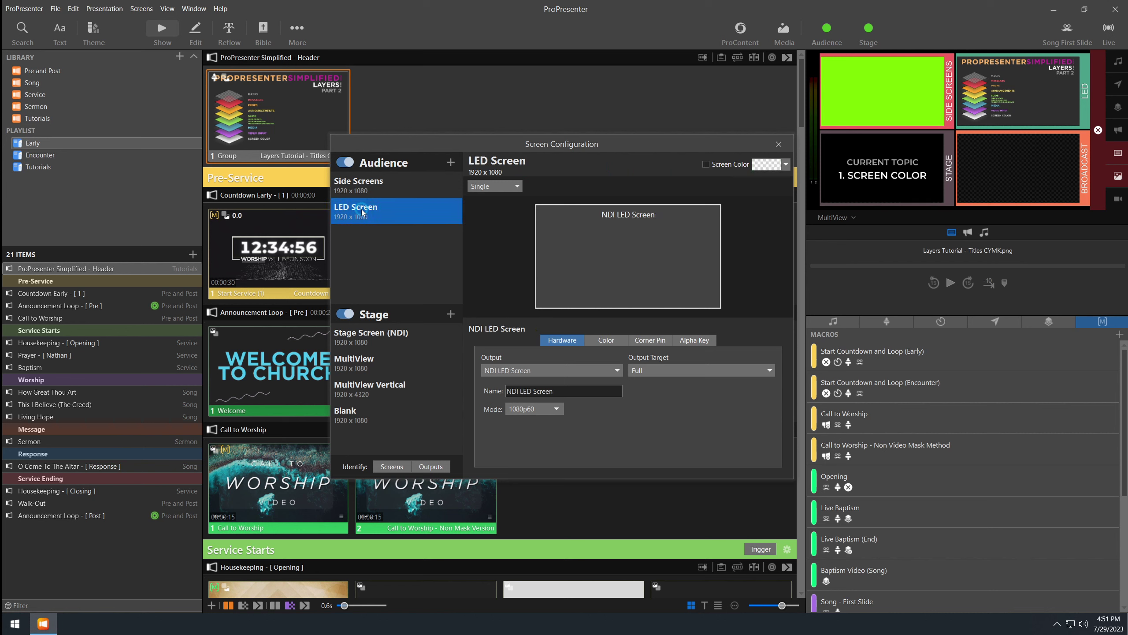
click(359, 337)
click(374, 363)
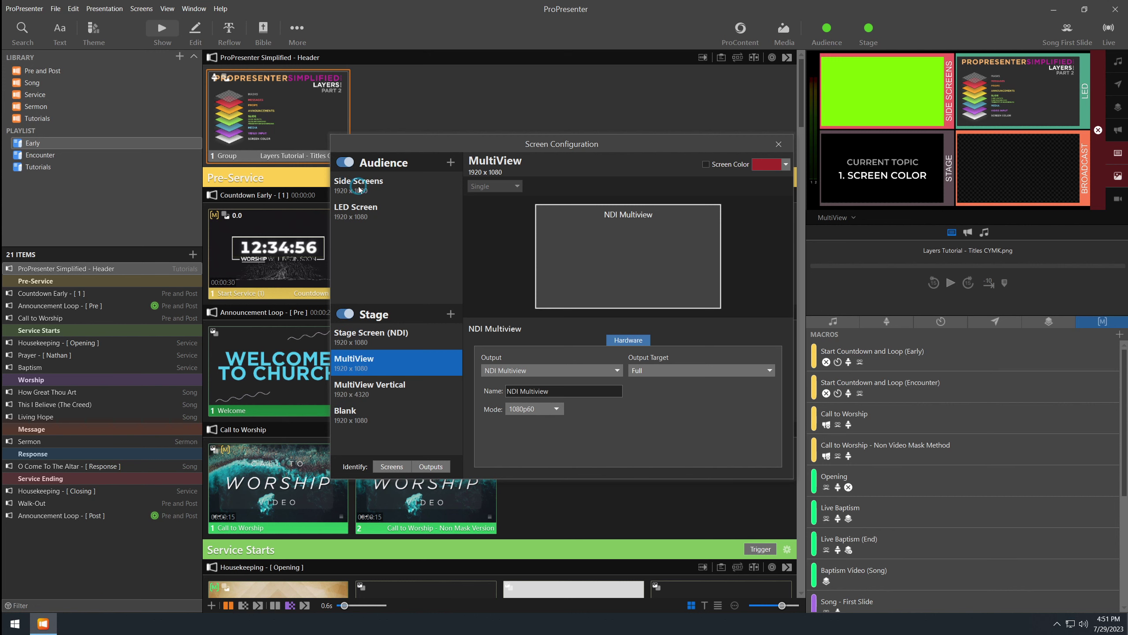
click(344, 189)
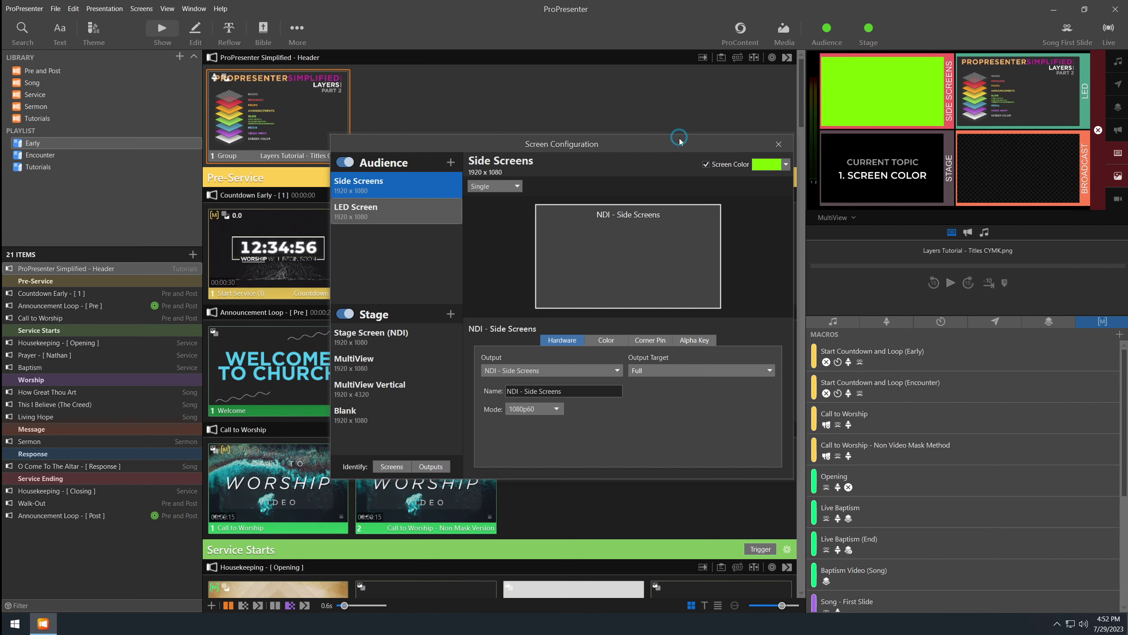
Step: Turn the Side Screens' screen color off and back on, and close the screen configuration
click(705, 165)
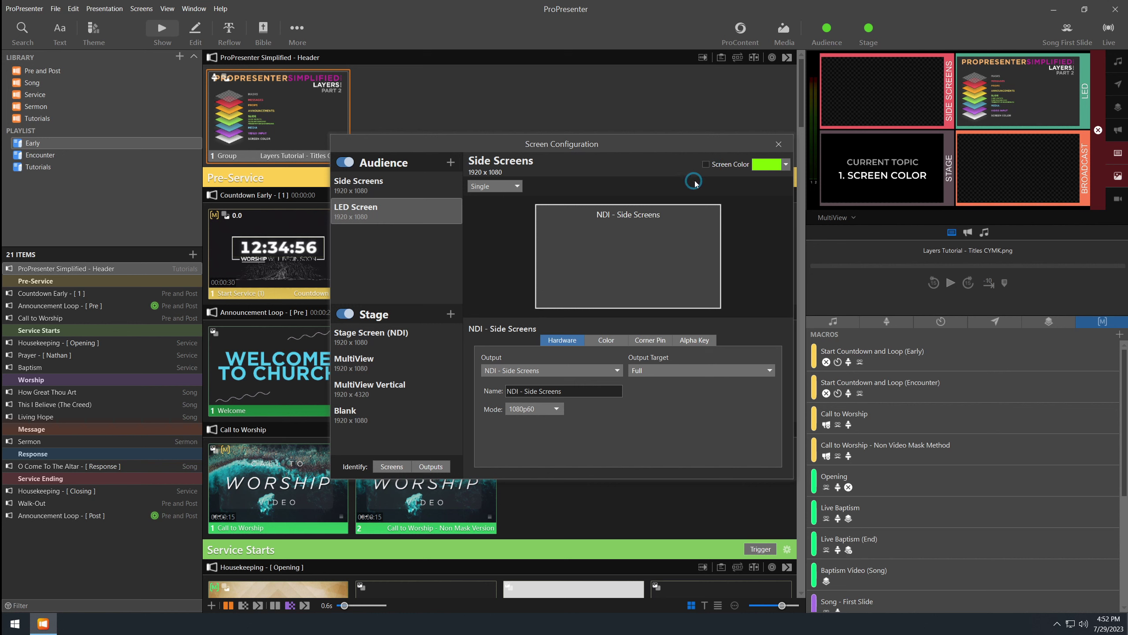
click(706, 164)
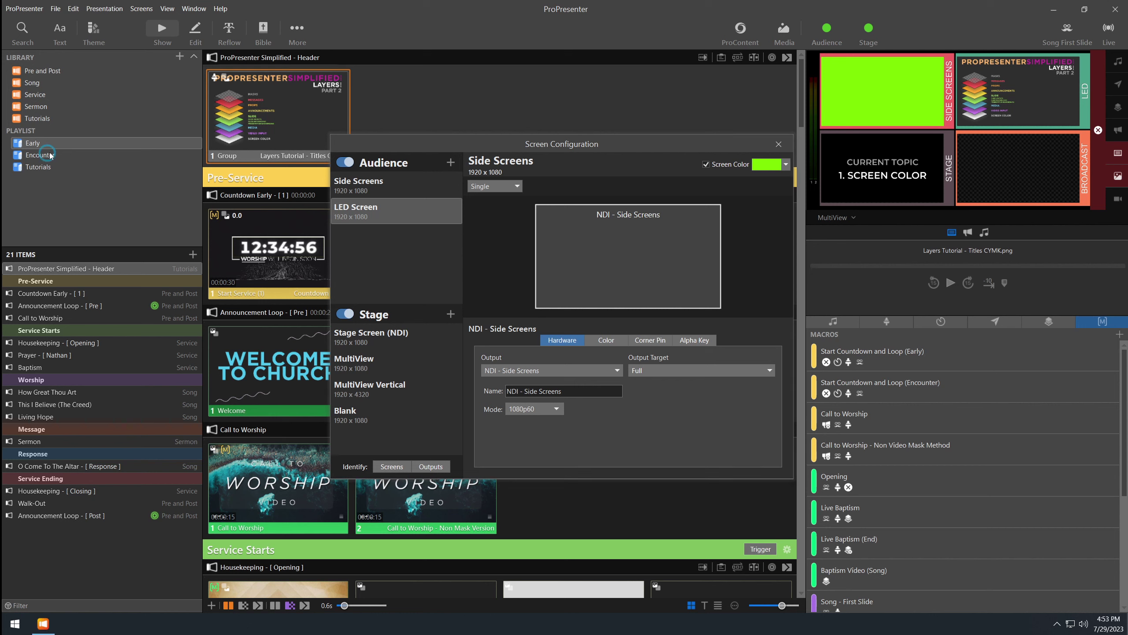
click(778, 145)
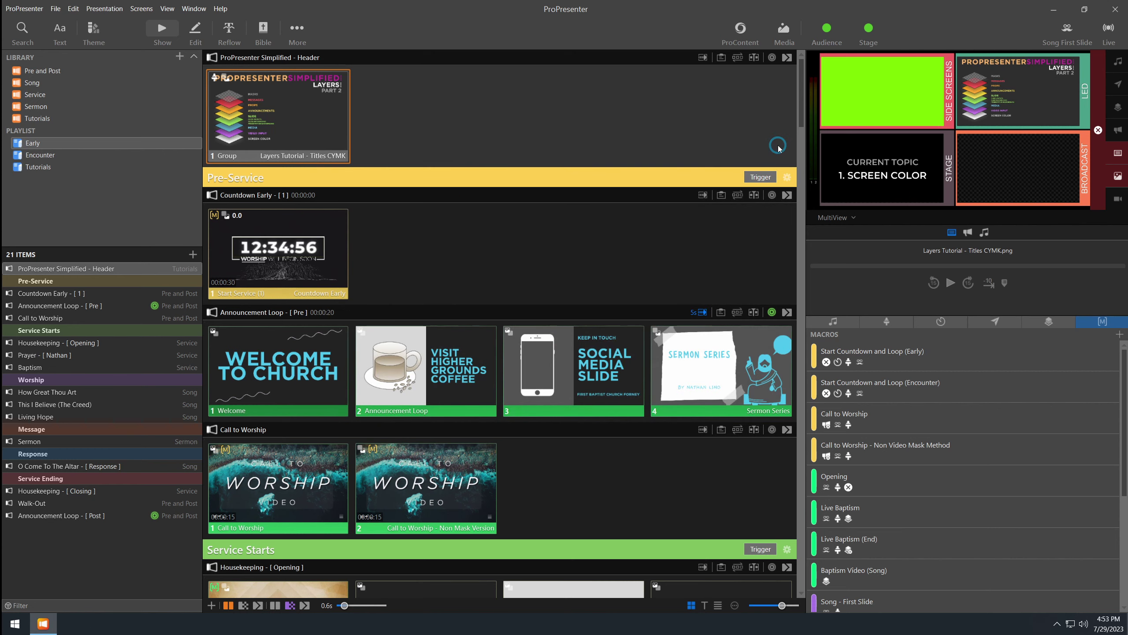
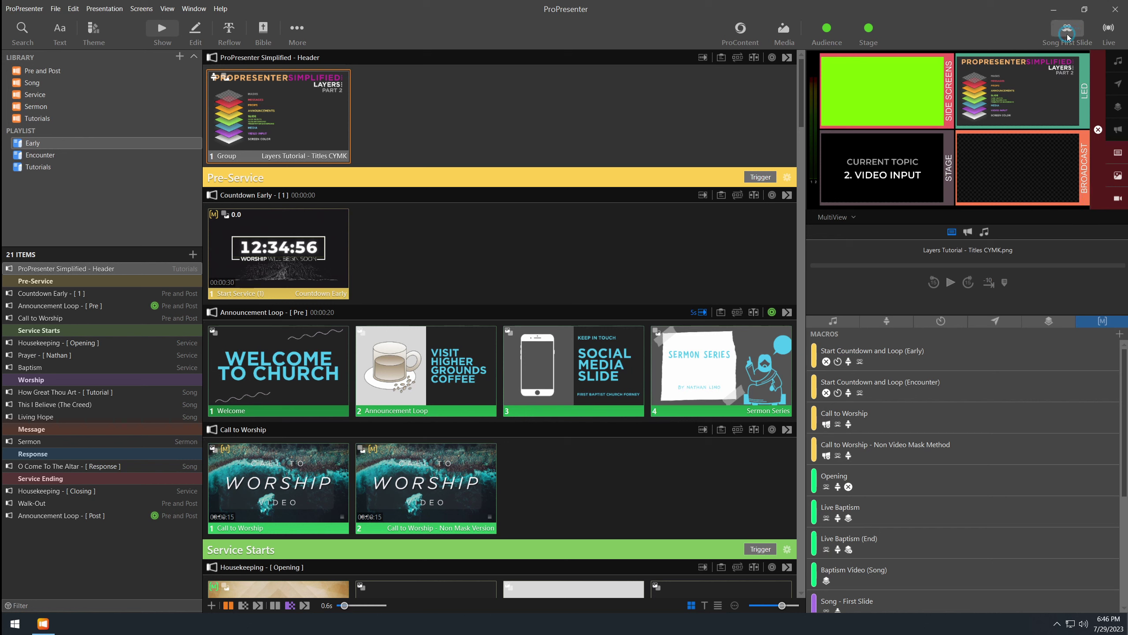
Step: Switch the live audience look to Tutorial Video Input
click(1067, 32)
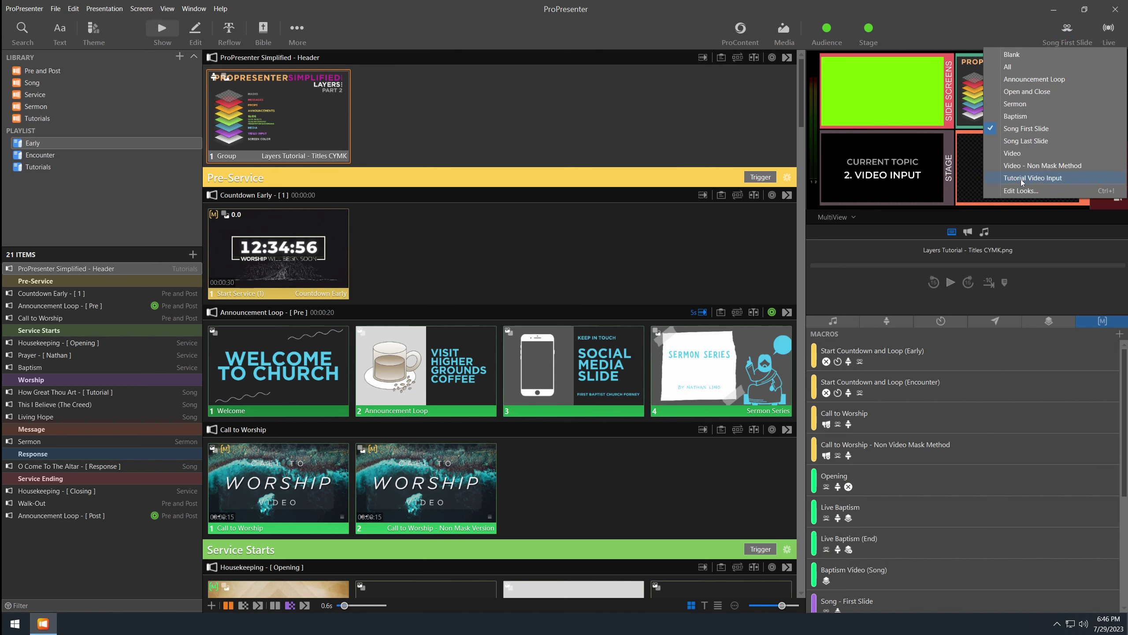
click(1021, 178)
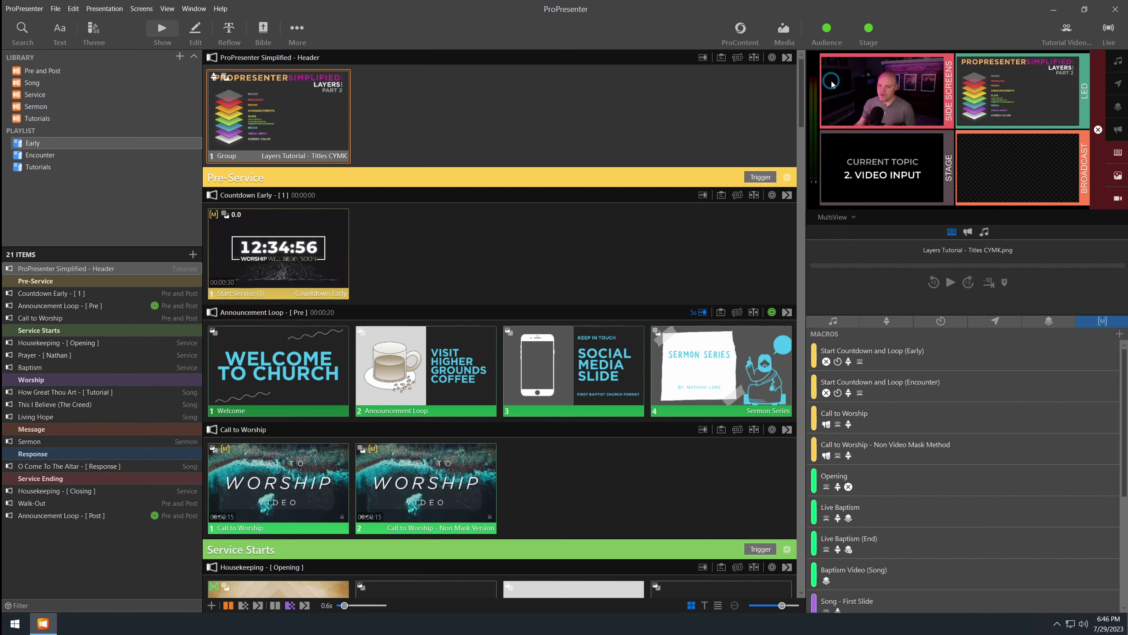
Step: Show the Chorus 1 lyric slide (slide 7) of How Great Thou Art in the Worship section
scroll(449, 149, down, 5)
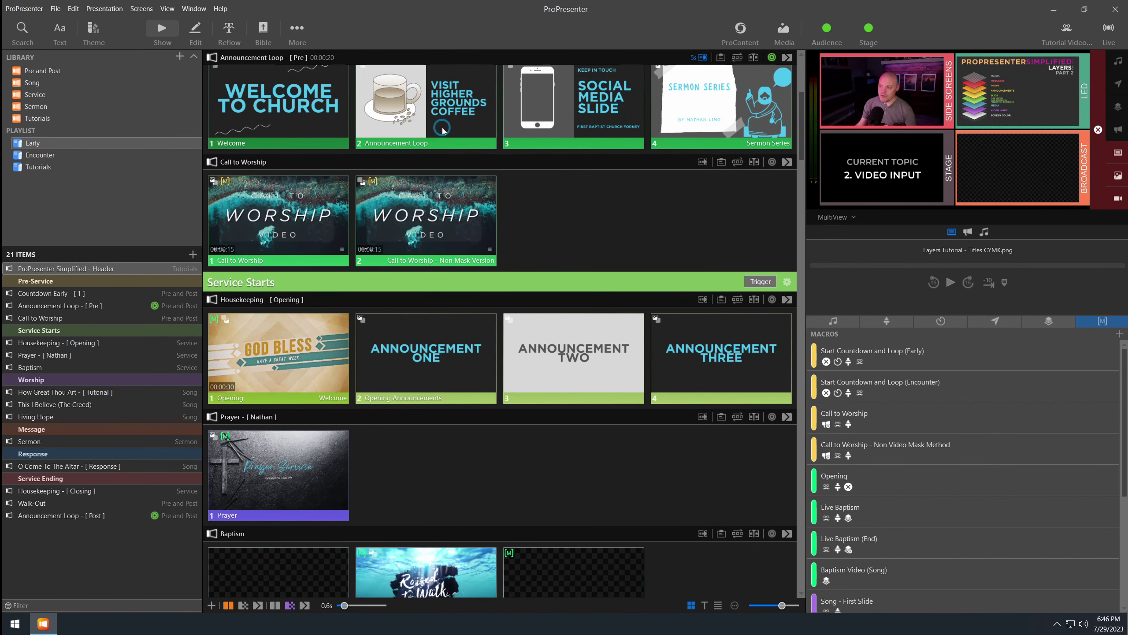
scroll(440, 151, down, 7)
scroll(434, 155, down, 2)
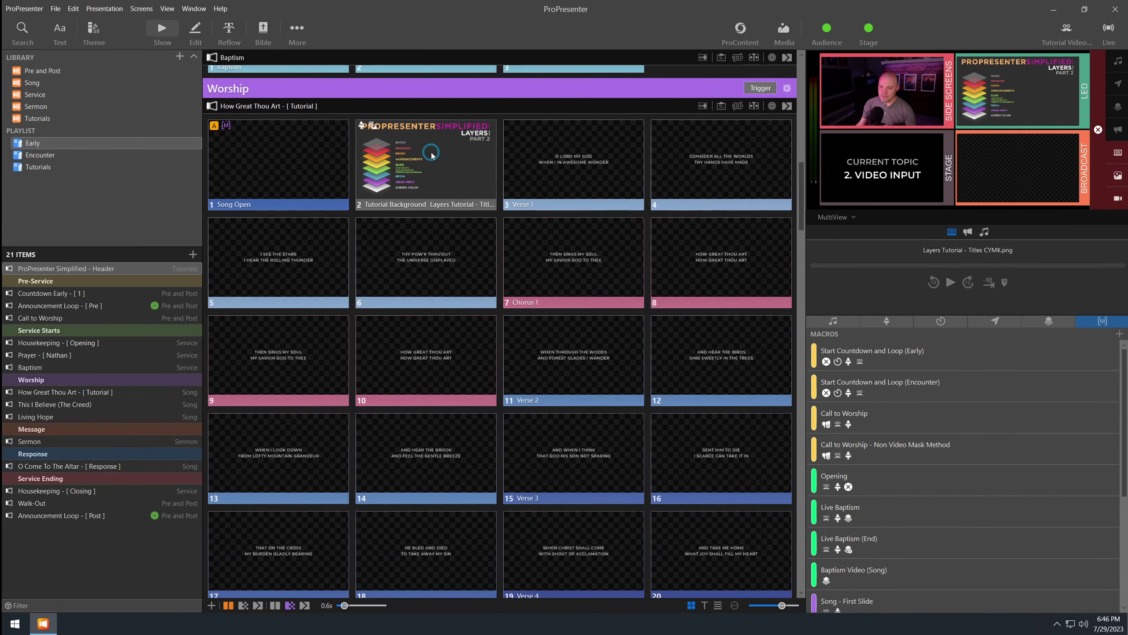
scroll(432, 154, down, 1)
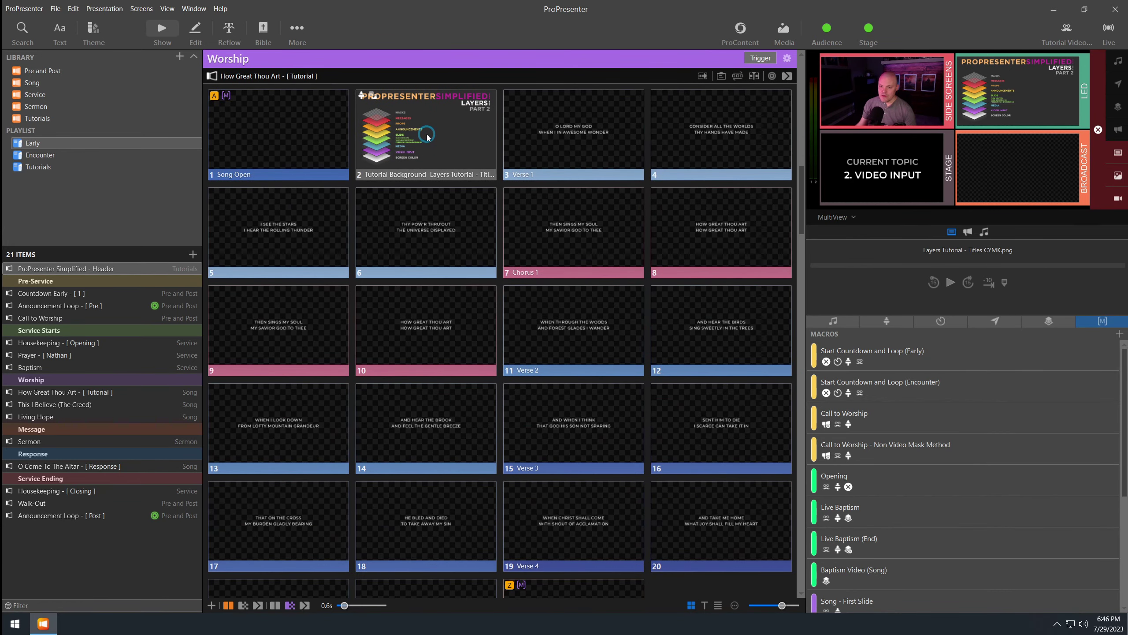
click(428, 137)
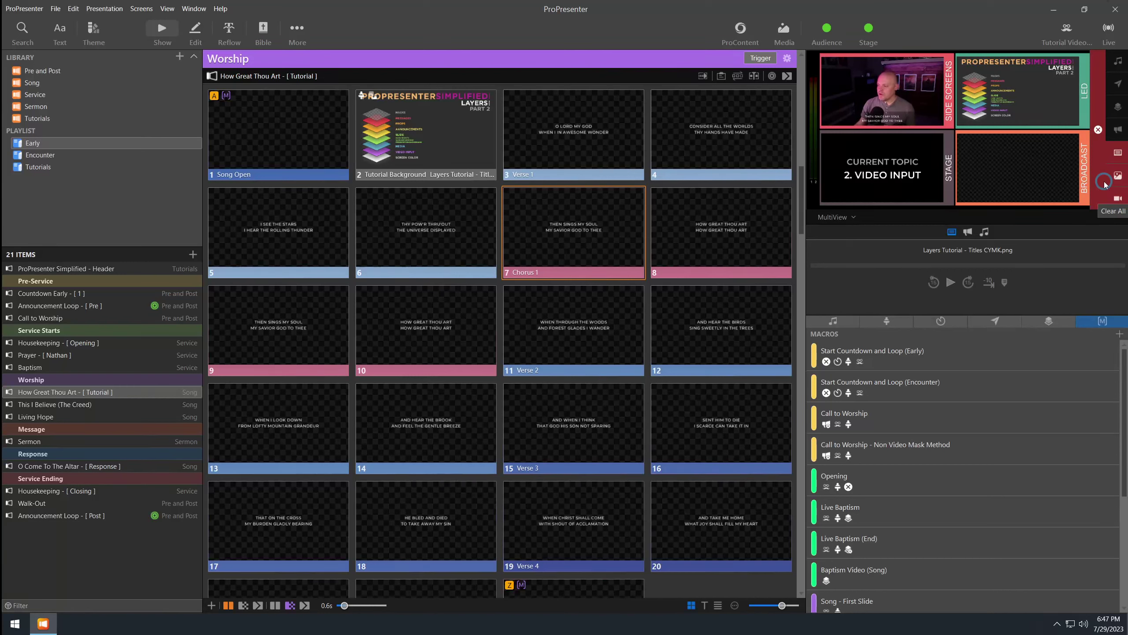
Step: Clear the video input layer and the slide layer from the output
click(1116, 198)
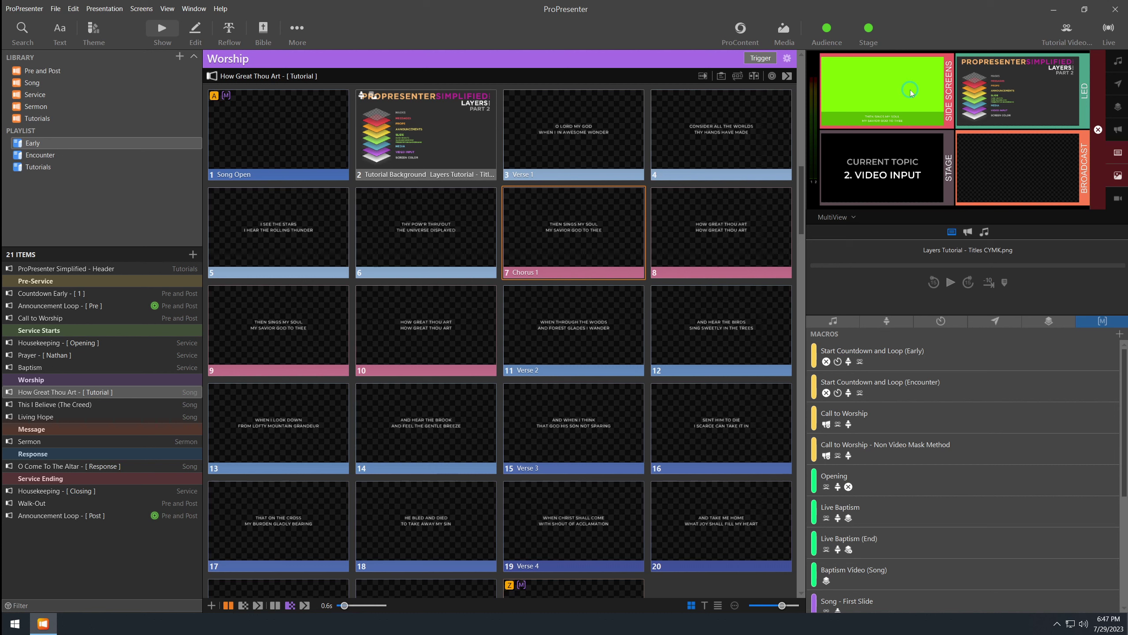
click(1118, 152)
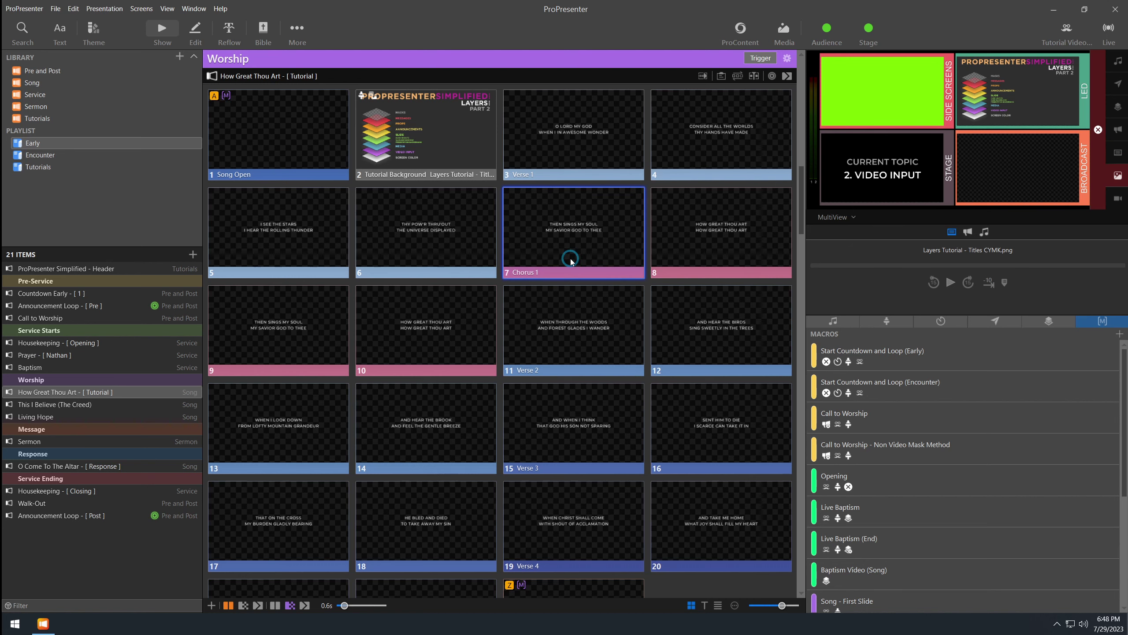
scroll(571, 261, up, 4)
scroll(571, 261, up, 10)
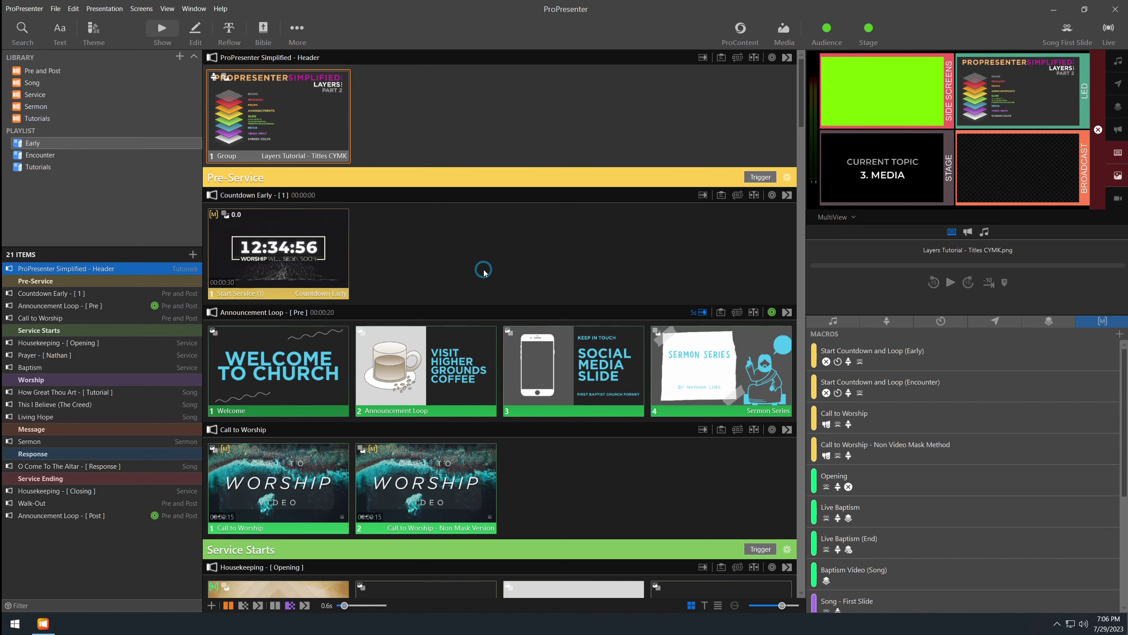
Step: Play the cloudscape-panorama background slide of This I Believe (The Creed)
scroll(484, 271, down, 3)
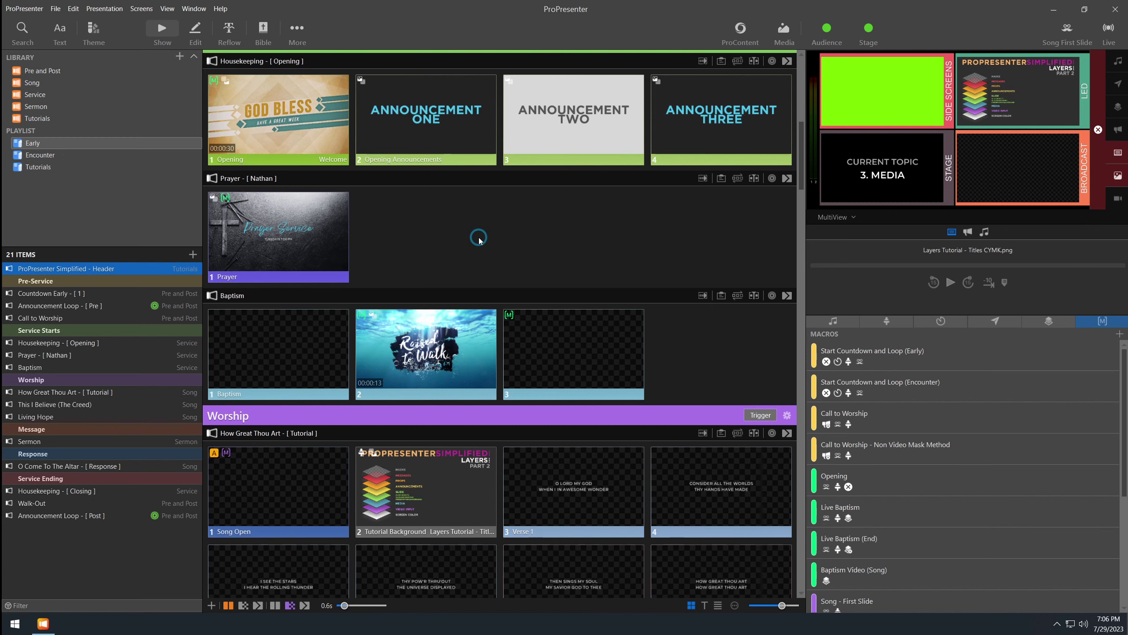
scroll(478, 240, down, 15)
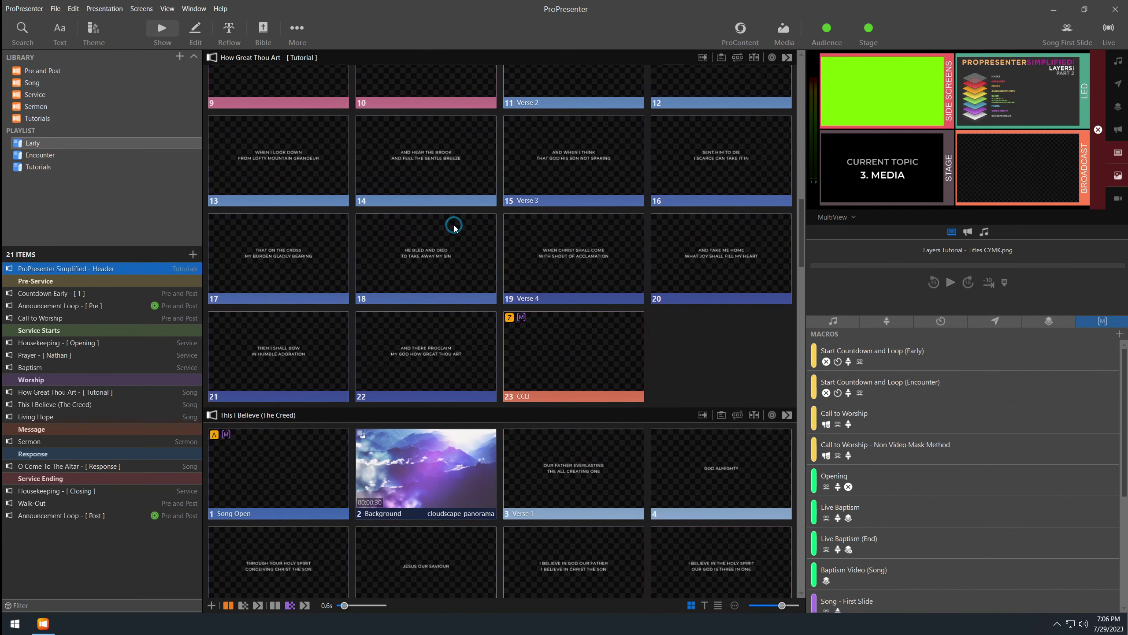
scroll(453, 225, down, 5)
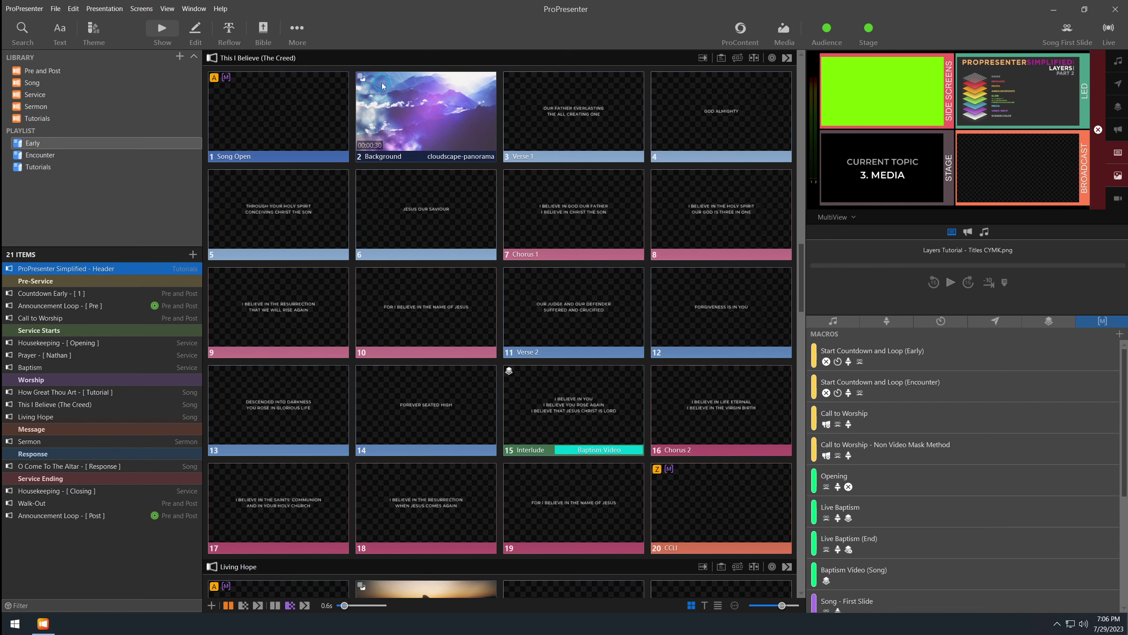
click(421, 117)
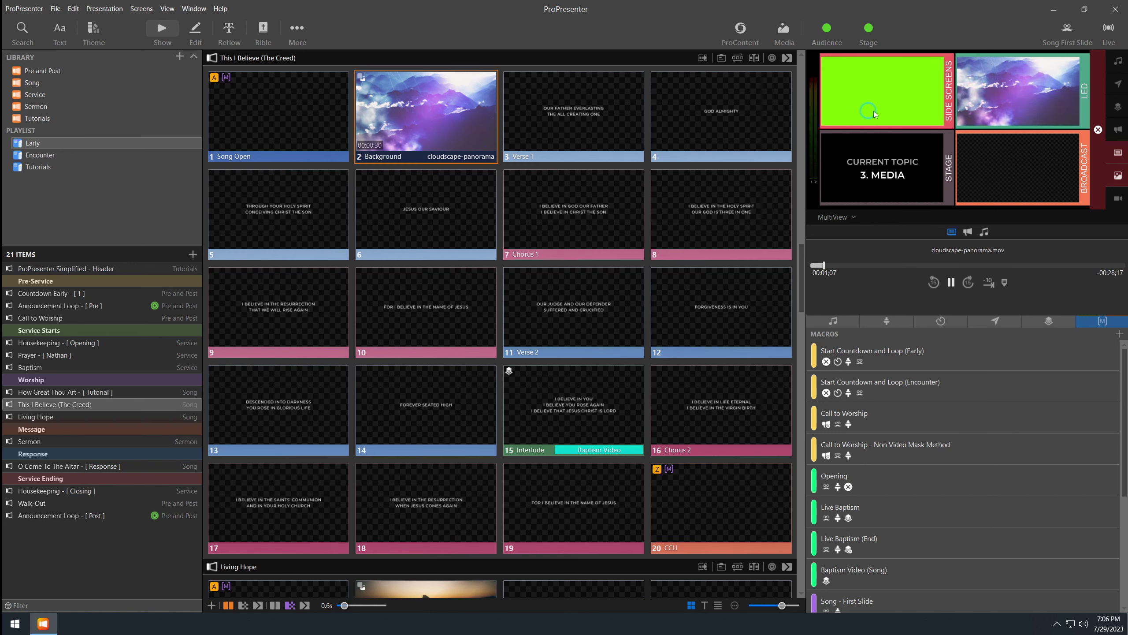
Step: Show lyric slides 3, 4, 13, 17 and 18 of This I Believe (The Creed) over the playing background
click(550, 109)
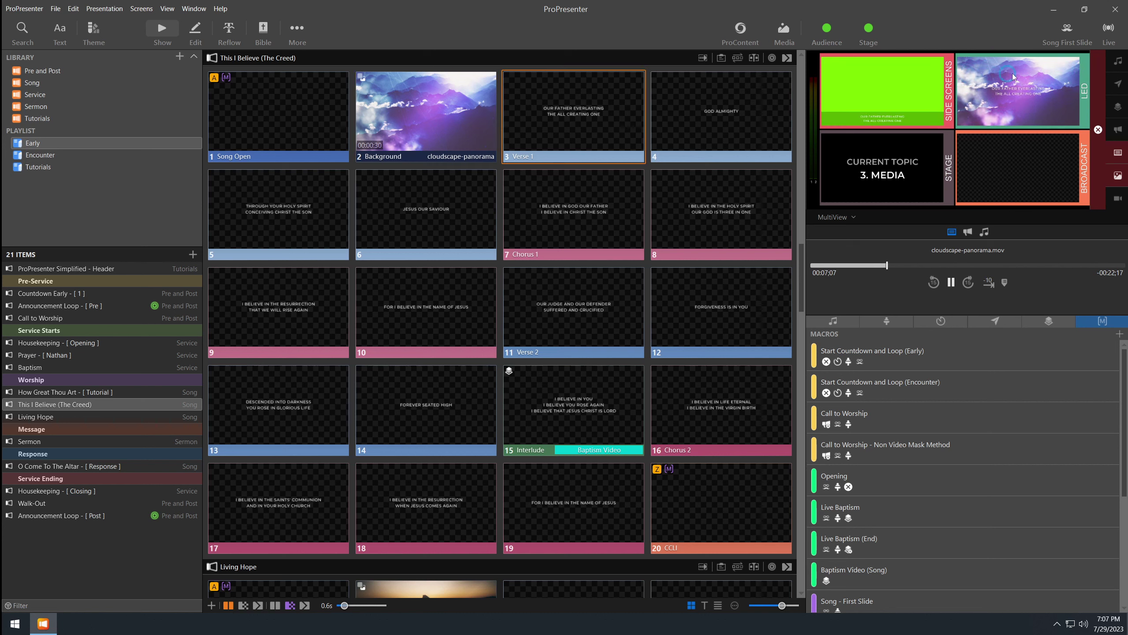
click(710, 113)
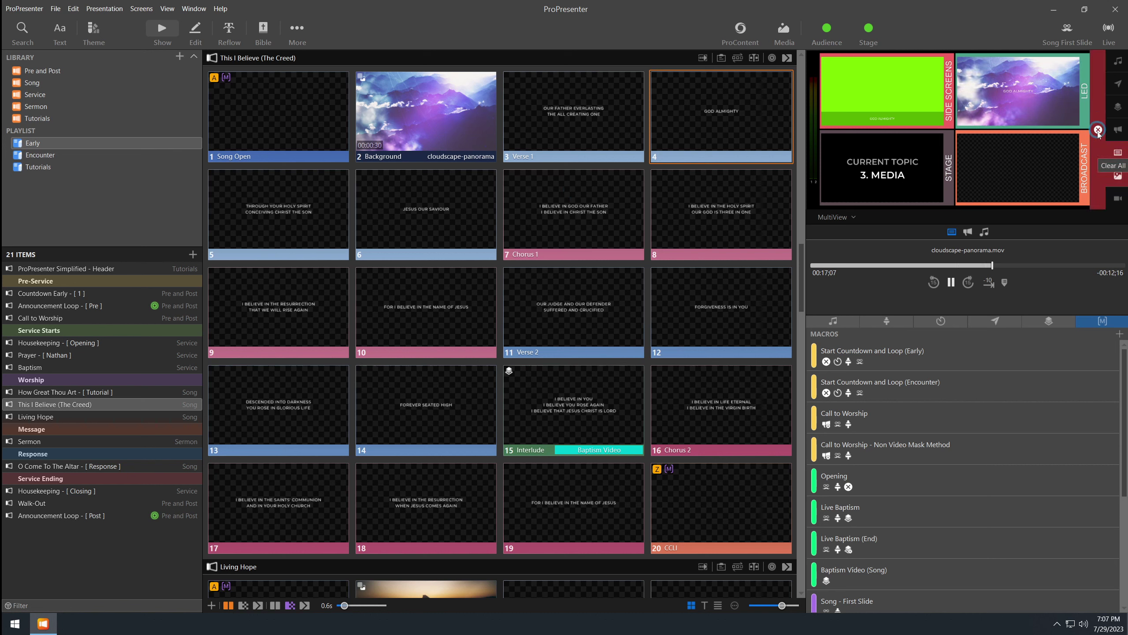
scroll(480, 196, down, 3)
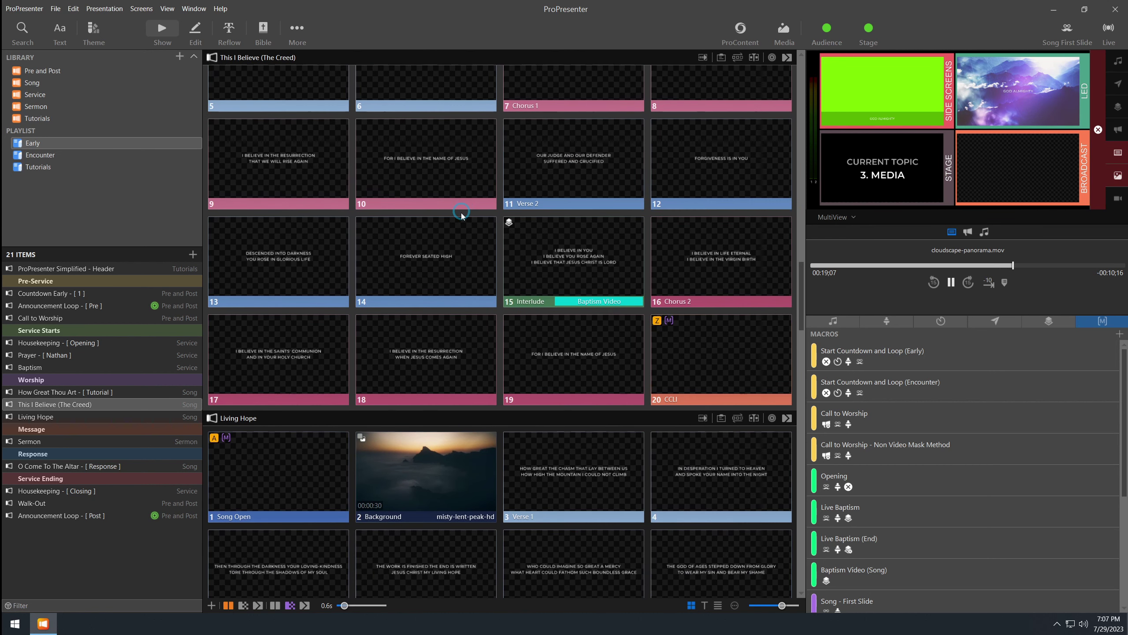
click(282, 269)
click(280, 357)
click(428, 356)
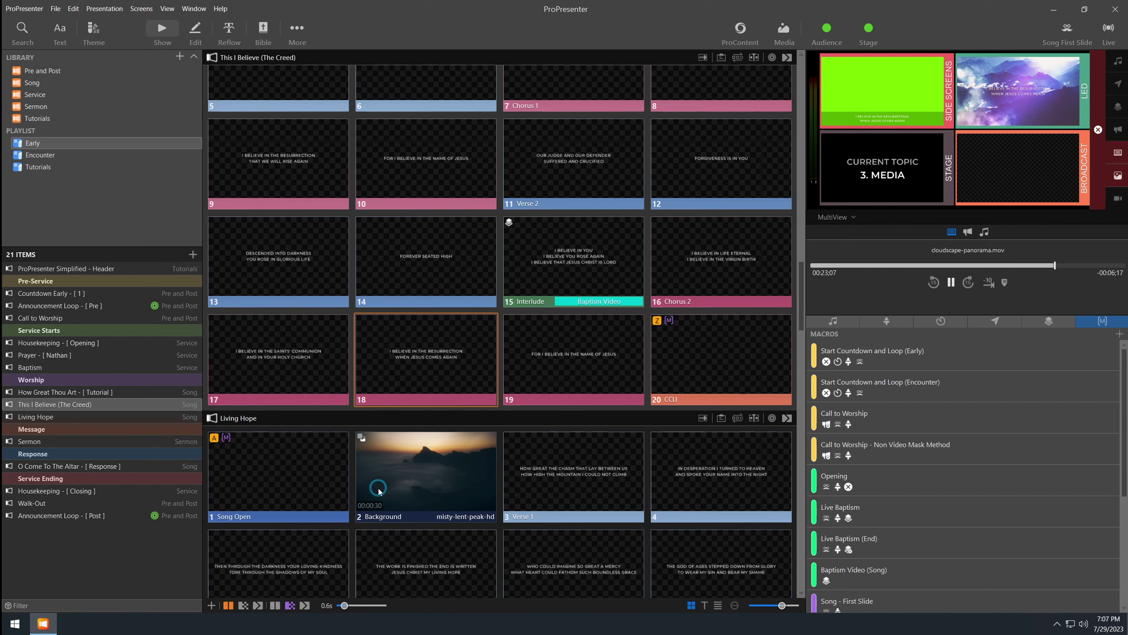
Step: Play Living Hope's misty-lent-peak-hd background and show lyric slides 11 and 10 of This I Believe (The Creed) over it
click(397, 446)
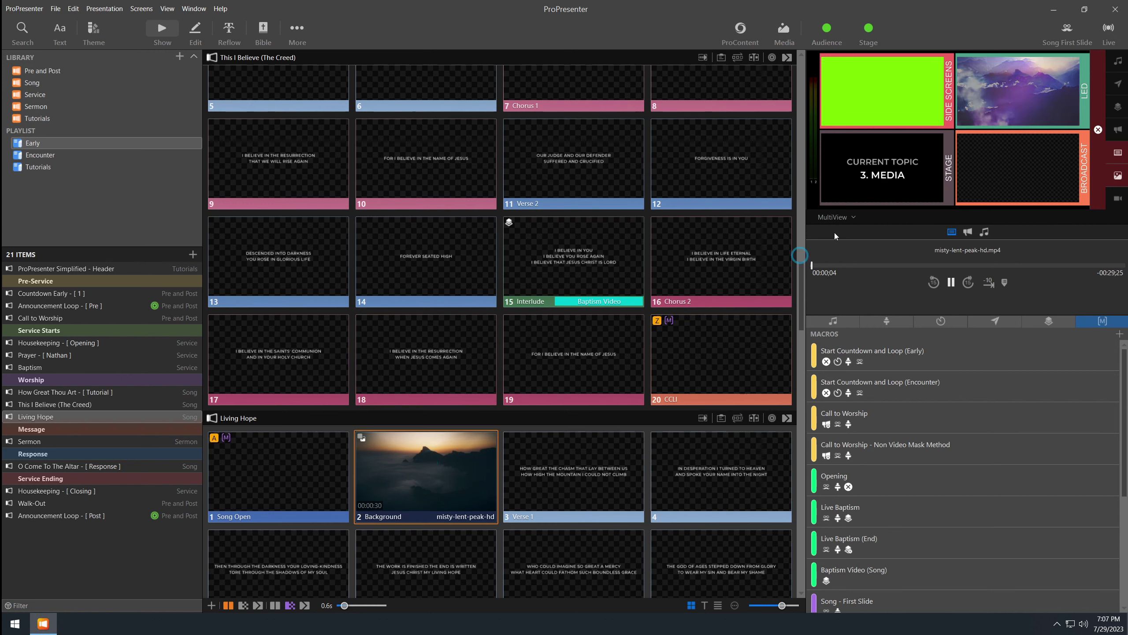
click(434, 159)
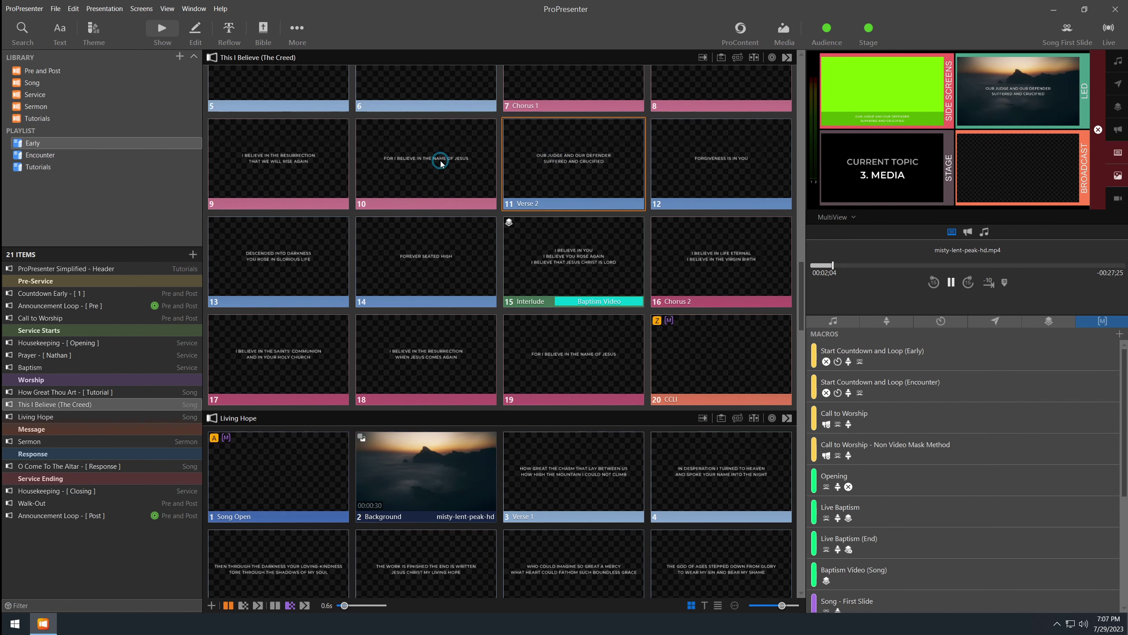
Step: Play the cloudscape-panorama background slide of This I Believe (The Creed) again, behind the output
scroll(424, 198, down, 3)
scroll(425, 198, down, 6)
scroll(422, 212, up, 9)
scroll(422, 212, up, 6)
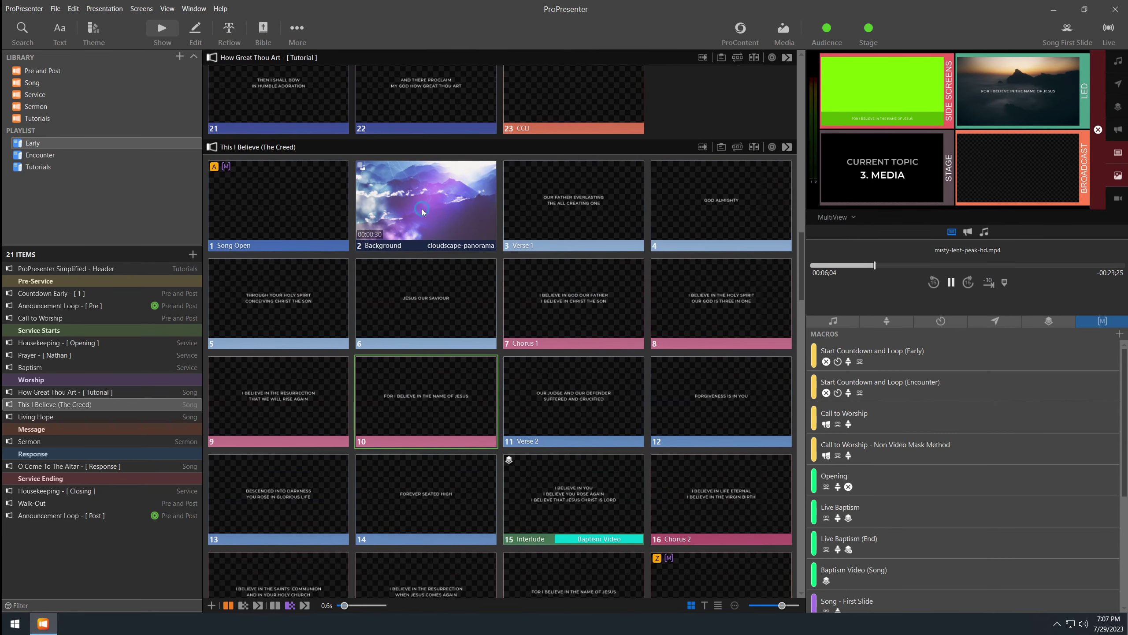
click(421, 212)
Step: Set the cloudscape-panorama media action behavior to Foreground, retrigger its slide, and show the Verse 1 lyric slide 3
right_click(412, 195)
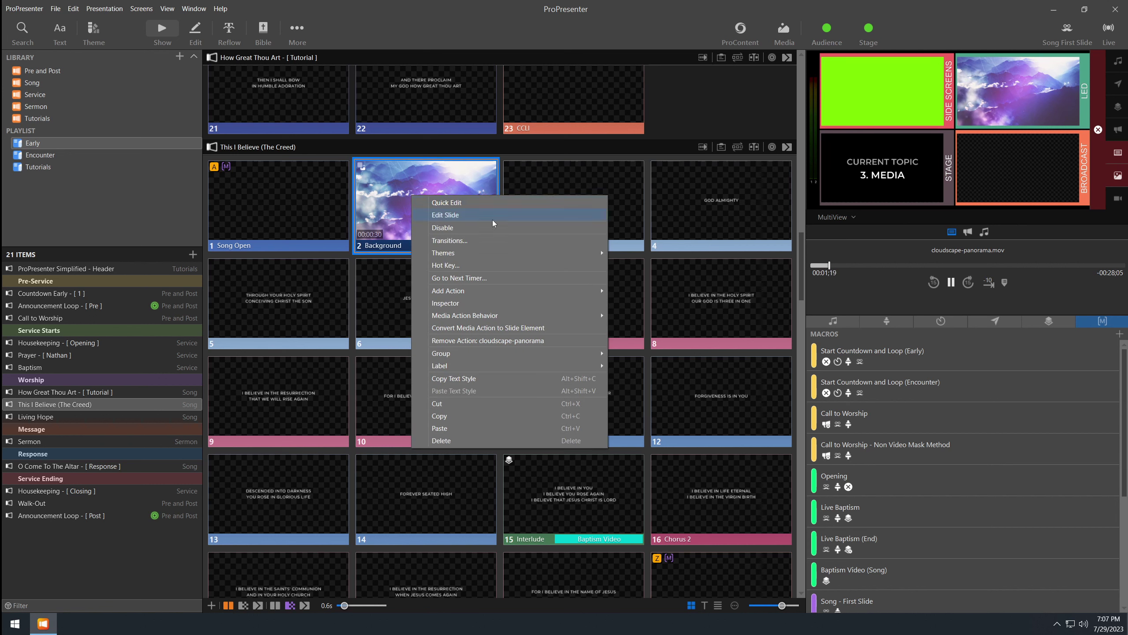
mouse_move(533, 315)
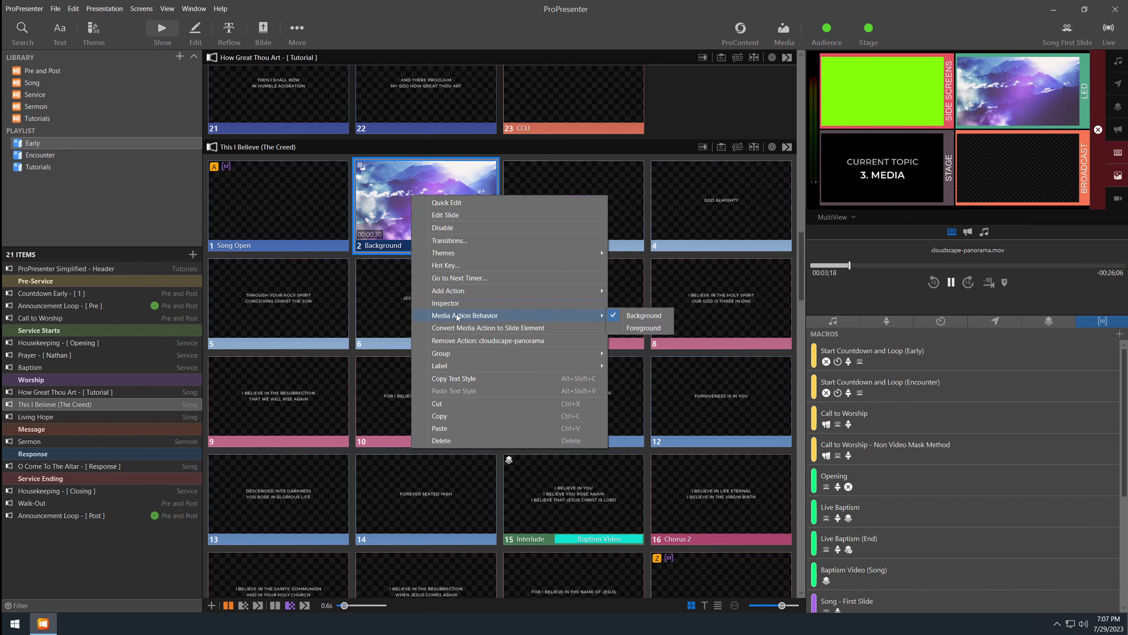
click(639, 315)
click(399, 212)
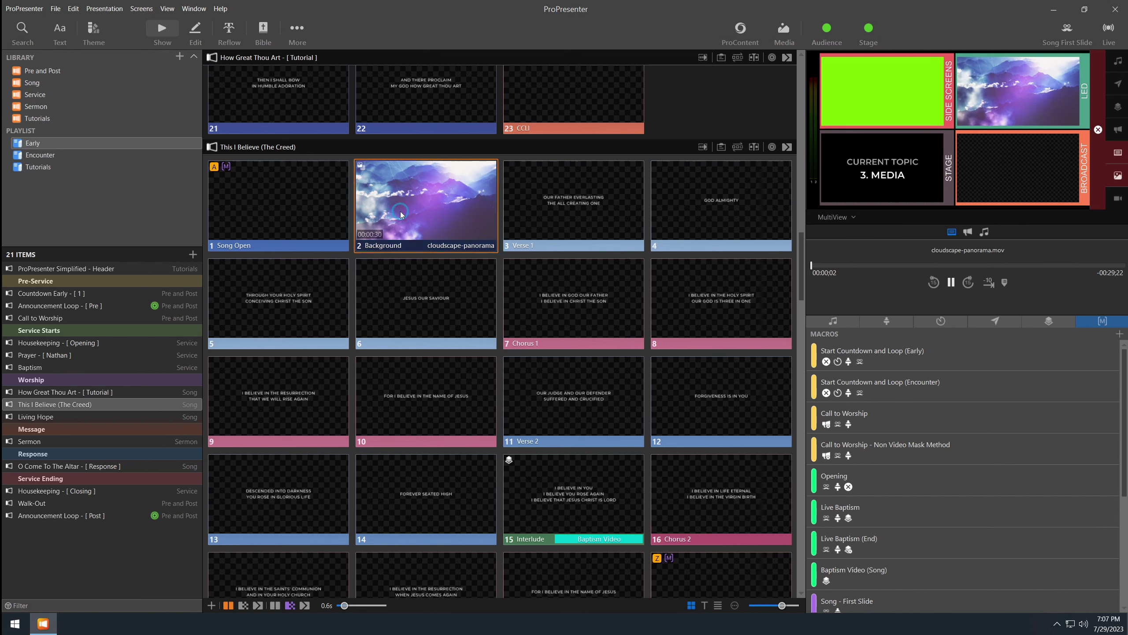
click(554, 199)
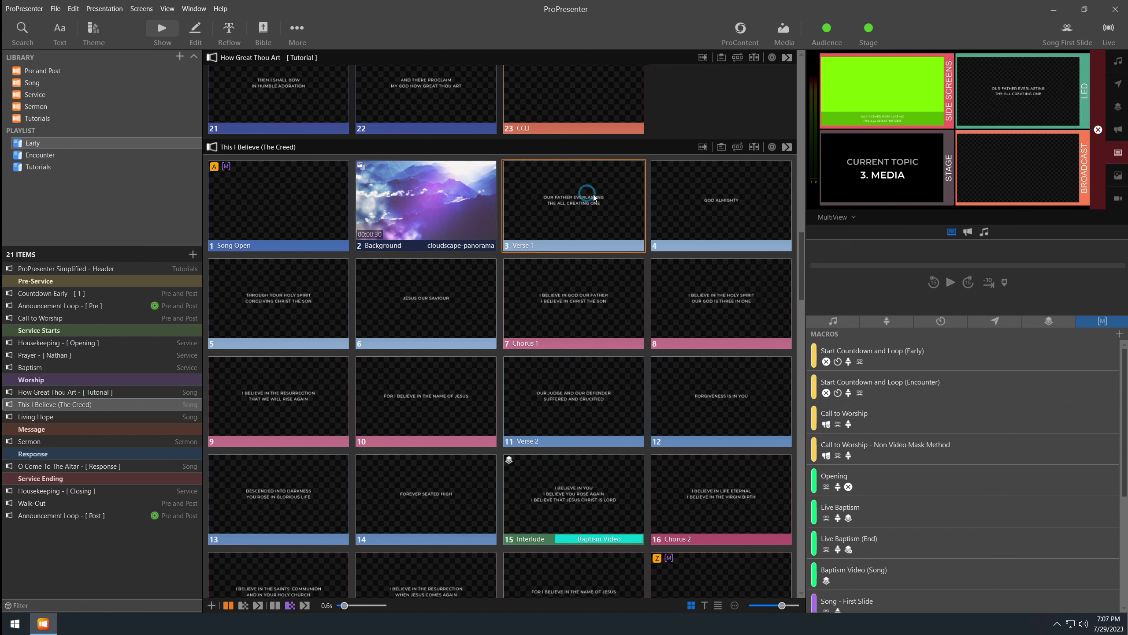
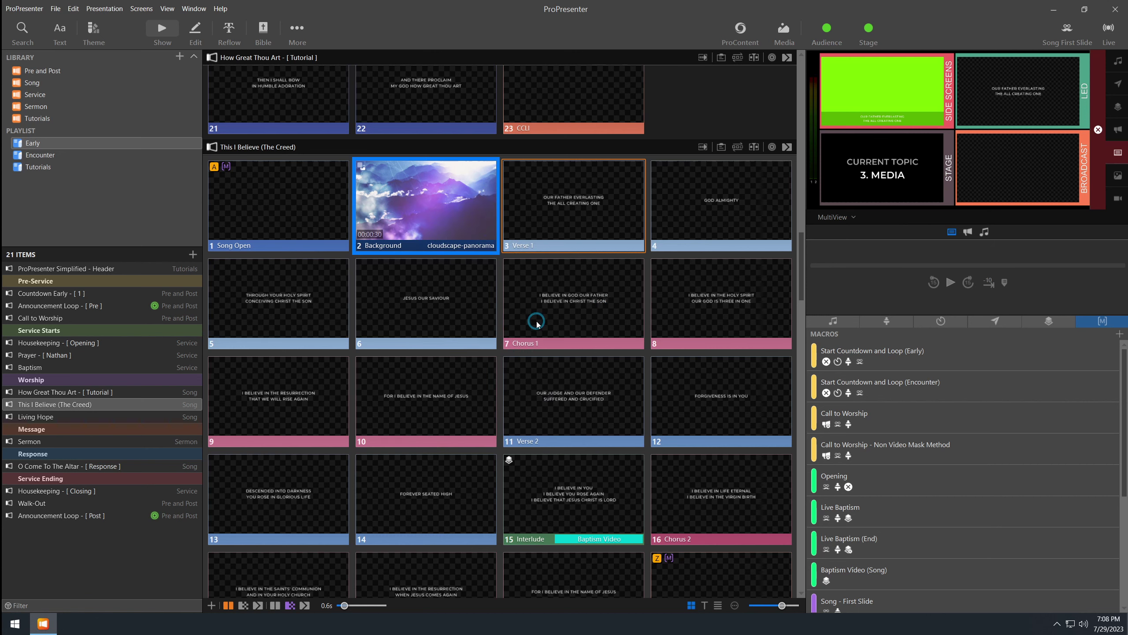
Step: Show the ProPresenter Simplified - Header slide, and show the slide of Media Background and Foreground from the Tutorials playlist
scroll(528, 311, up, 15)
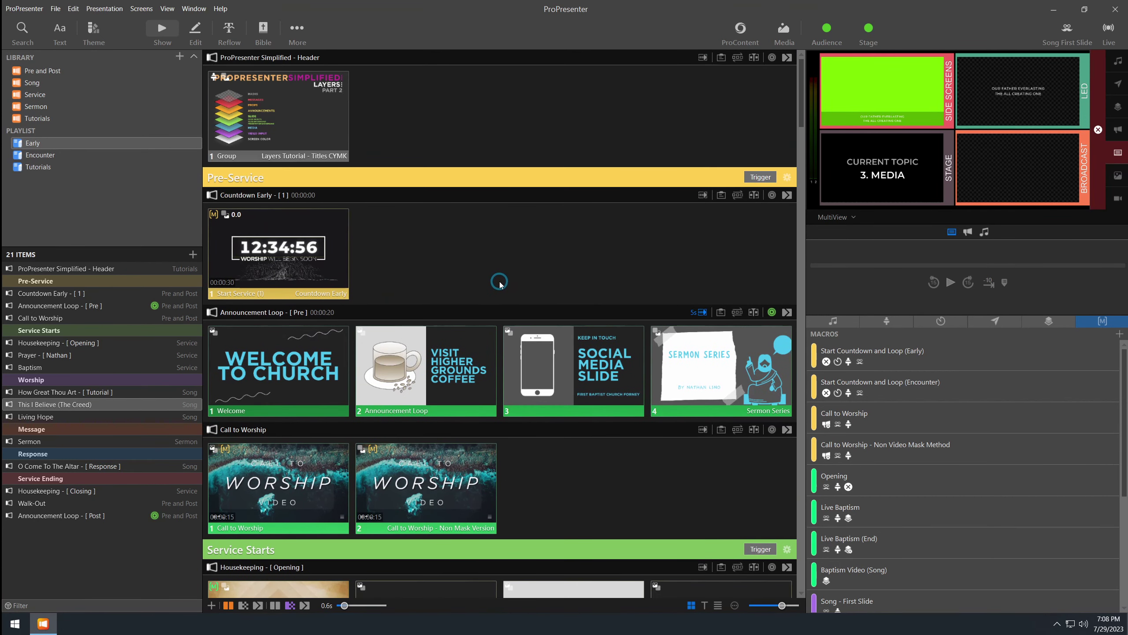
click(306, 127)
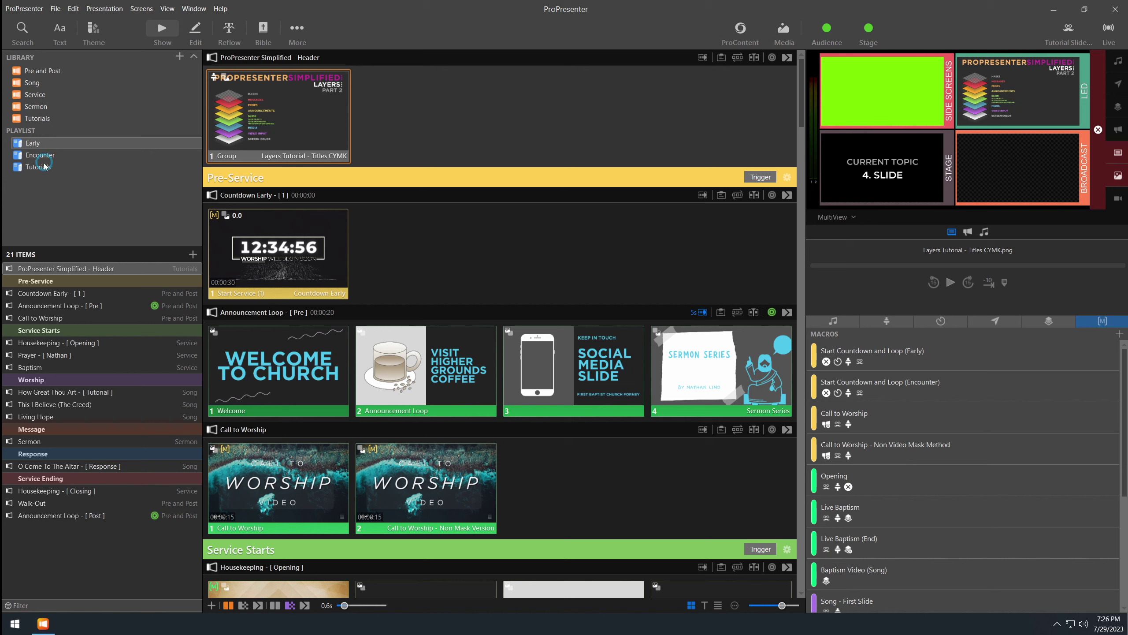
click(44, 168)
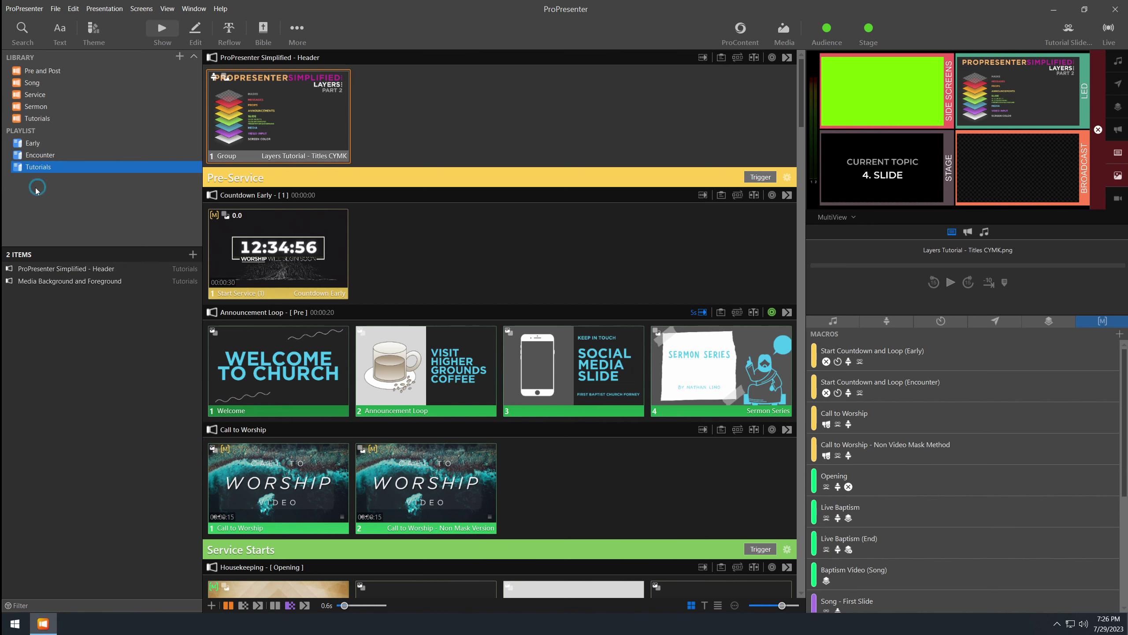
click(54, 282)
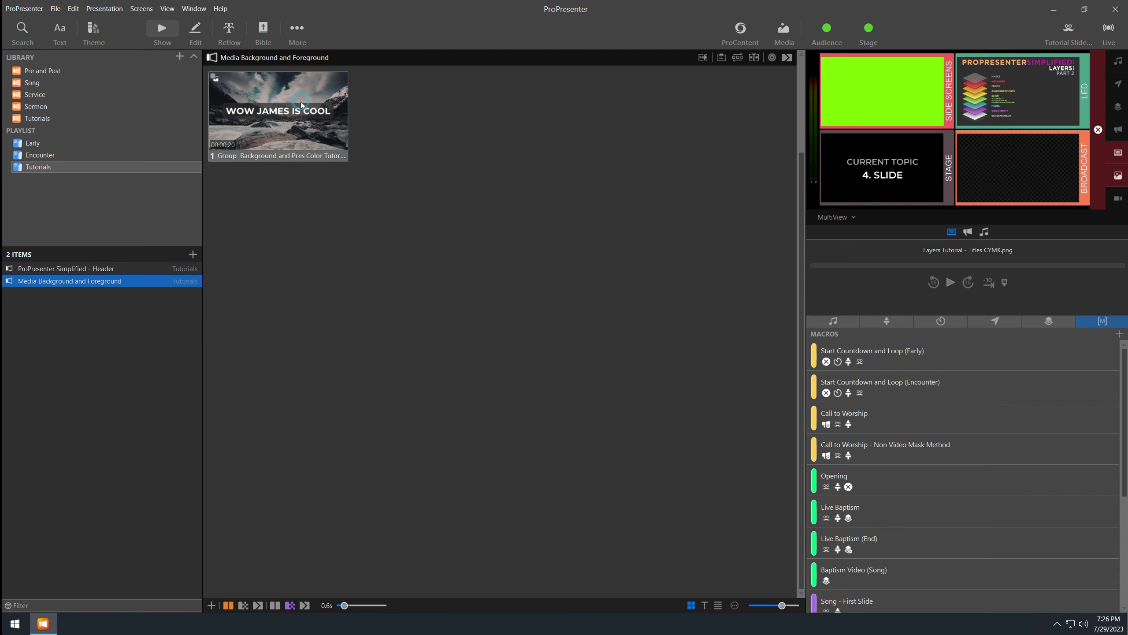
click(262, 120)
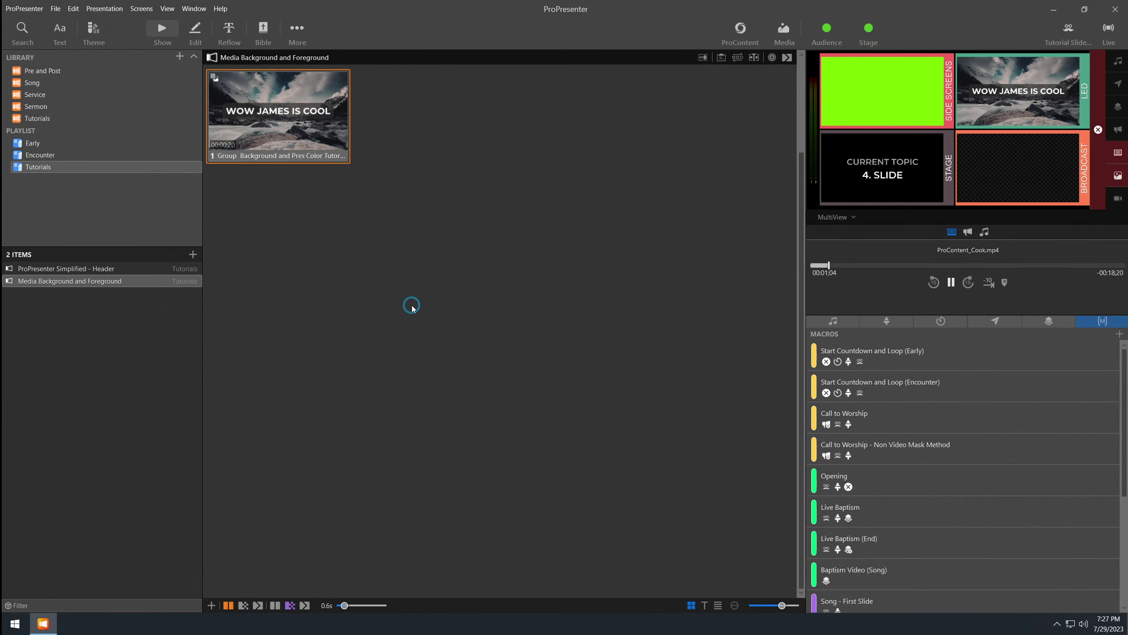
Step: Enable the red background color on the Media Background and Foreground slide, and return to the show view
right_click(251, 128)
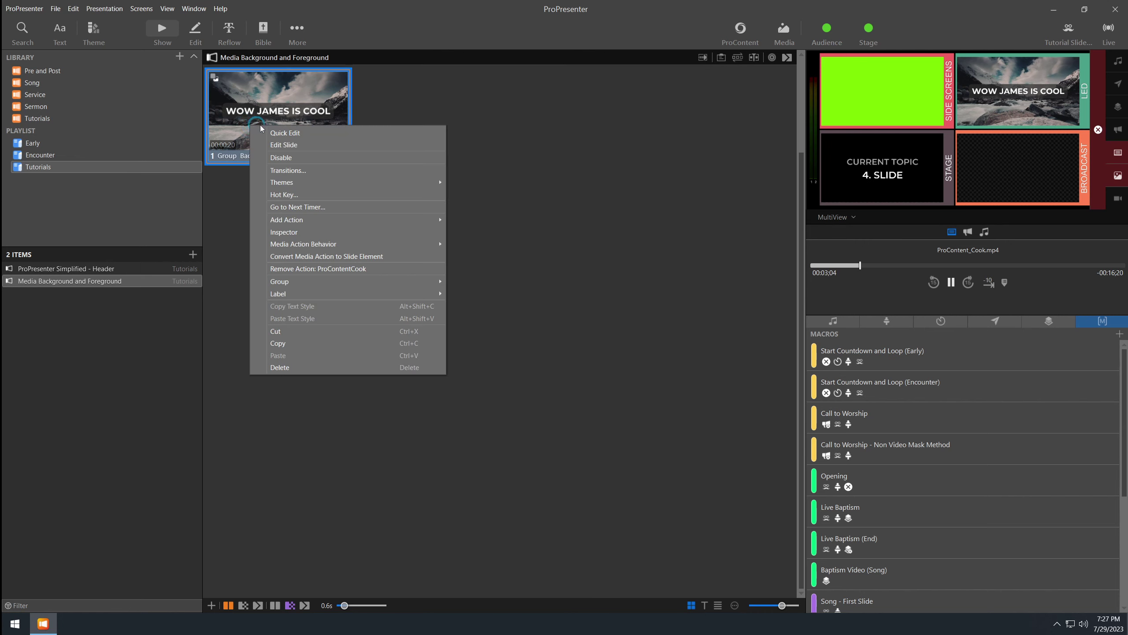
click(301, 147)
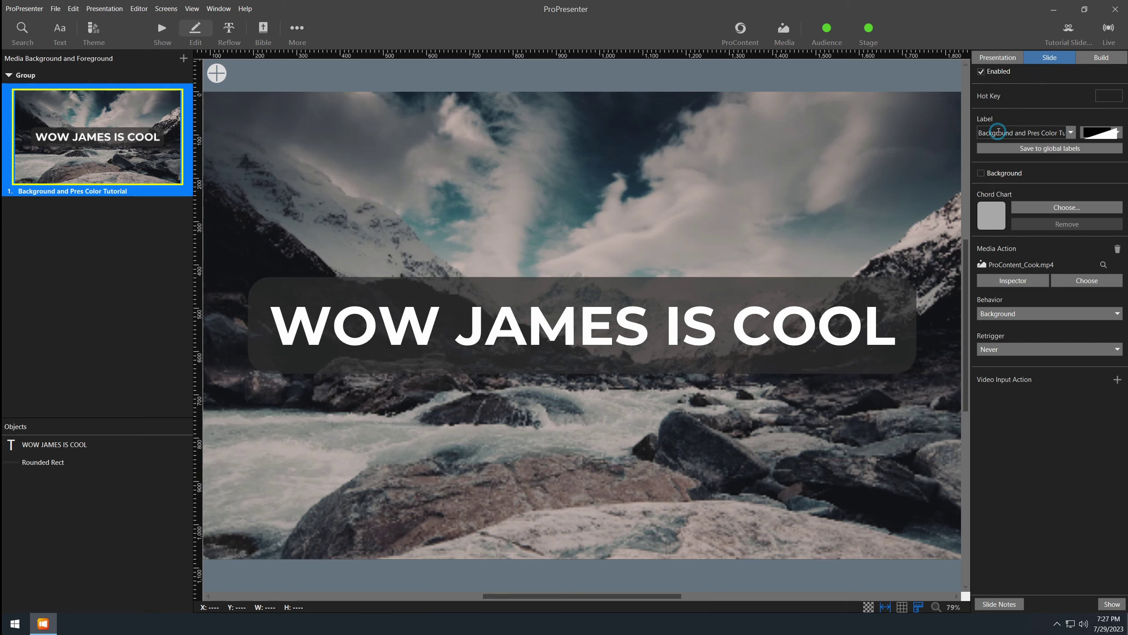
click(987, 174)
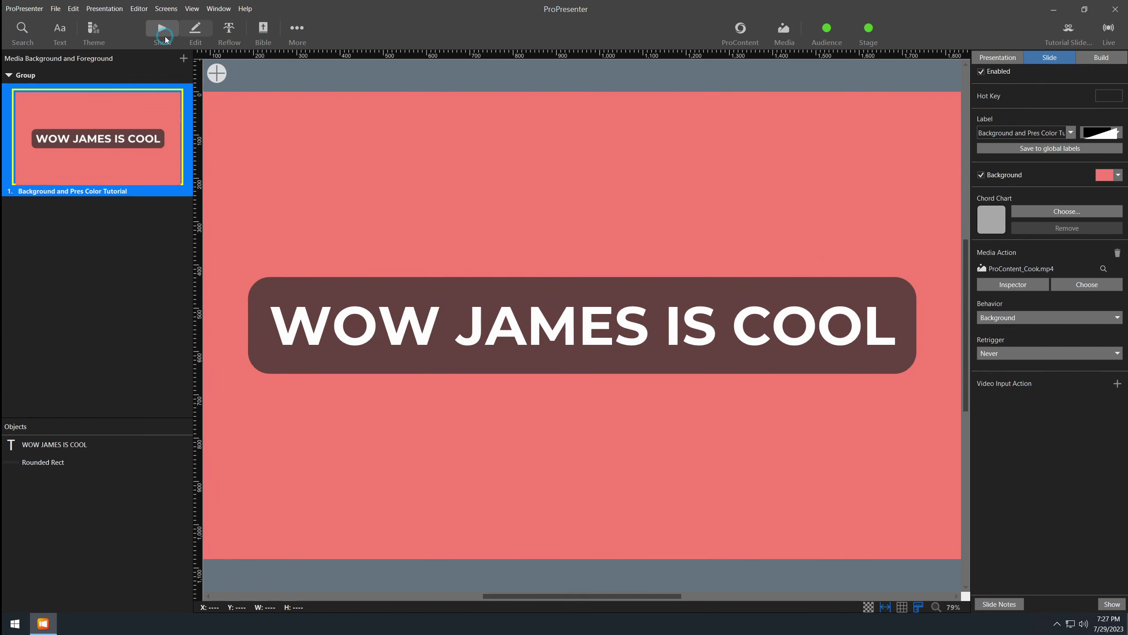
click(162, 31)
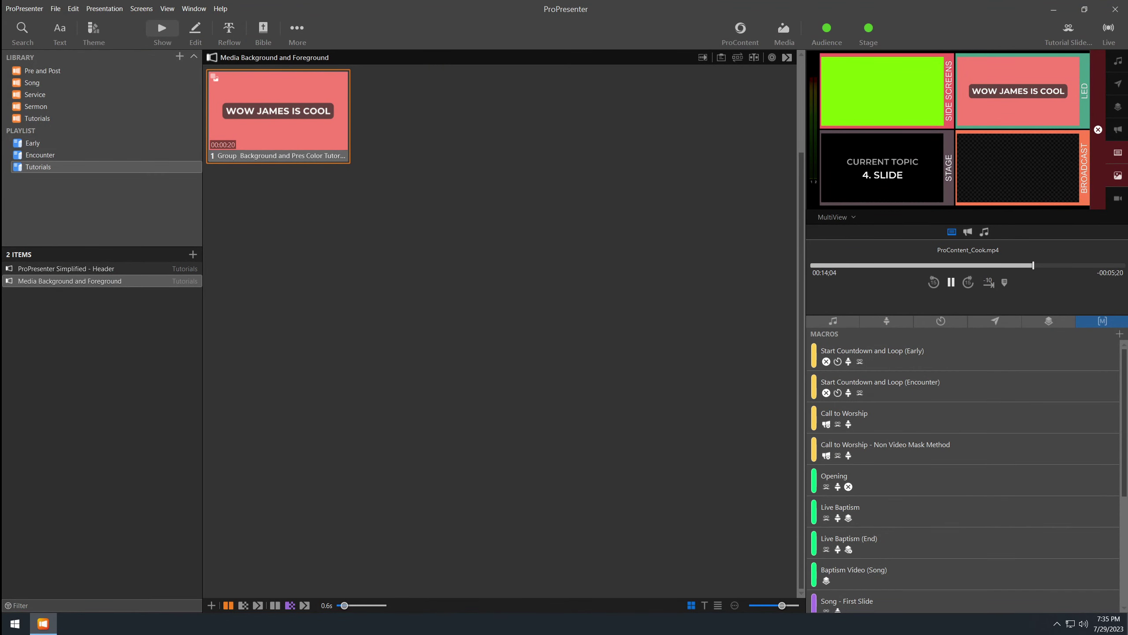
Step: Set the slide's ProContent_Cook media action behavior to Foreground and show the slide again
right_click(266, 88)
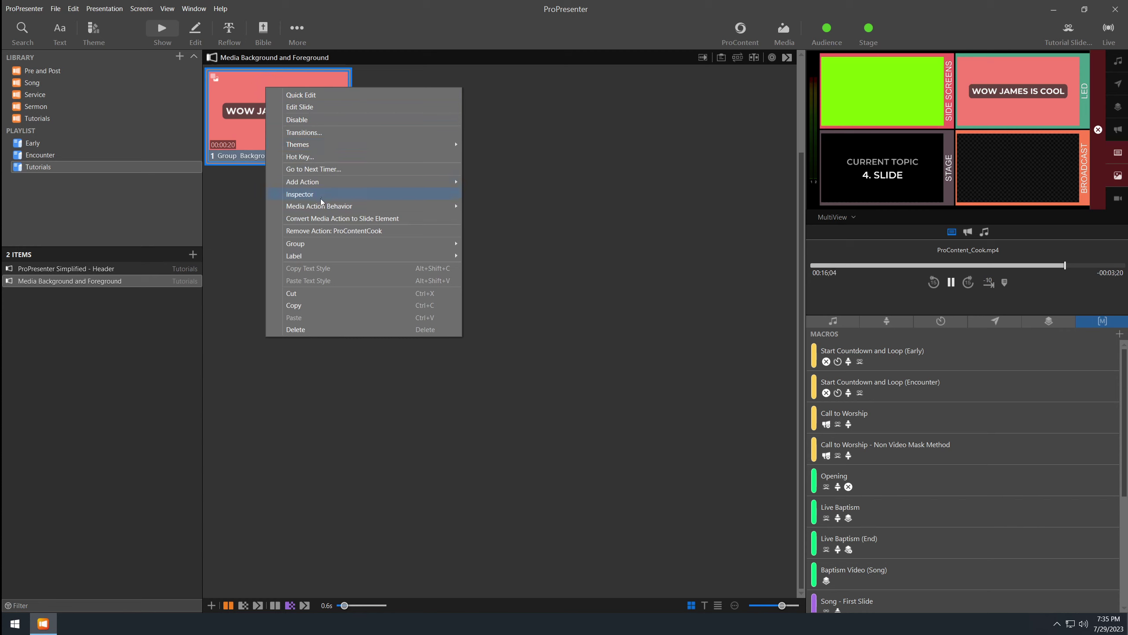
mouse_move(322, 207)
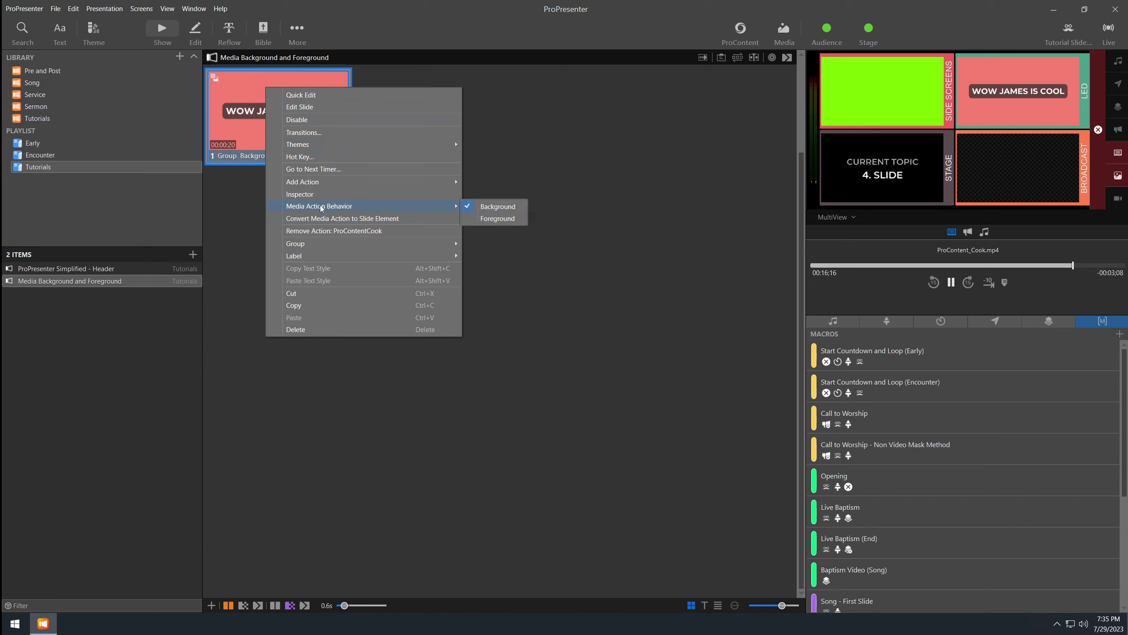
click(488, 218)
click(309, 145)
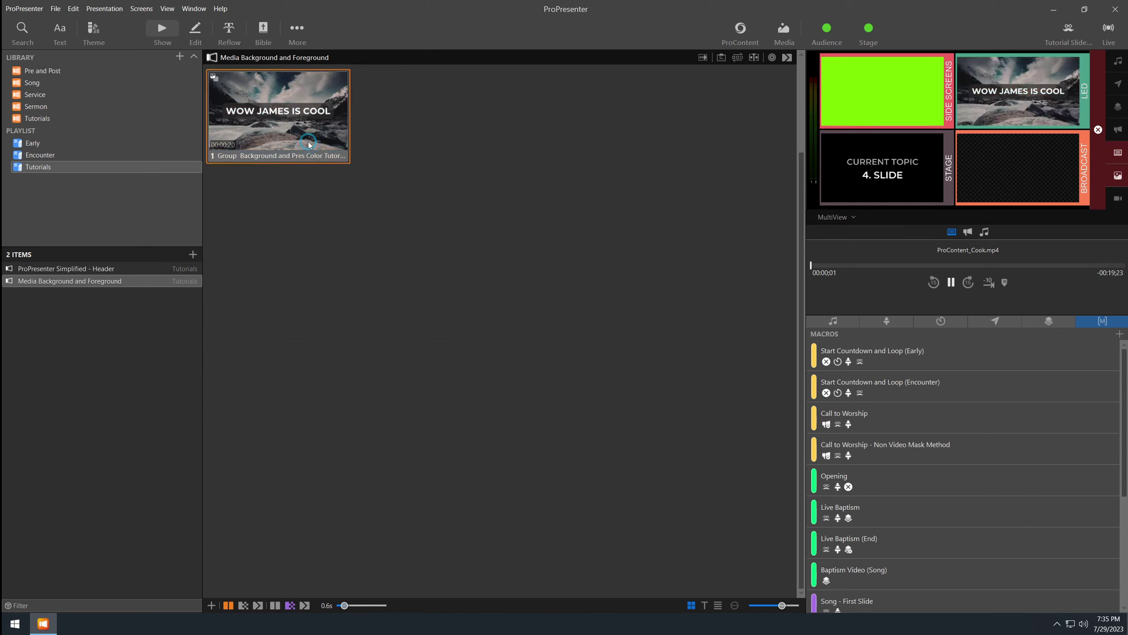
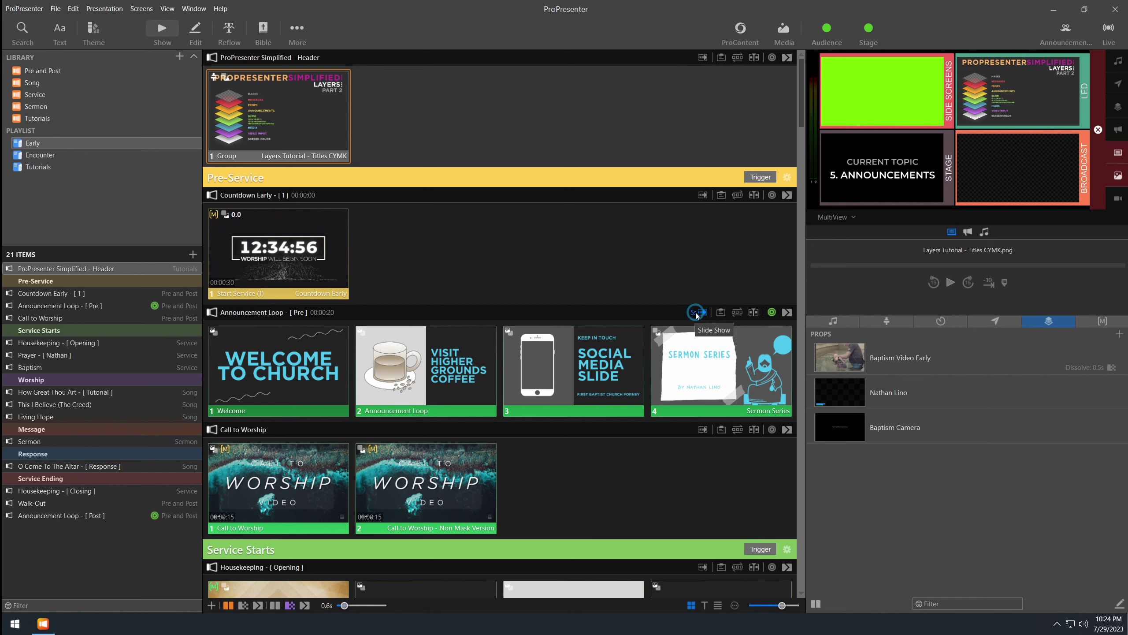
Step: Trigger the Countdown Early slide in the Early playlist to start the countdown and the announcement loop
click(304, 248)
scroll(286, 262, up, 4)
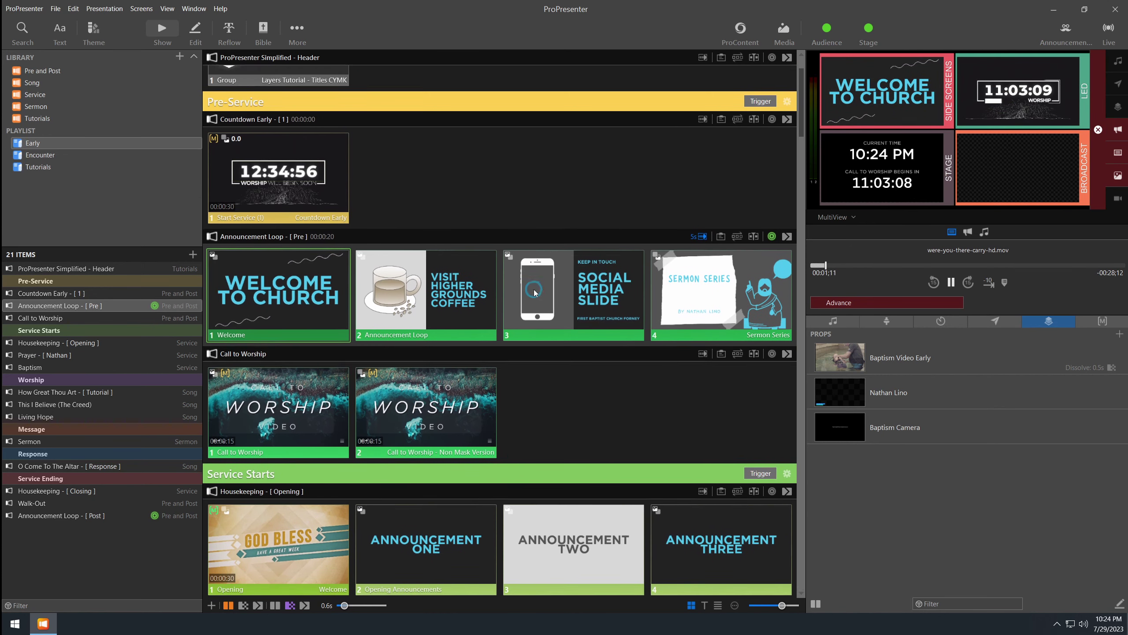
scroll(386, 222, down, 2)
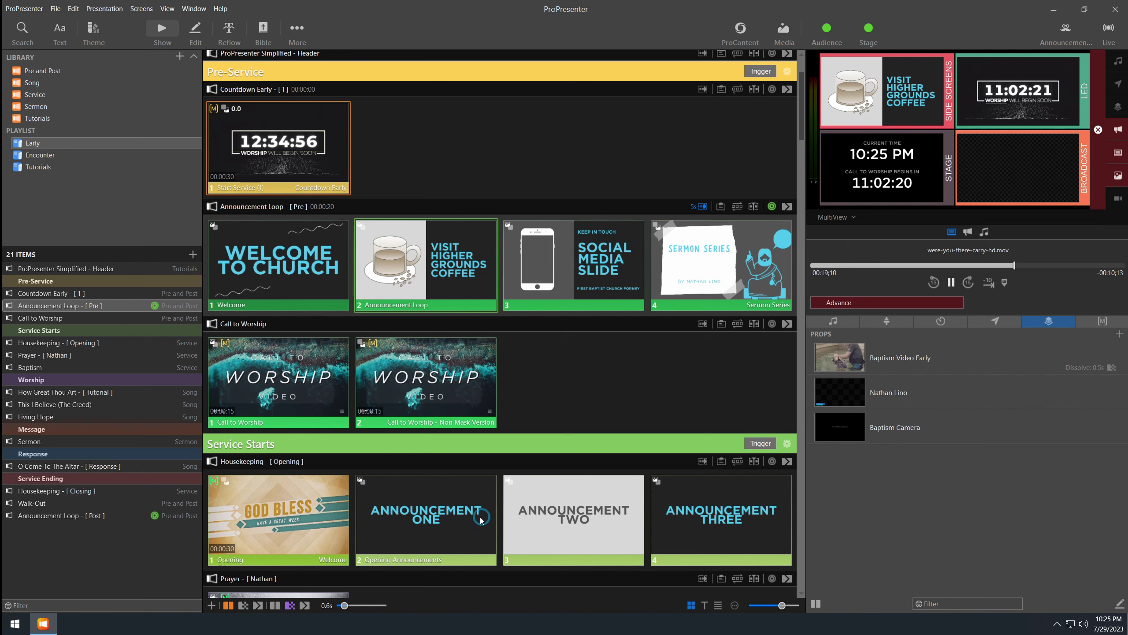
Step: Show the Announcement One slide of Housekeeping - [ Opening ] on the presentation layer, and clear all layers from the output
click(462, 523)
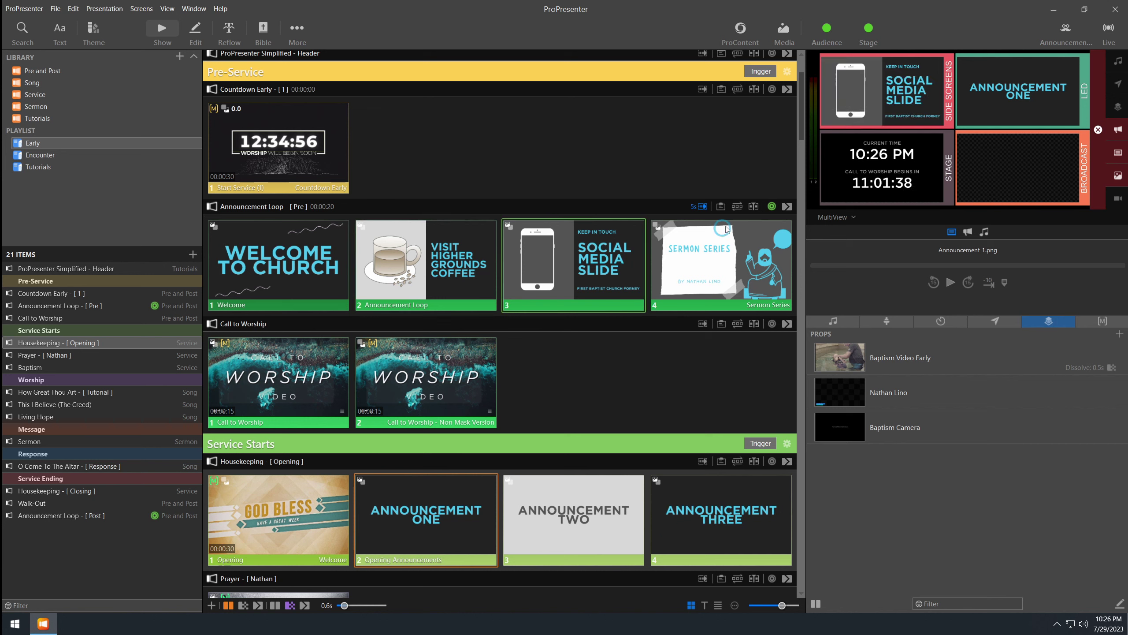
click(1105, 182)
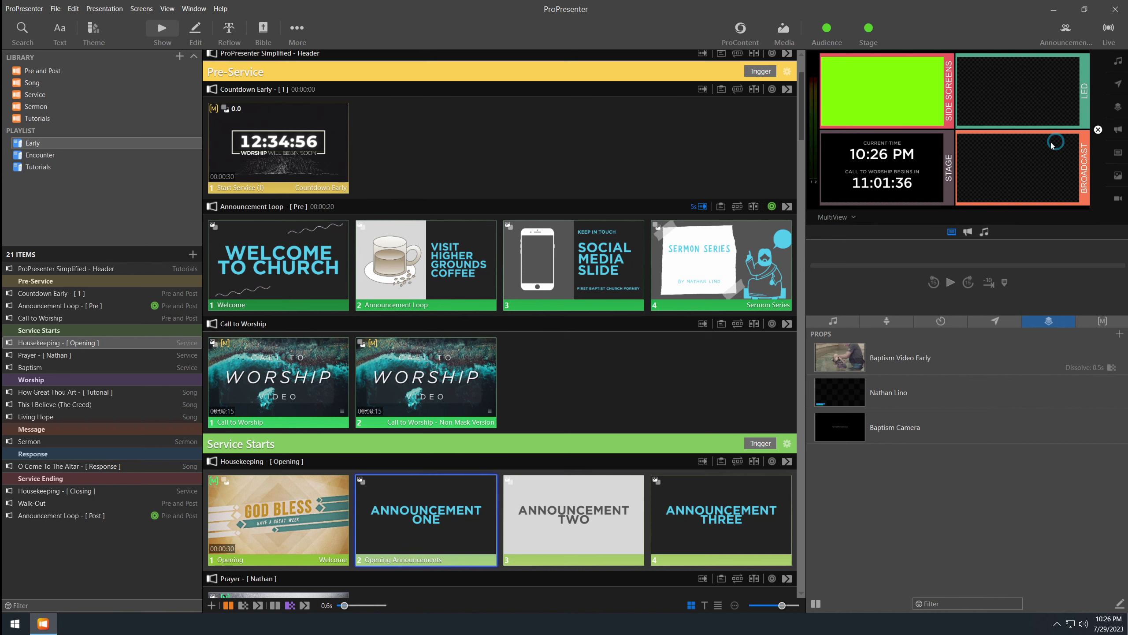
click(213, 184)
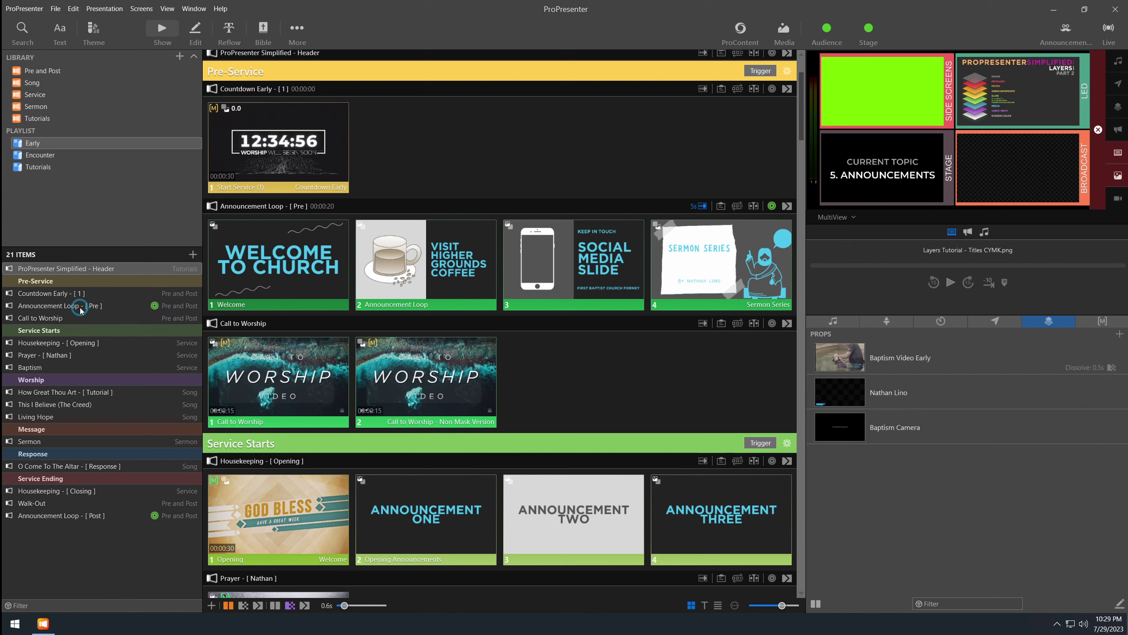
Step: Check the destination setting of the Announcement Loop - [ Pre ] item in the playlist
right_click(97, 306)
mouse_move(143, 355)
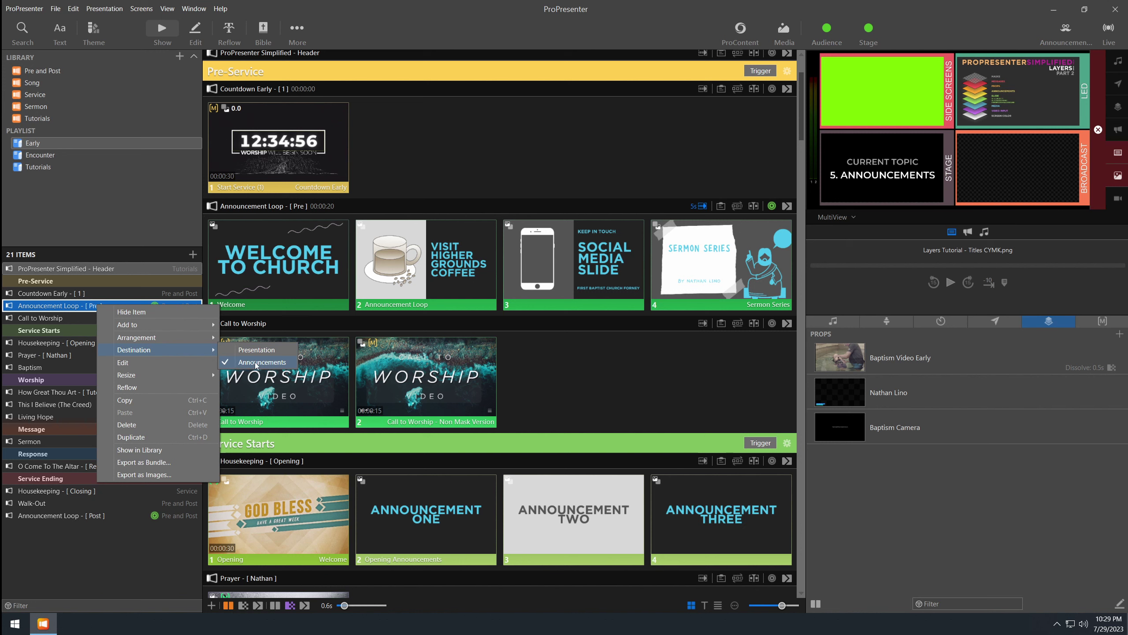
click(720, 165)
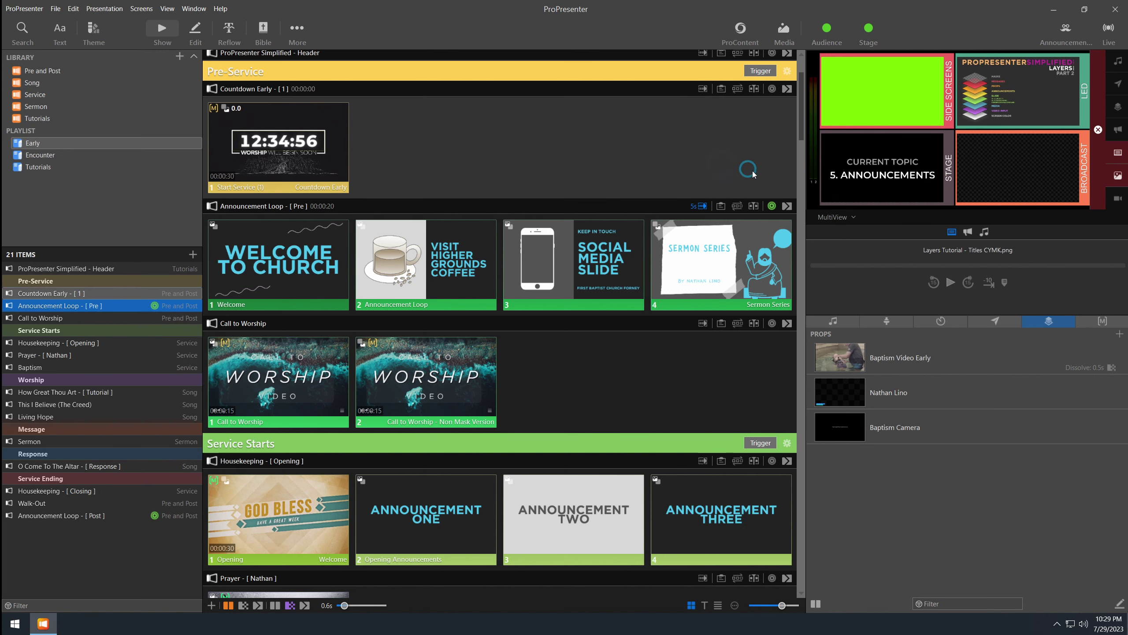
Step: Open the looks editor from the Announcement Loop - [ Pre ] destination options, examine the Announcement Loop look, and close it
click(771, 206)
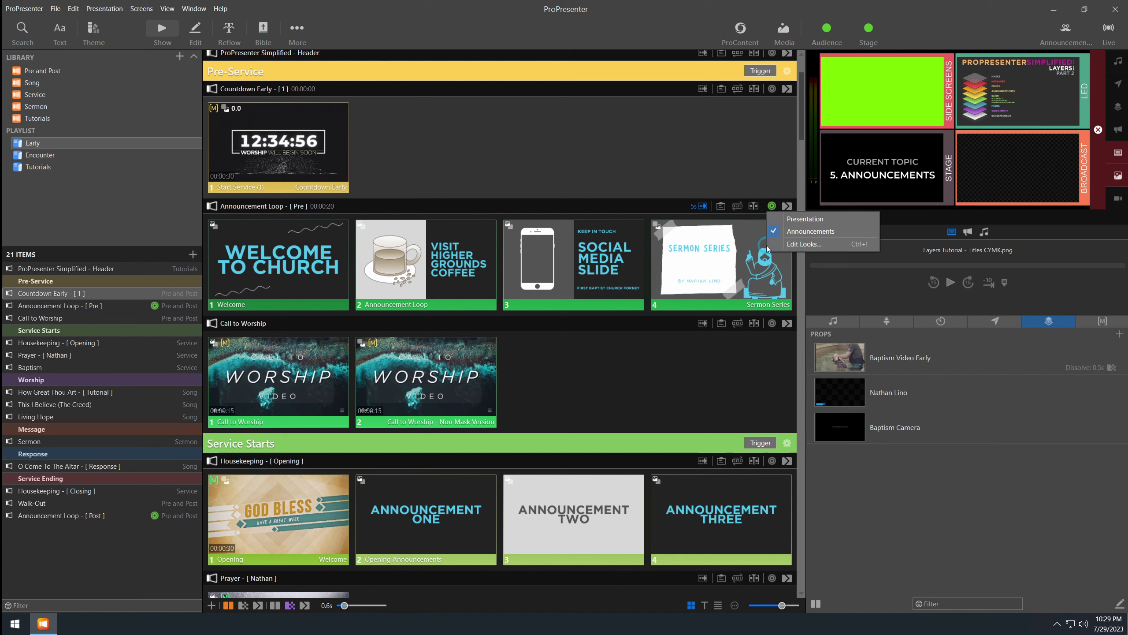
click(803, 244)
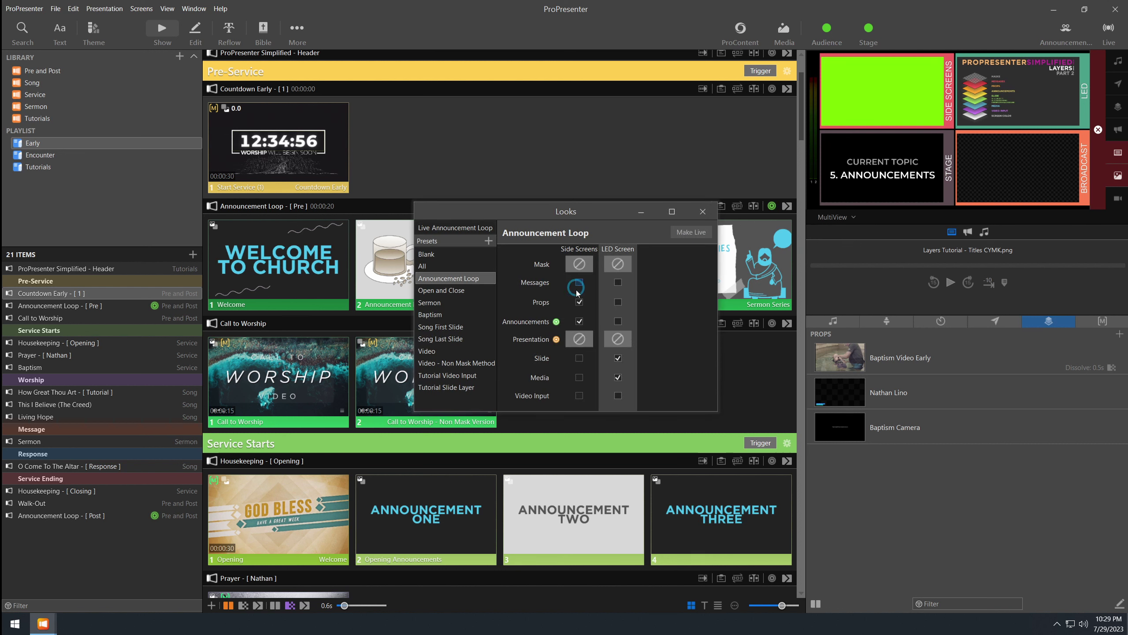
click(702, 212)
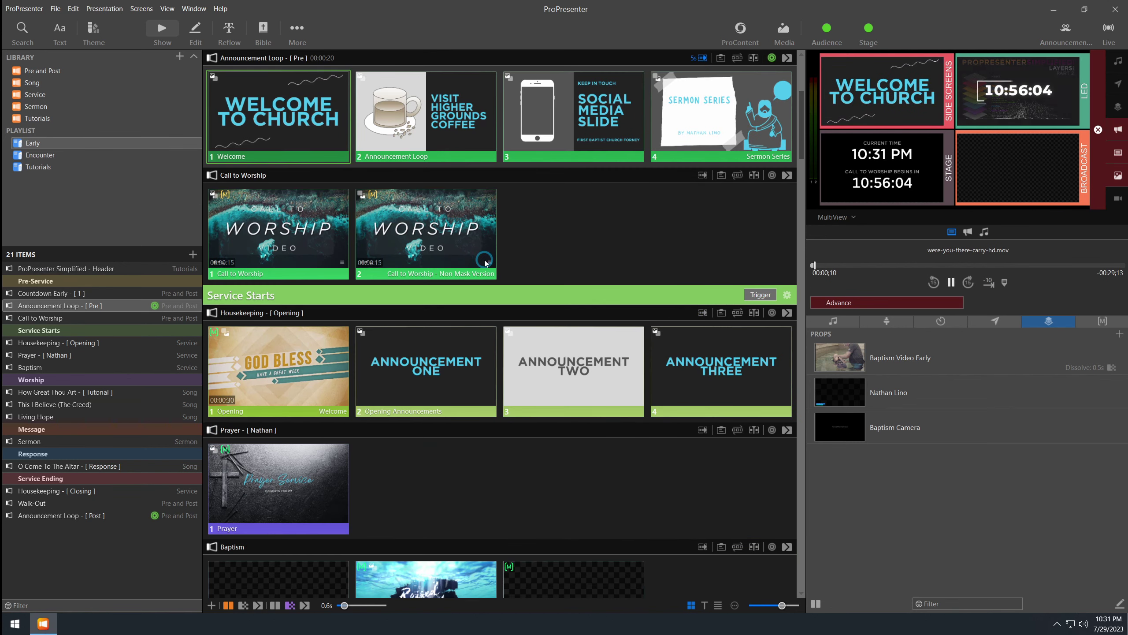
Step: Reopen the looks editor from the live look and review which layers Announcement Loop sends to the side screens and LED screen
scroll(483, 262, up, 5)
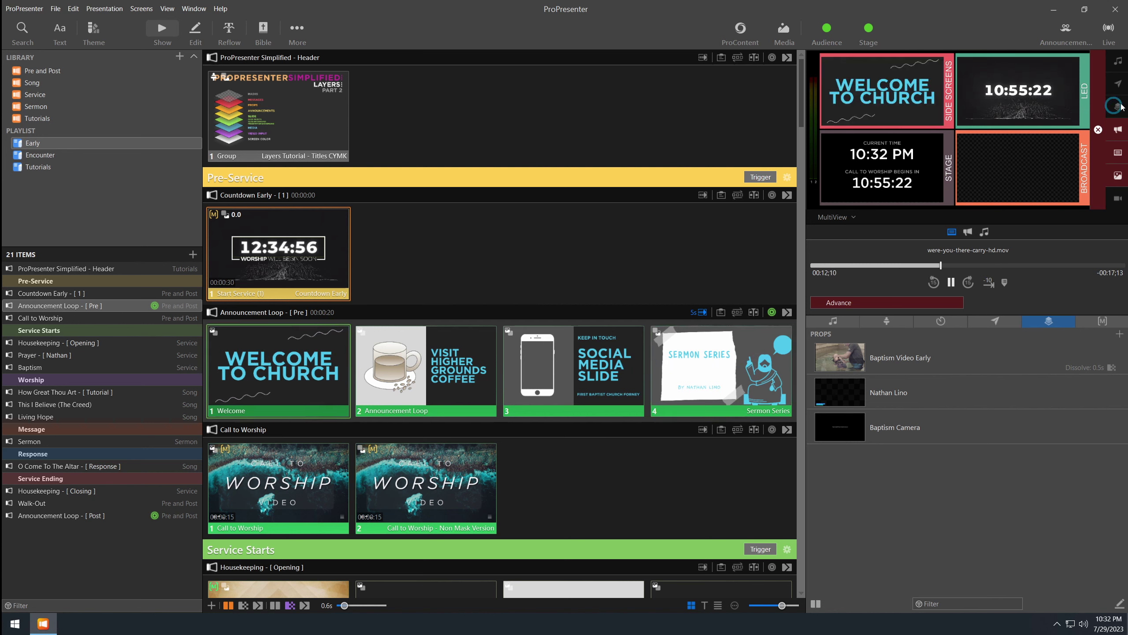
click(1075, 36)
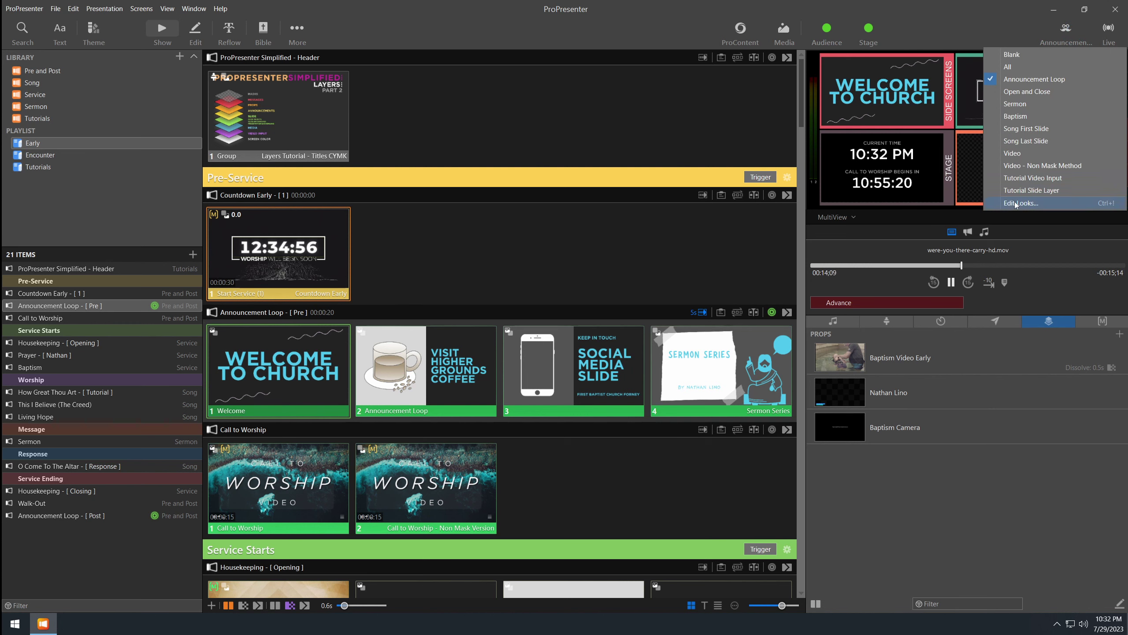
click(977, 209)
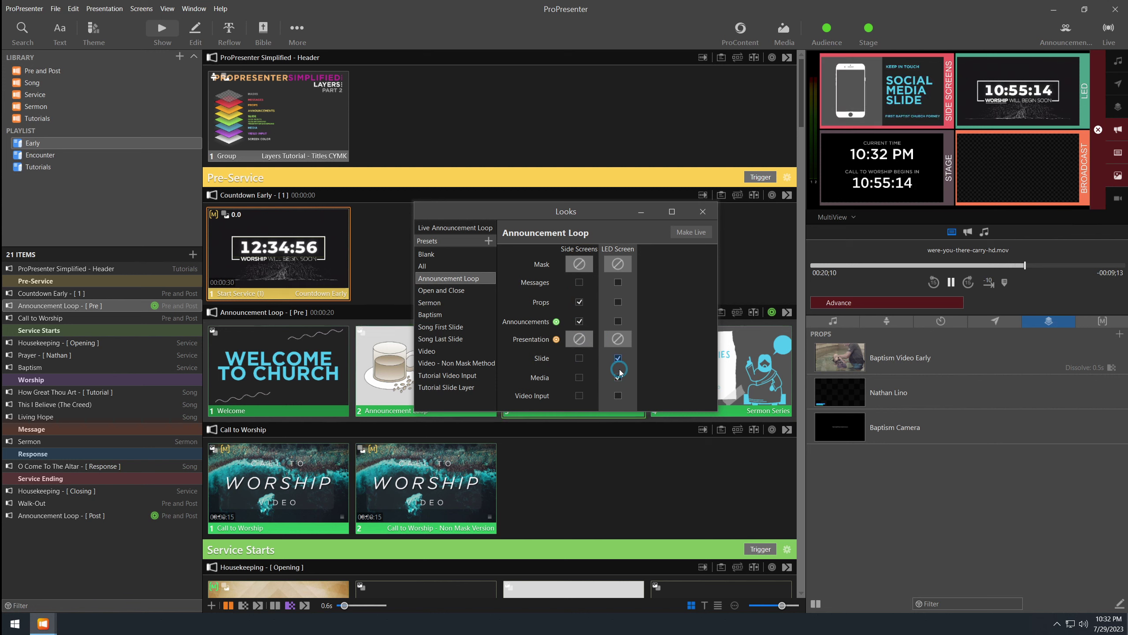
click(699, 217)
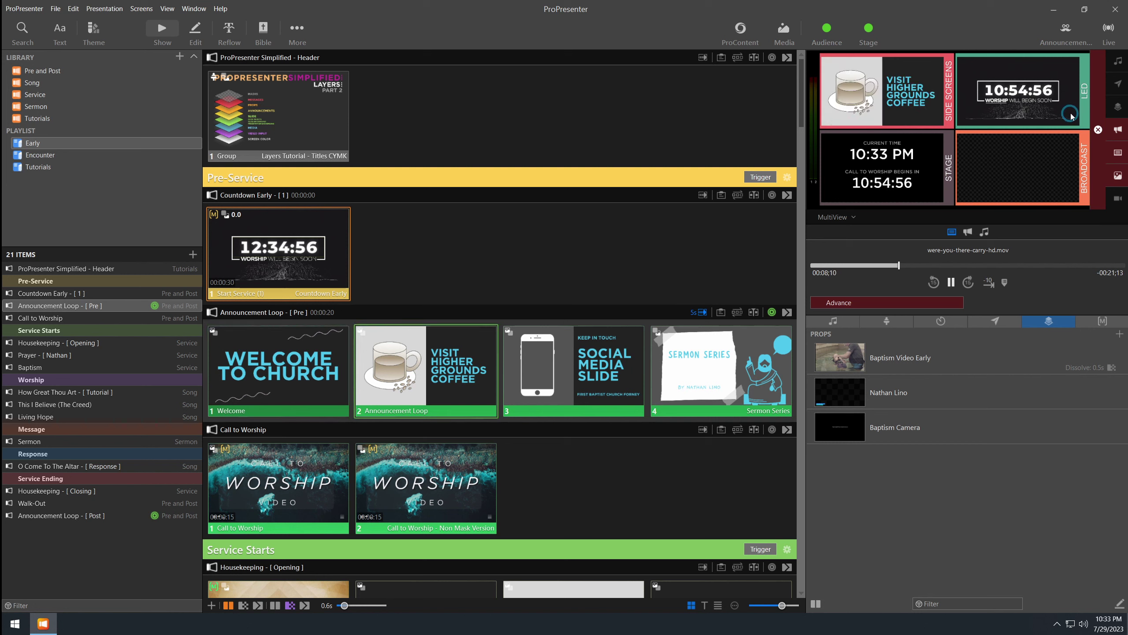
Step: Clear the announcements layer from the output and show the ProPresenter Simplified - Header slide
click(1105, 131)
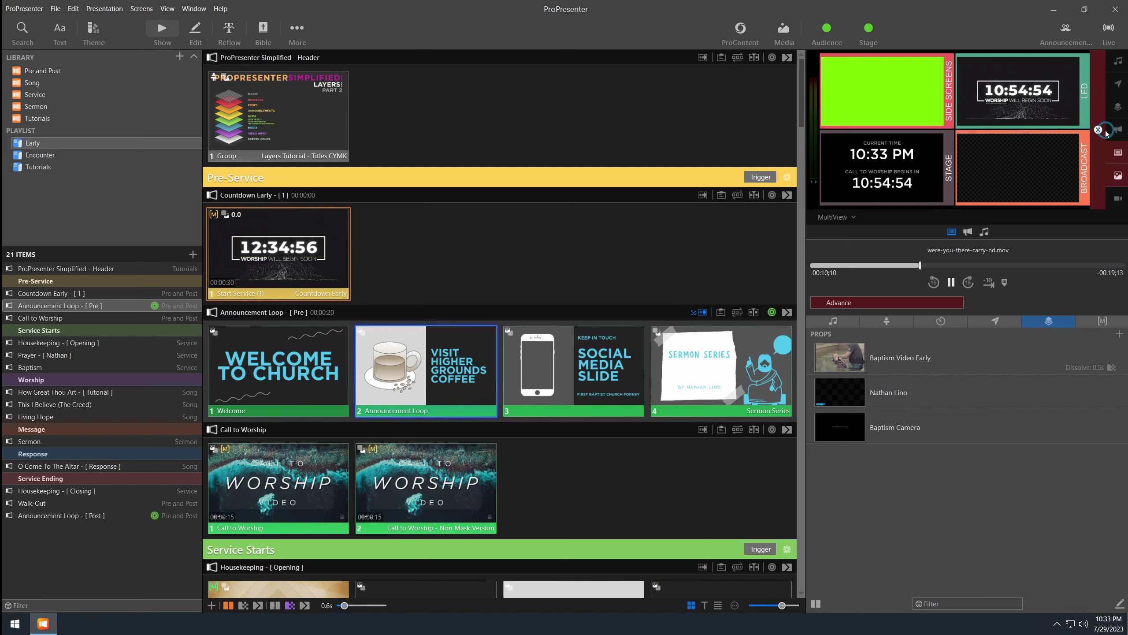
click(346, 136)
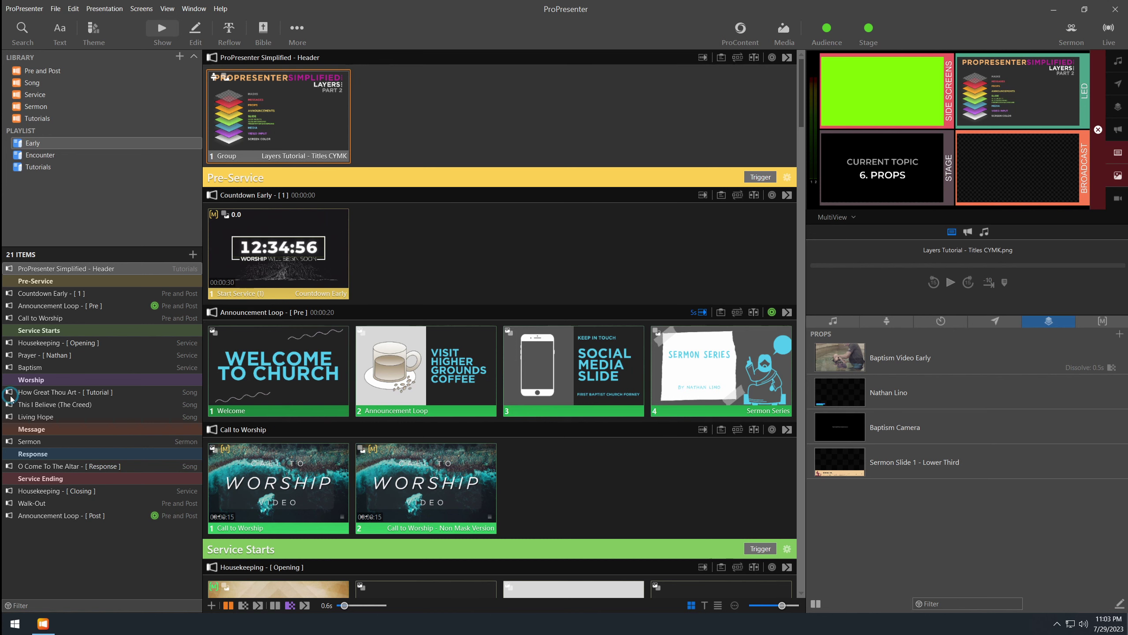
Step: Go to the Sermon presentation and trigger the speaker-name lower-third prop so it is sent to the side screens
click(32, 441)
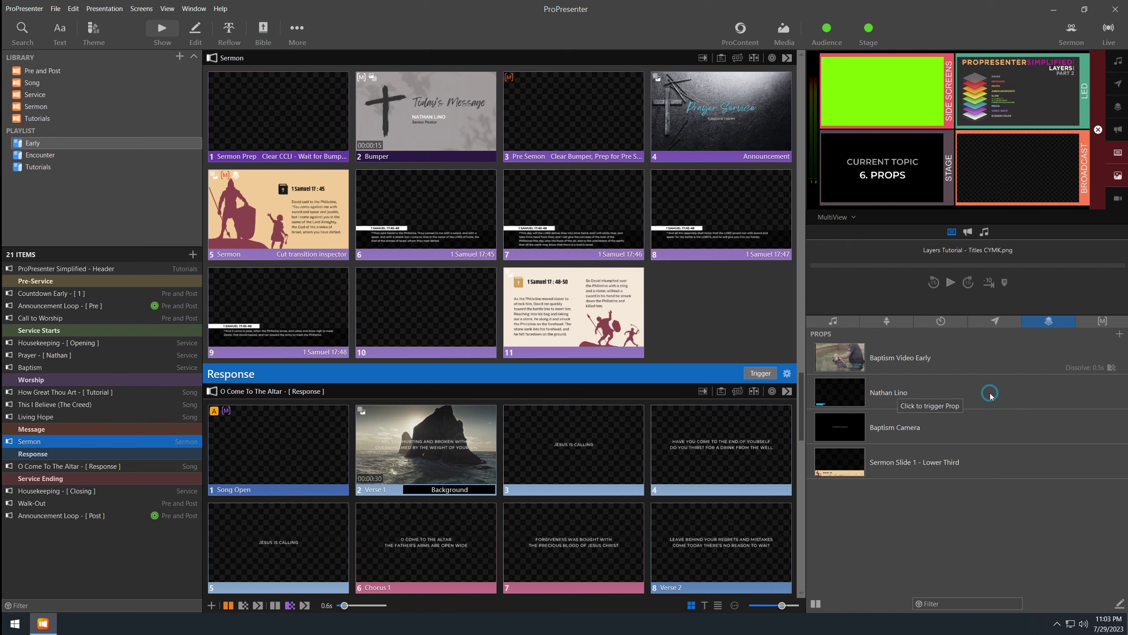
click(890, 390)
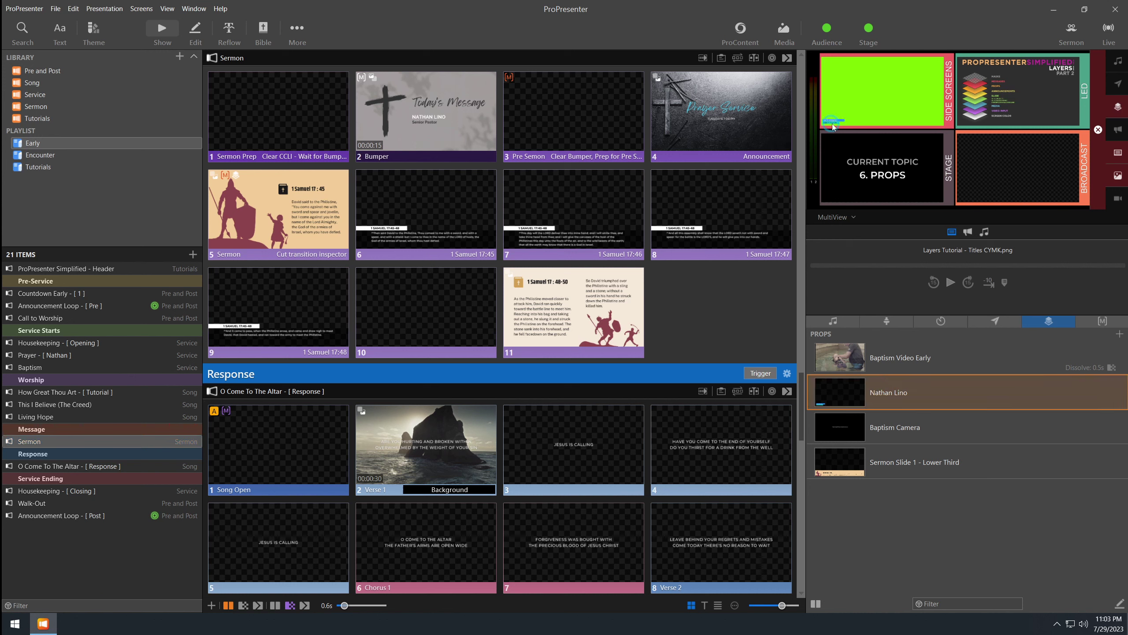
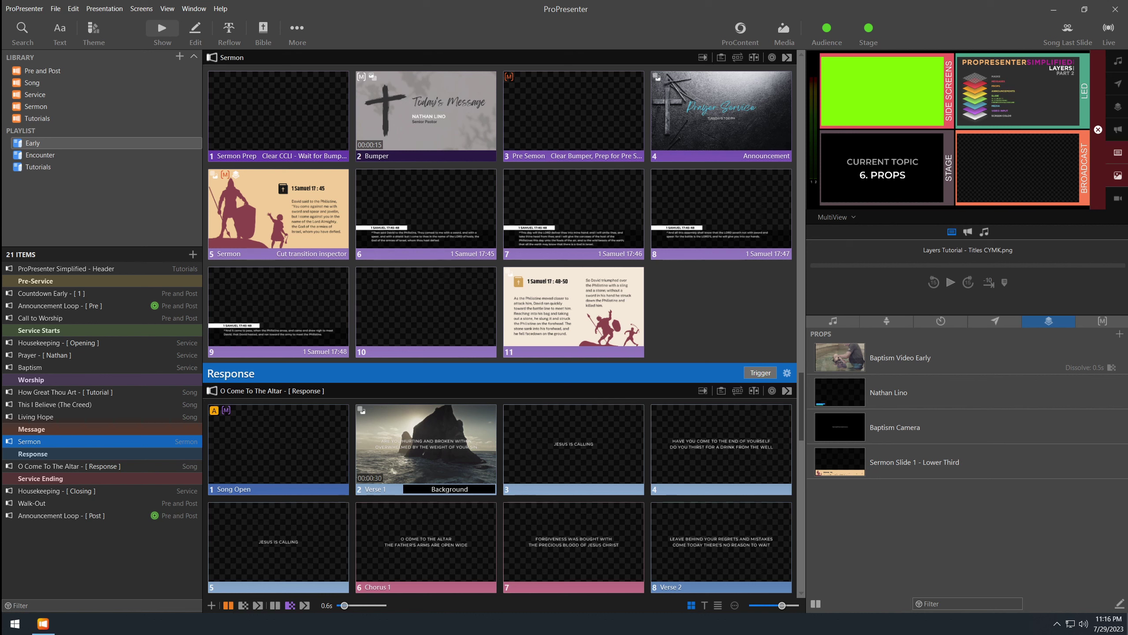
Step: Show slides 1 through 5 of This I Believe (The Creed), followed by slide 14, over the cloudscape-panorama background
click(66, 404)
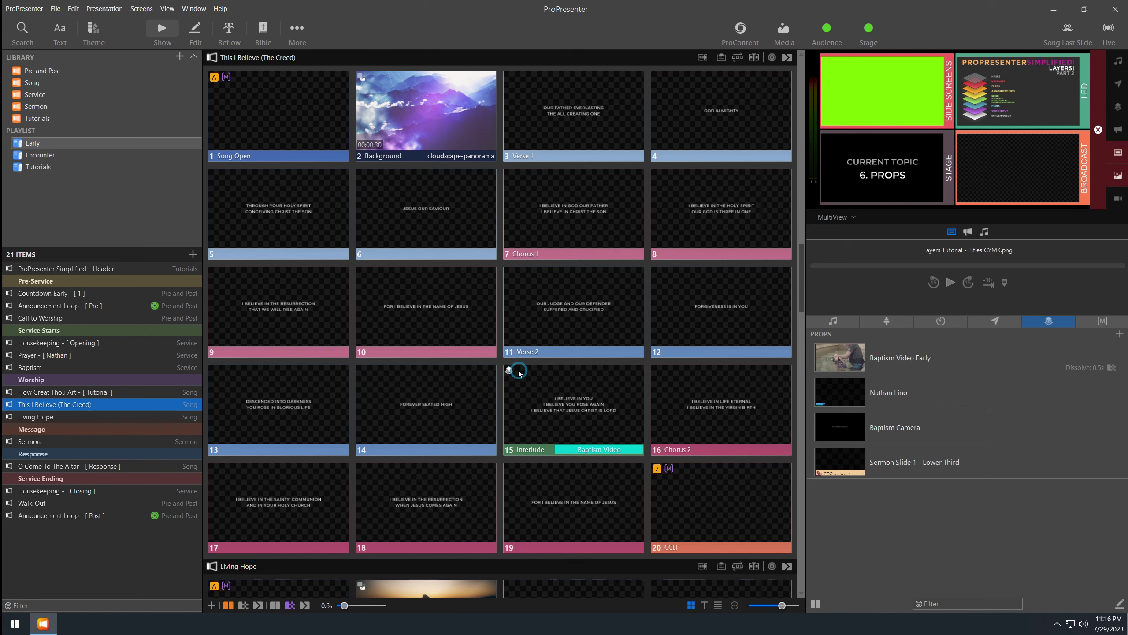
click(284, 127)
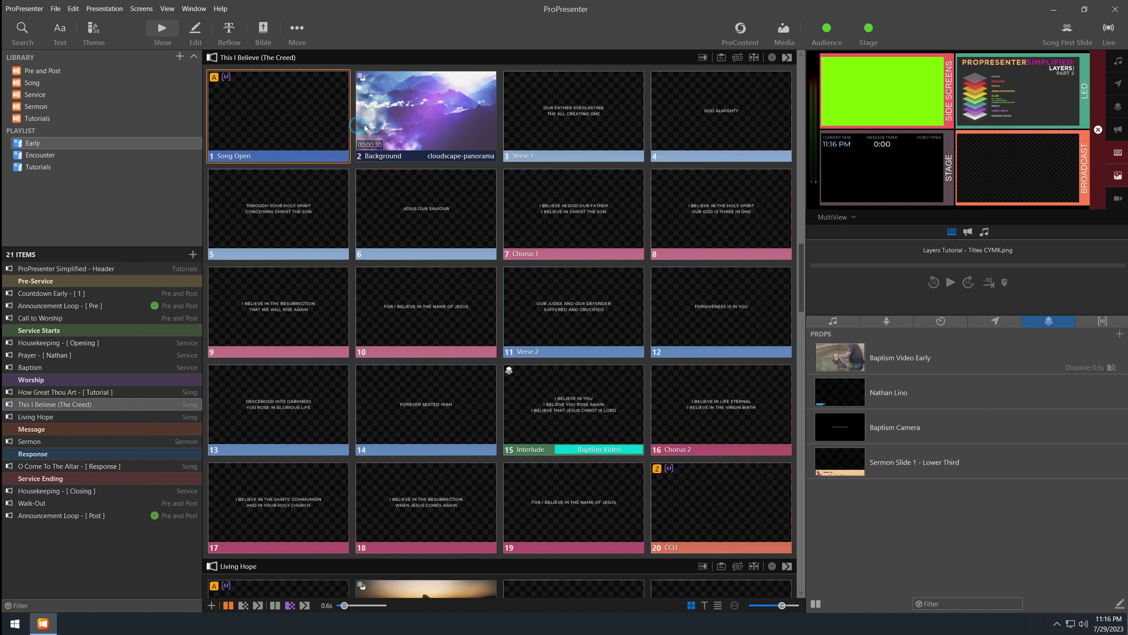
click(415, 122)
click(558, 126)
click(717, 126)
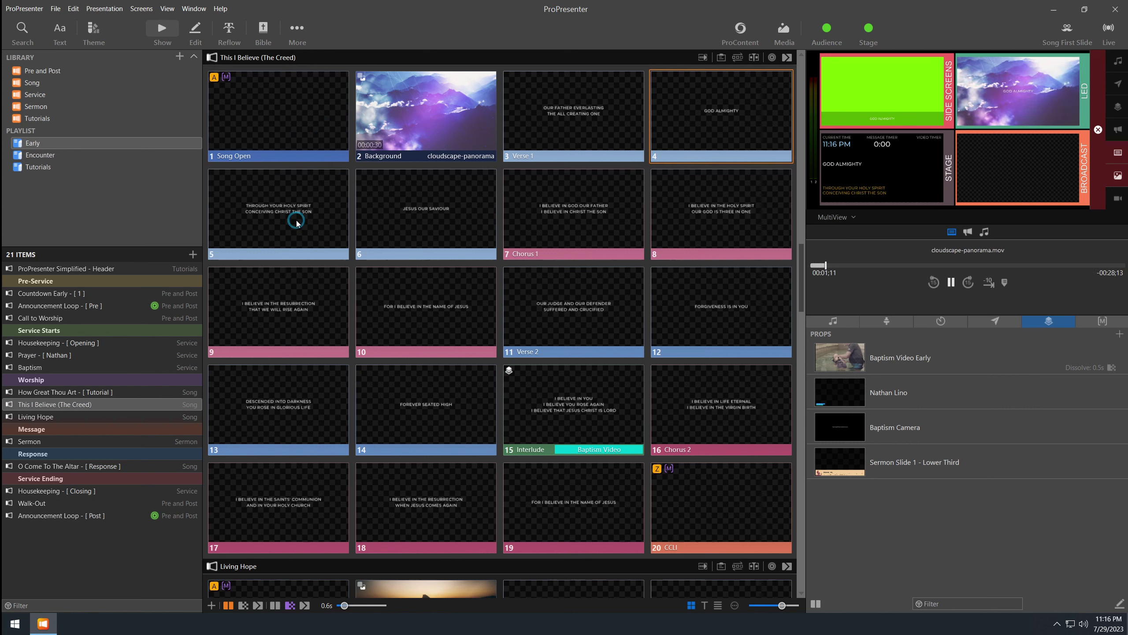
click(296, 220)
click(417, 420)
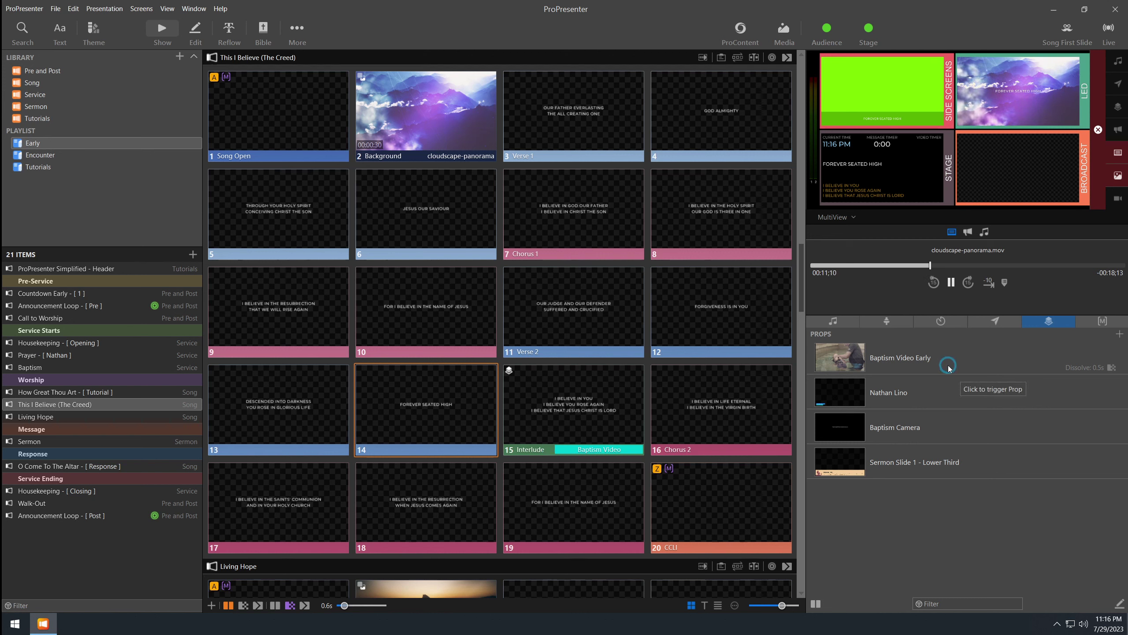
Step: Open the Baptism Video Early prop in the editor and select its Sample Song Bap Video.mp4 object
click(977, 358)
right_click(978, 359)
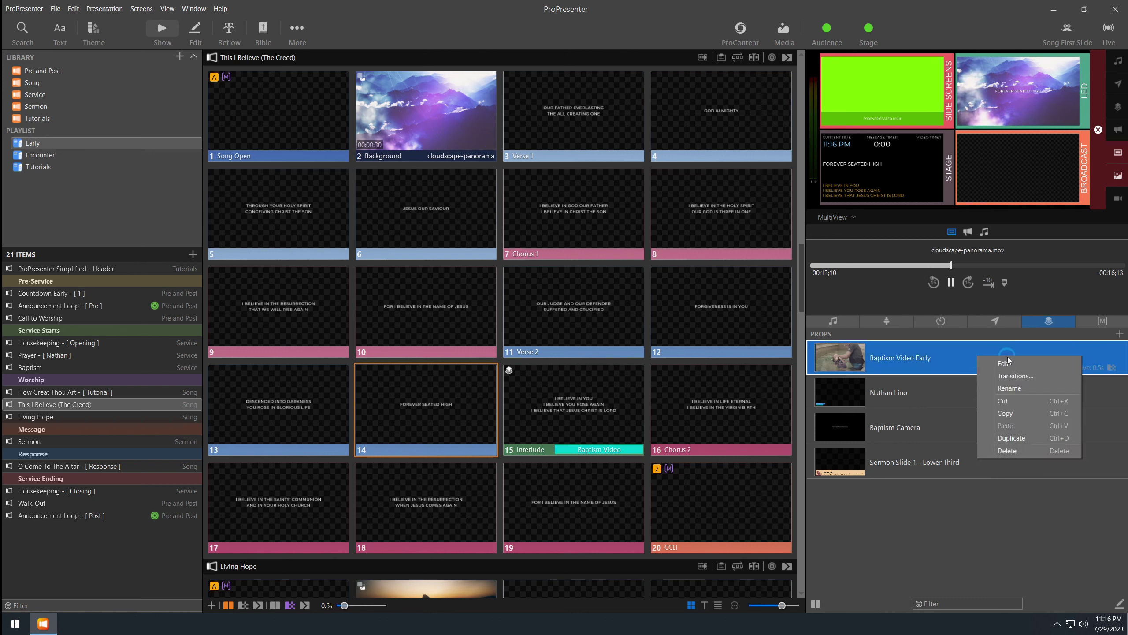
click(1011, 363)
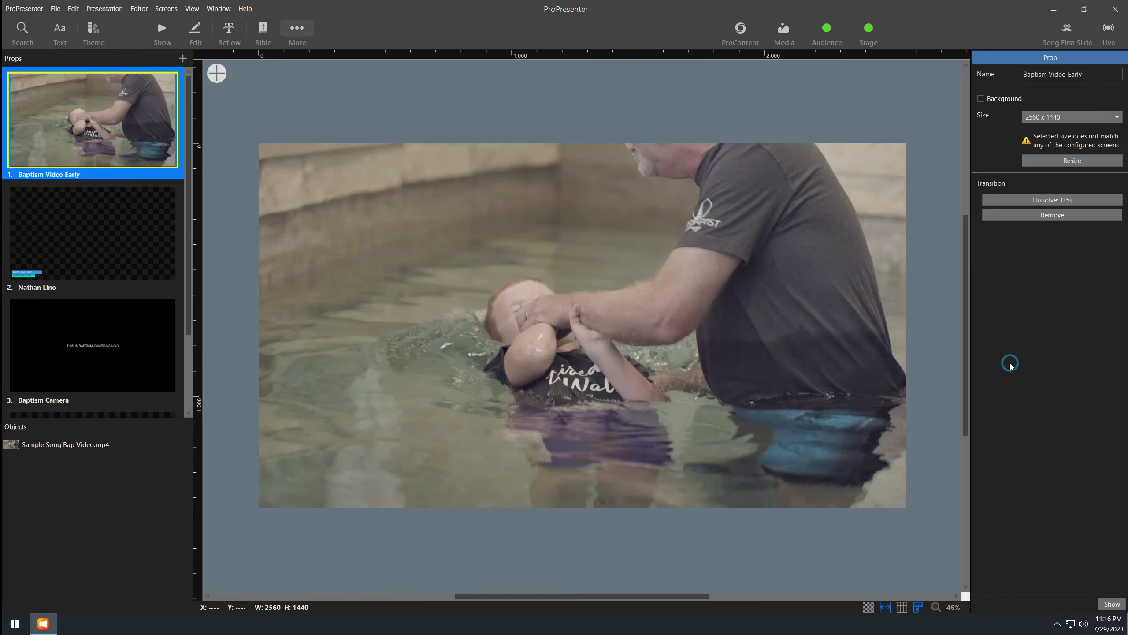
click(33, 449)
click(585, 197)
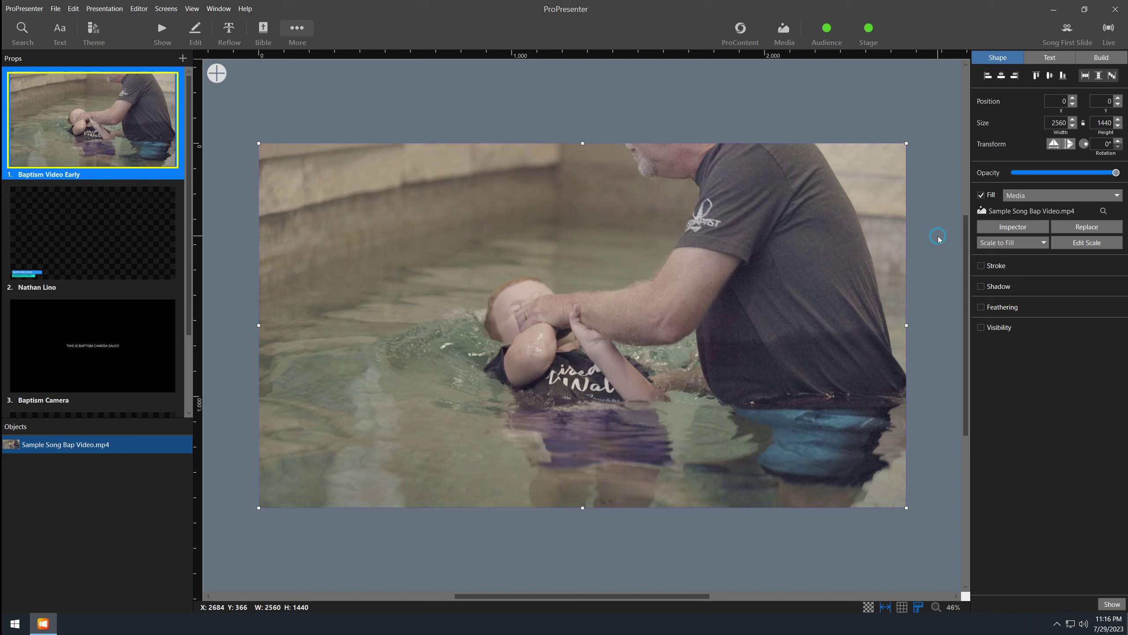
Step: Review the video's effects, playback and end behavior settings in its media inspector, close the inspector, and return to the presentation view
click(1000, 227)
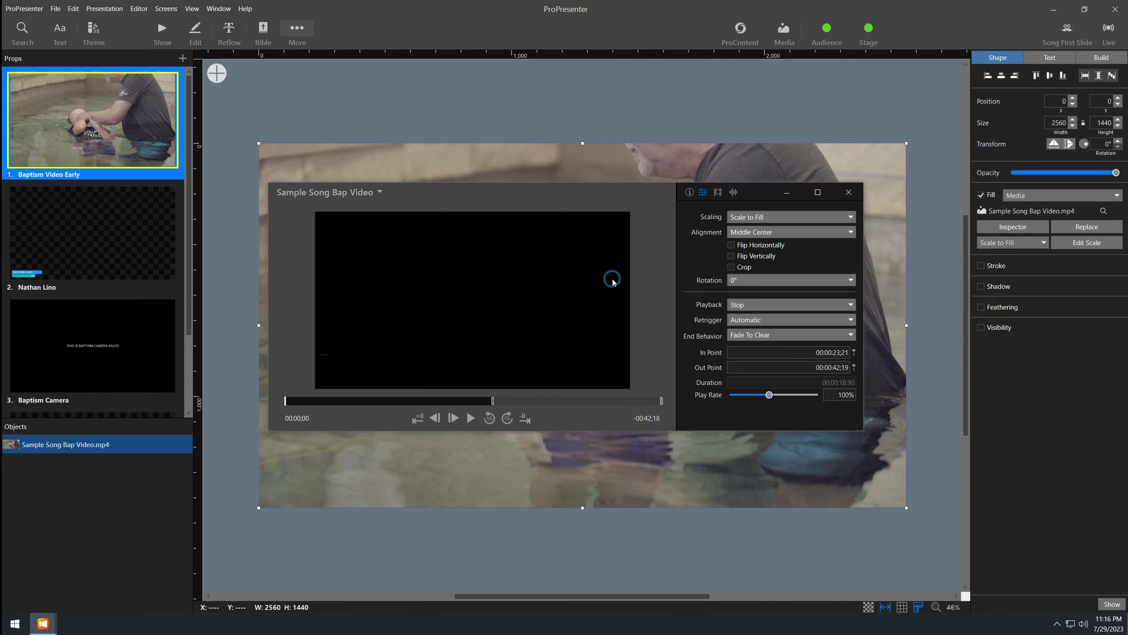
click(718, 193)
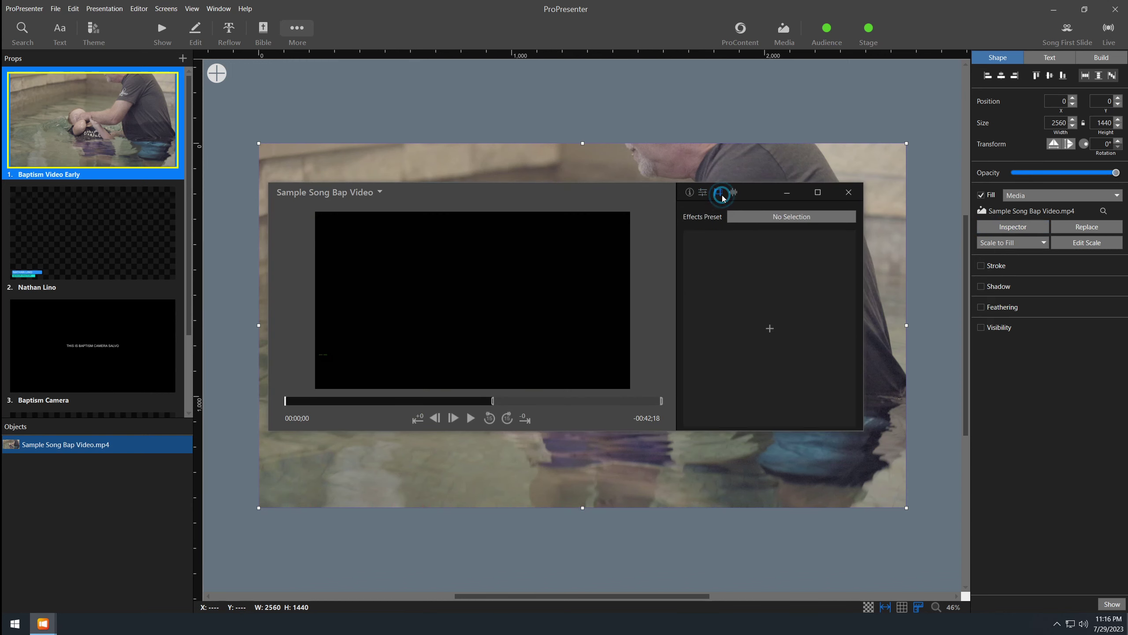
click(704, 193)
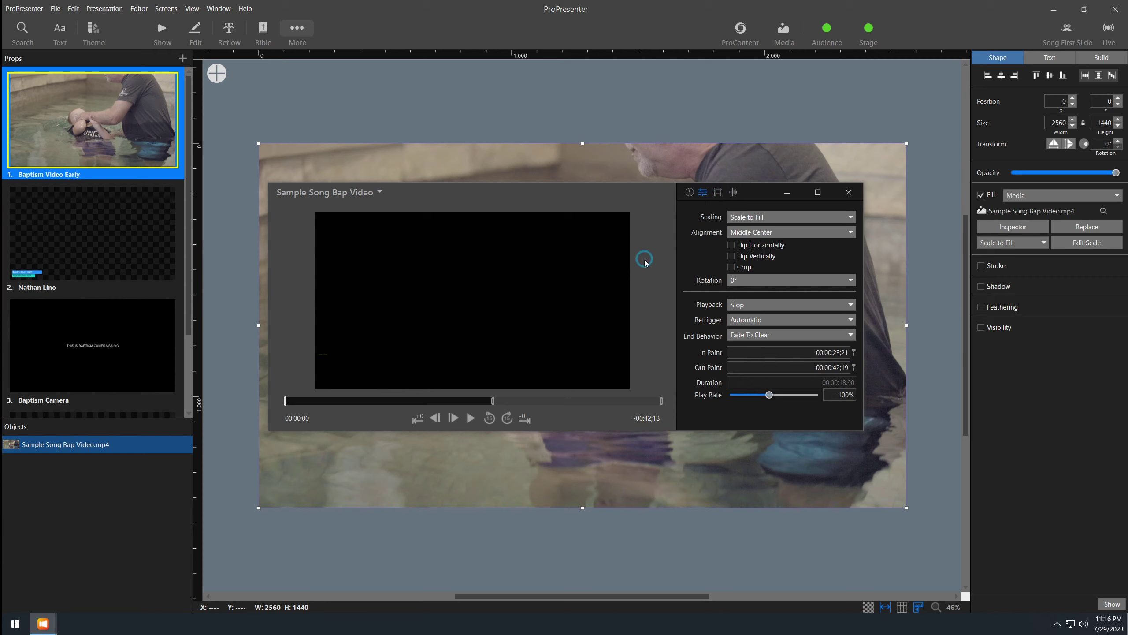
click(670, 334)
click(744, 306)
click(848, 192)
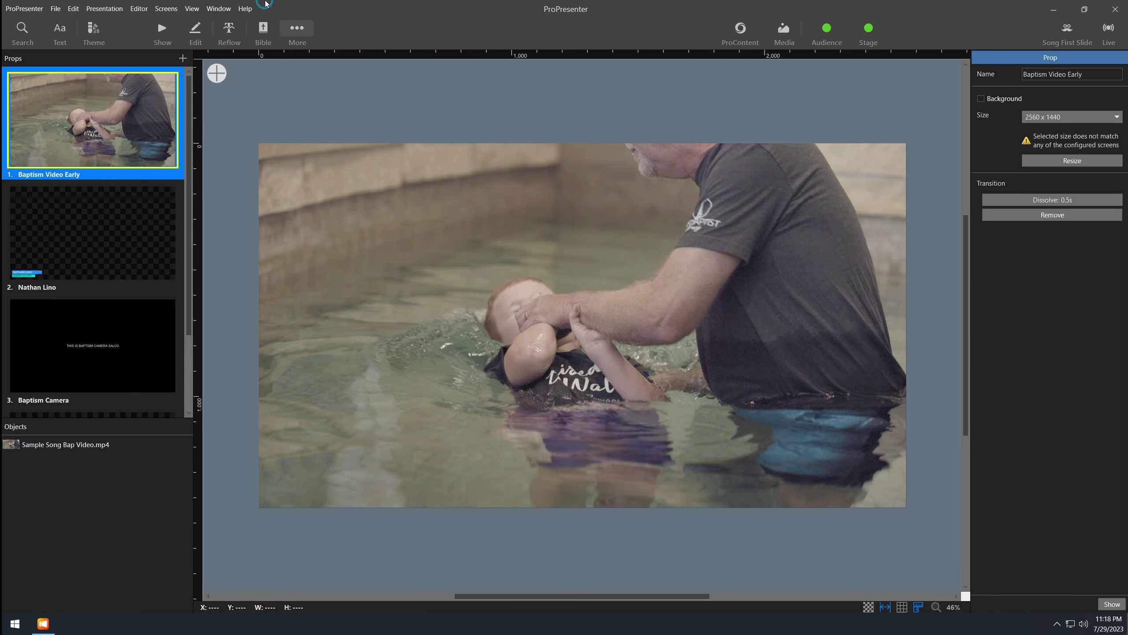
click(163, 38)
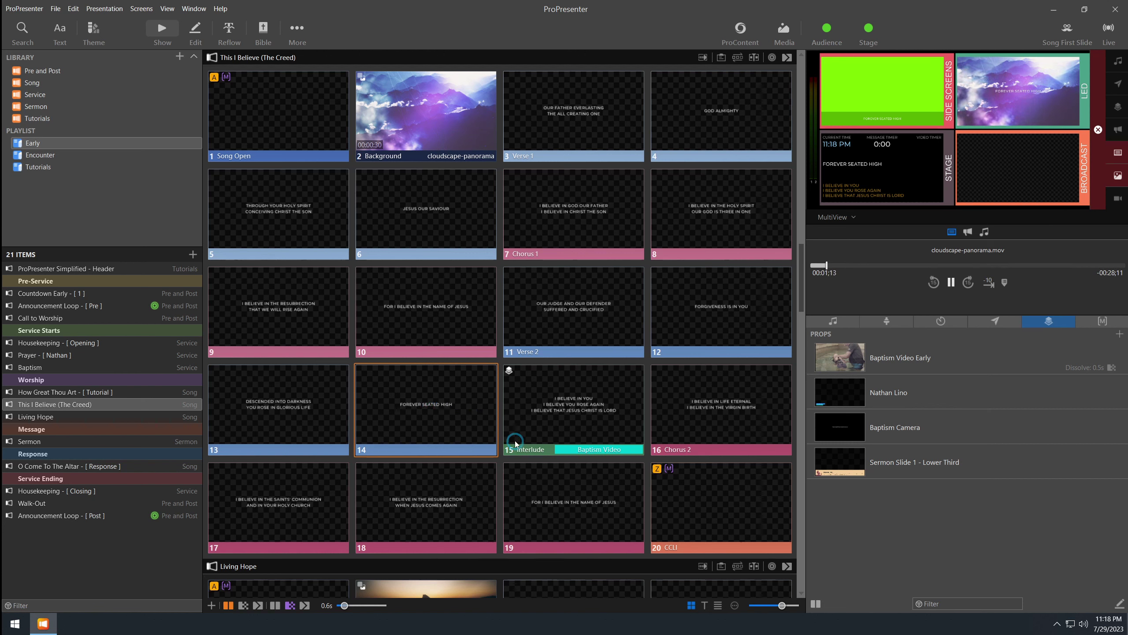
Step: Show This I Believe (The Creed) slides 15 through 20, from the baptism video interlude to CCLI, and return to the ProPresenter Simplified - Header slide
click(567, 391)
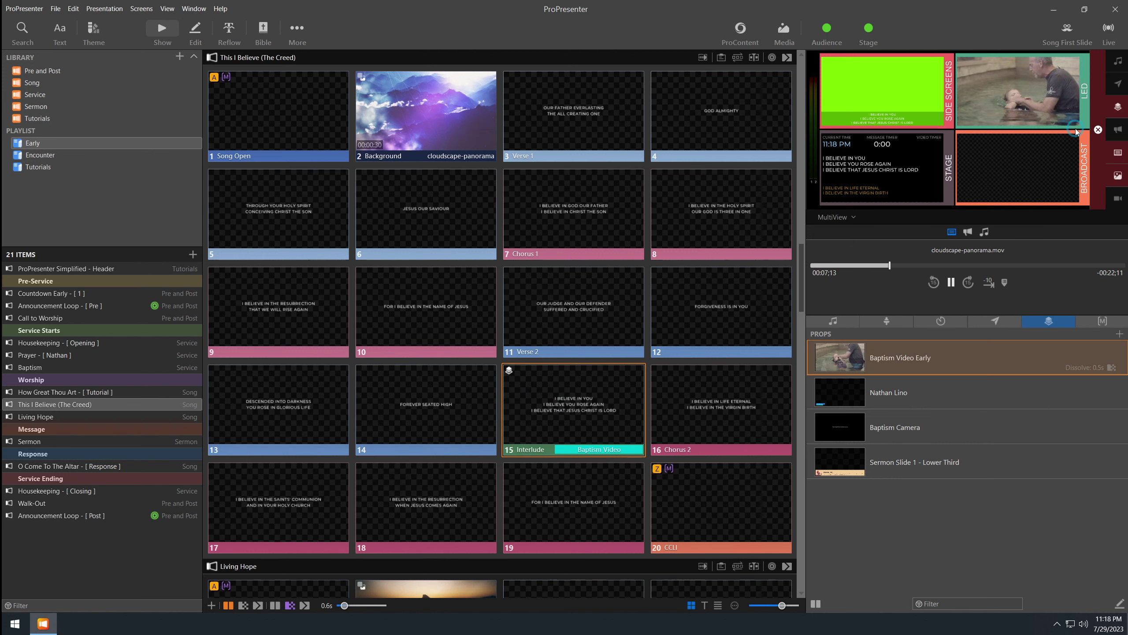
click(734, 404)
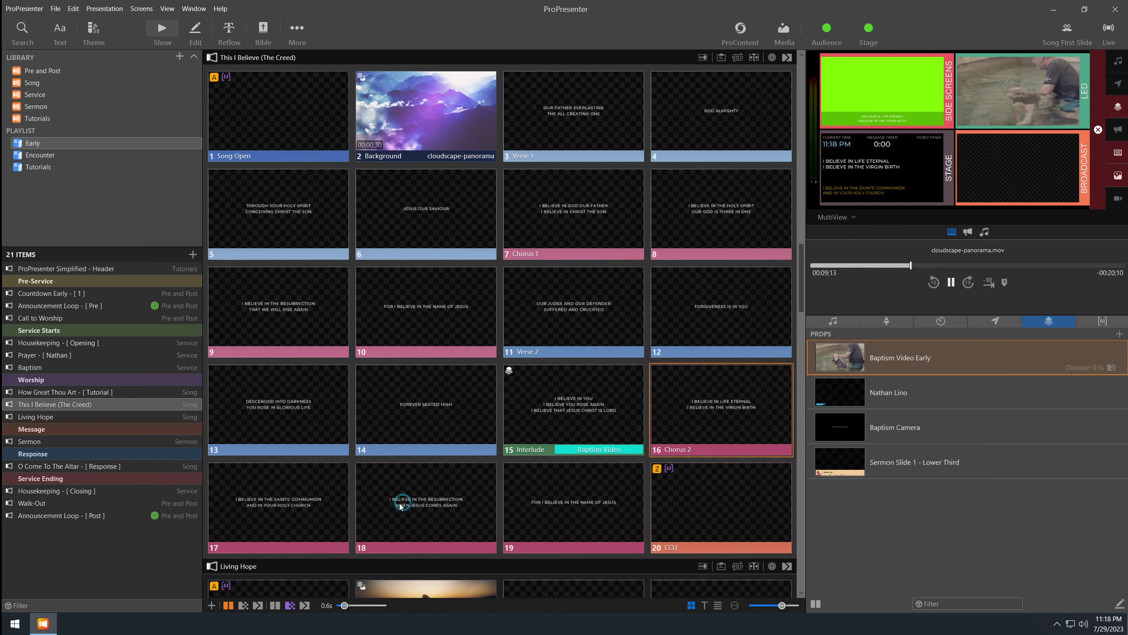
click(303, 512)
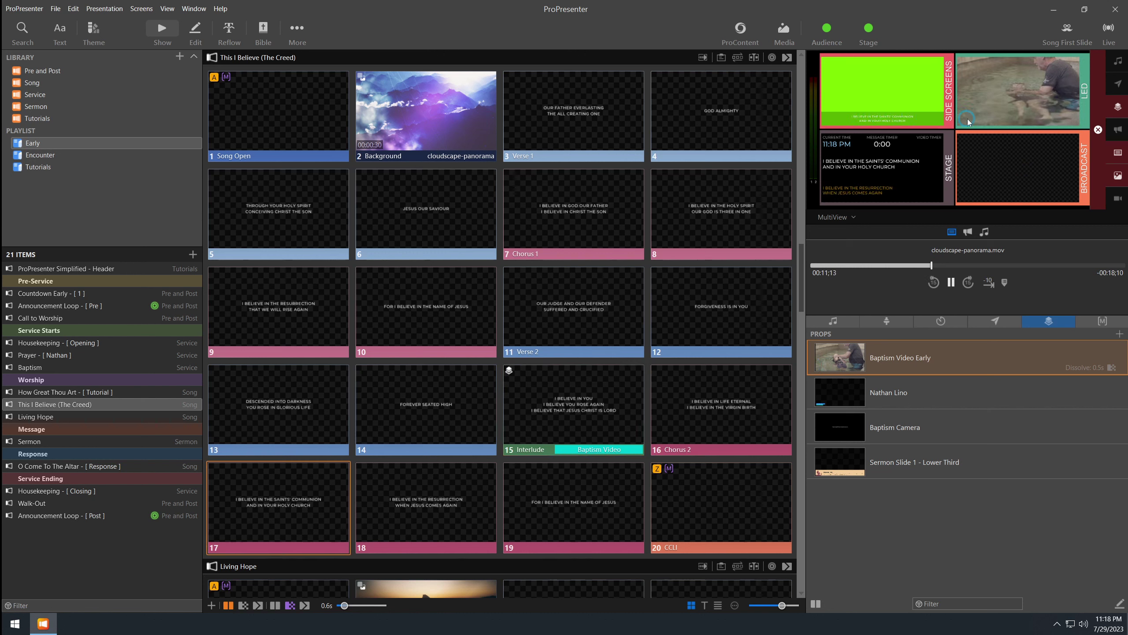
click(442, 495)
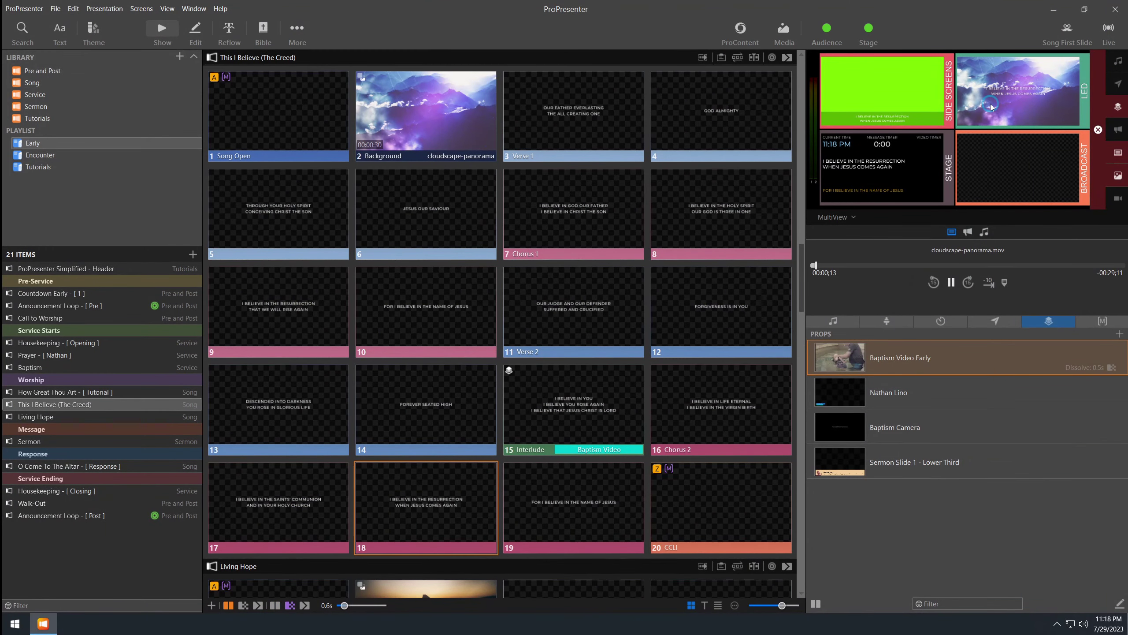
click(544, 496)
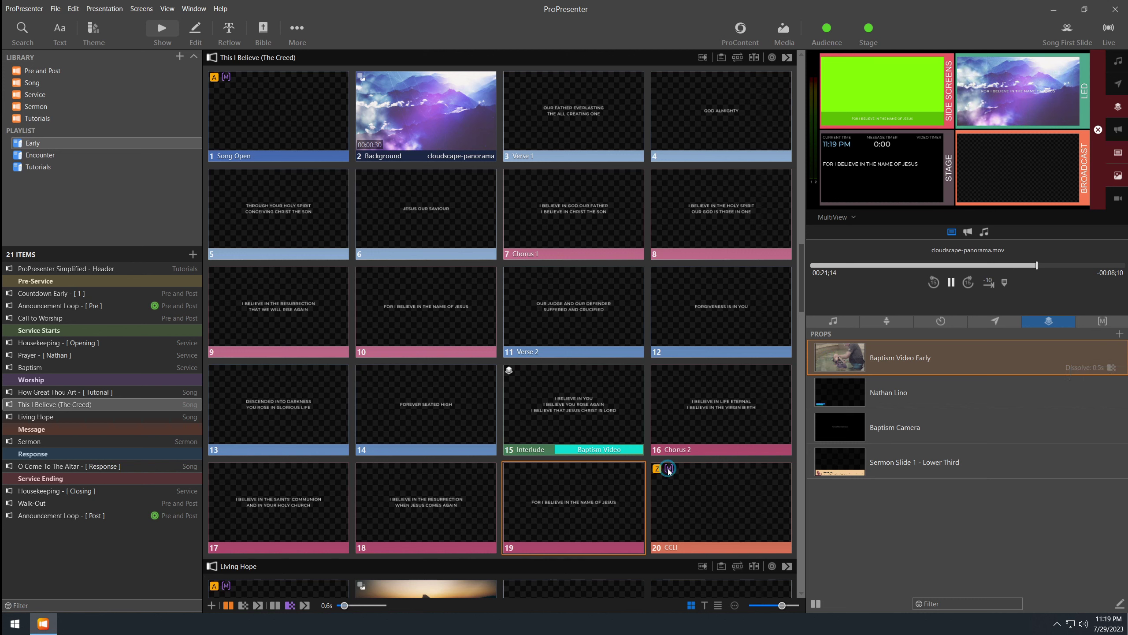
click(698, 504)
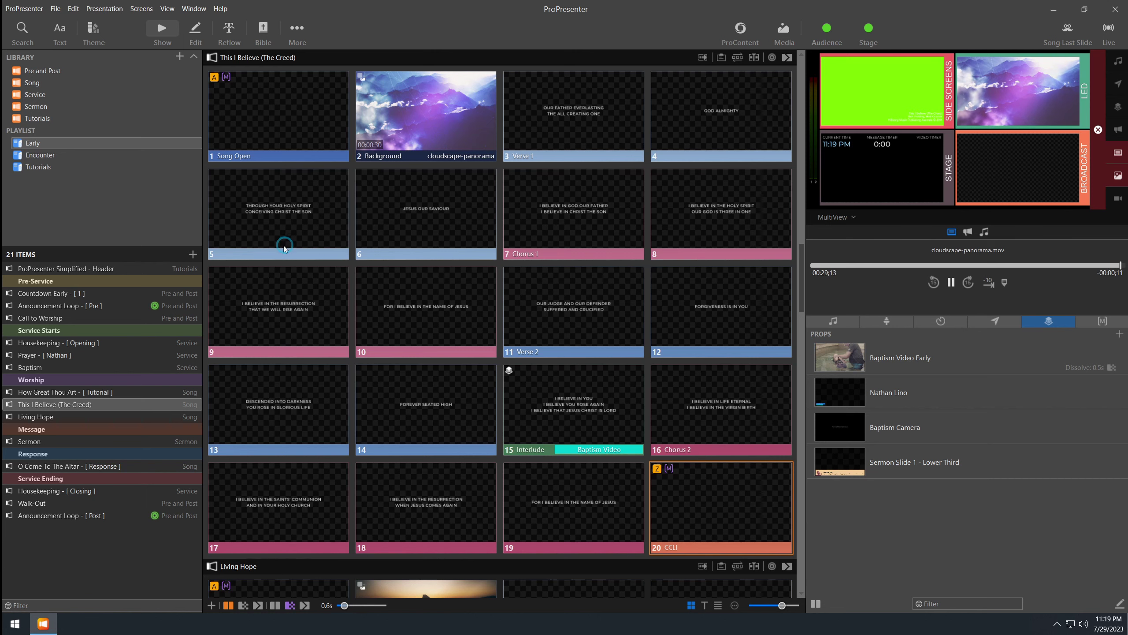
click(91, 269)
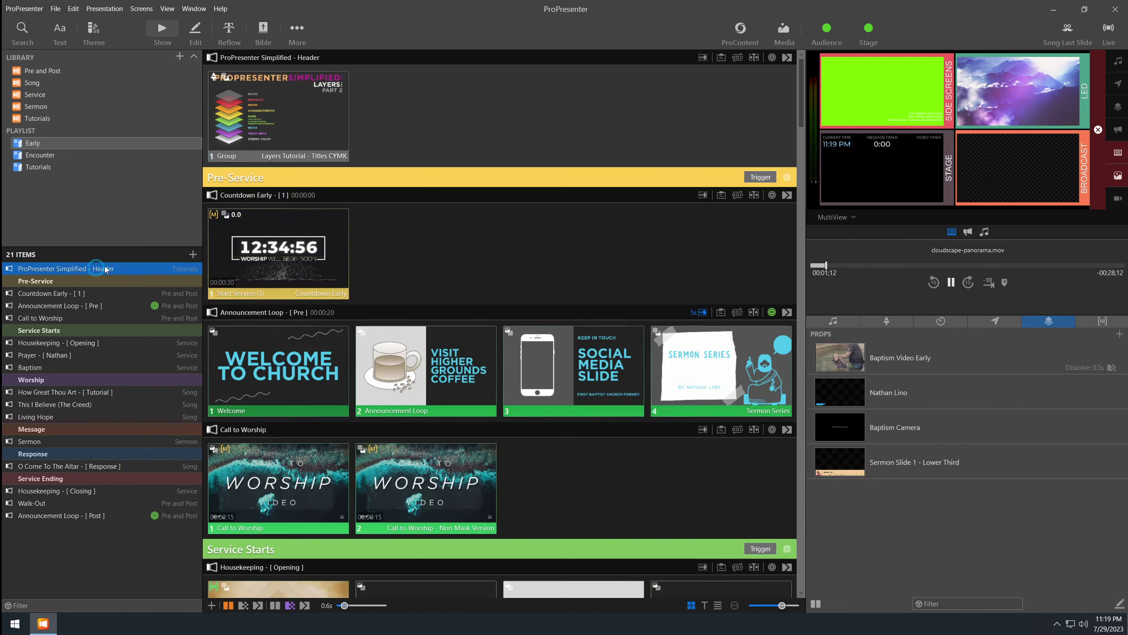
click(215, 76)
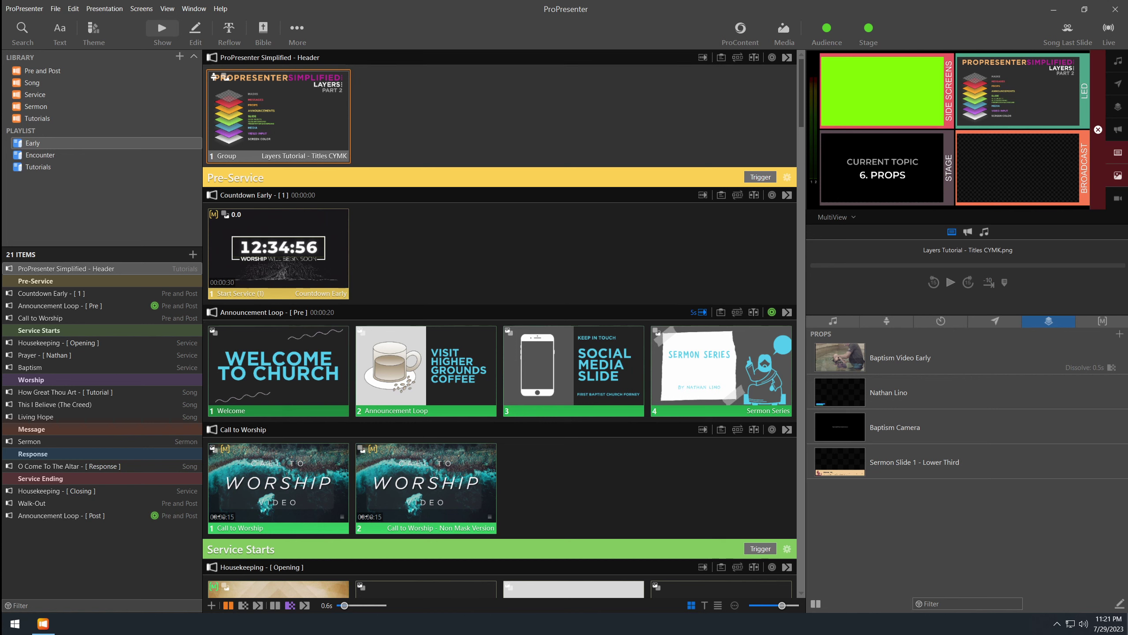
Step: Show slide 5 of the Sermon presentation and clear its Sermon Slide 1 - Lower Third prop from the output
click(38, 441)
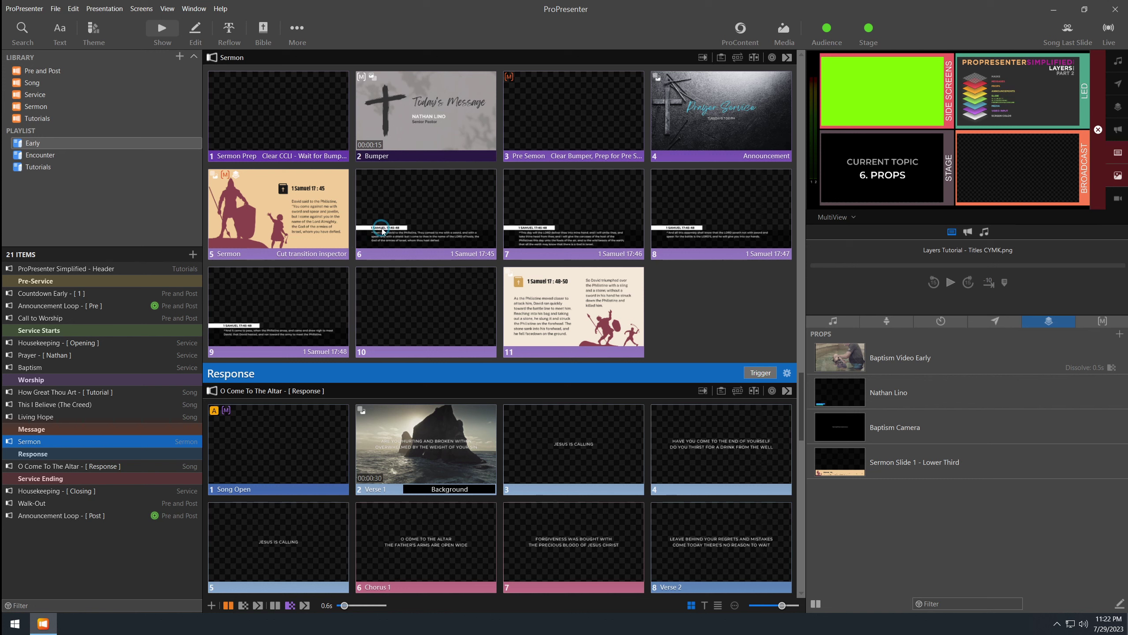
click(264, 213)
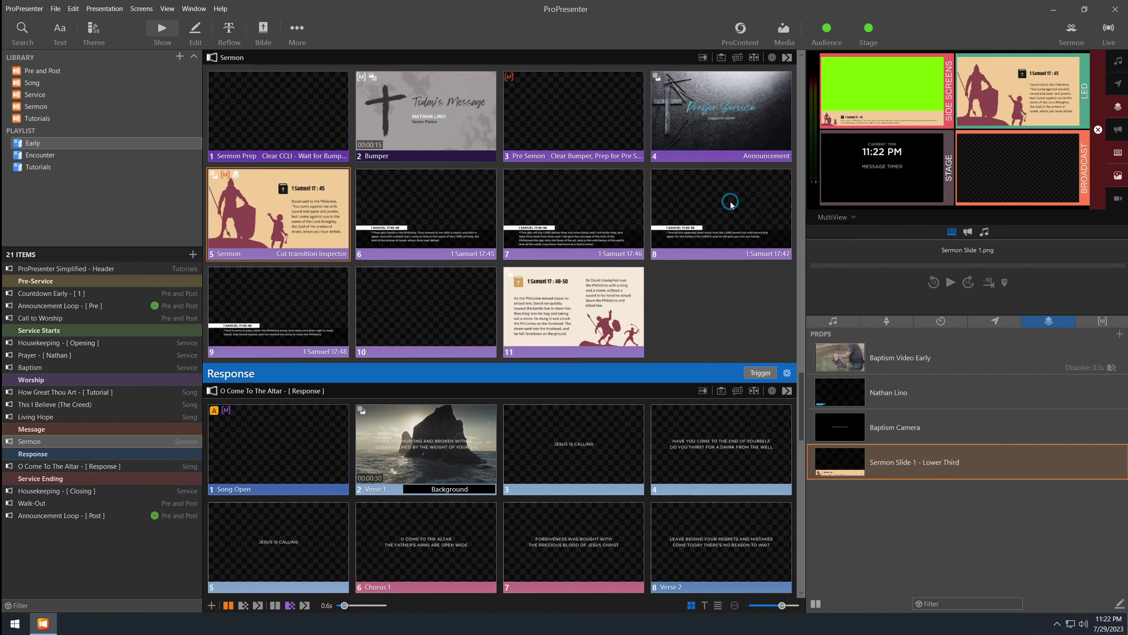
click(1049, 468)
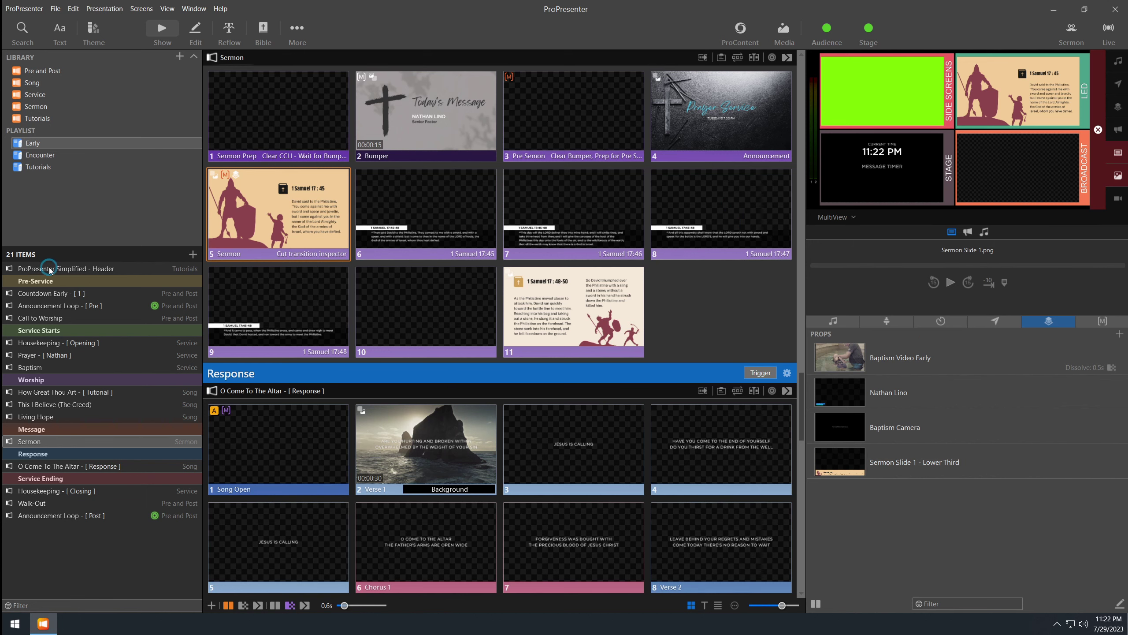
Step: Bring the ProPresenter Simplified - Header slide back onto the LED screen
click(65, 267)
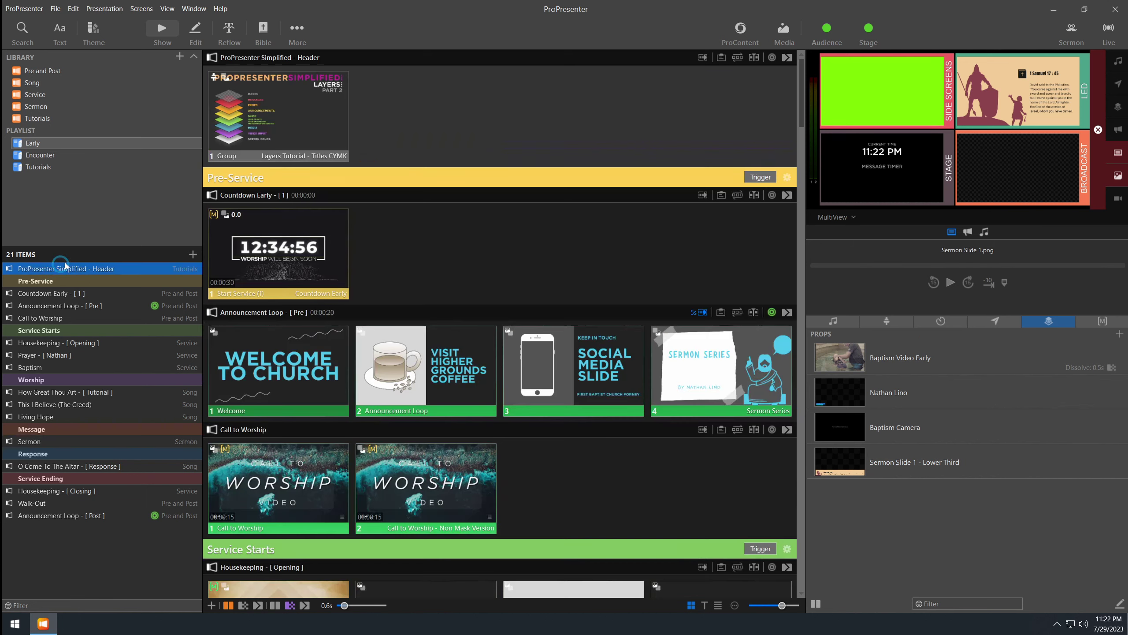
click(289, 118)
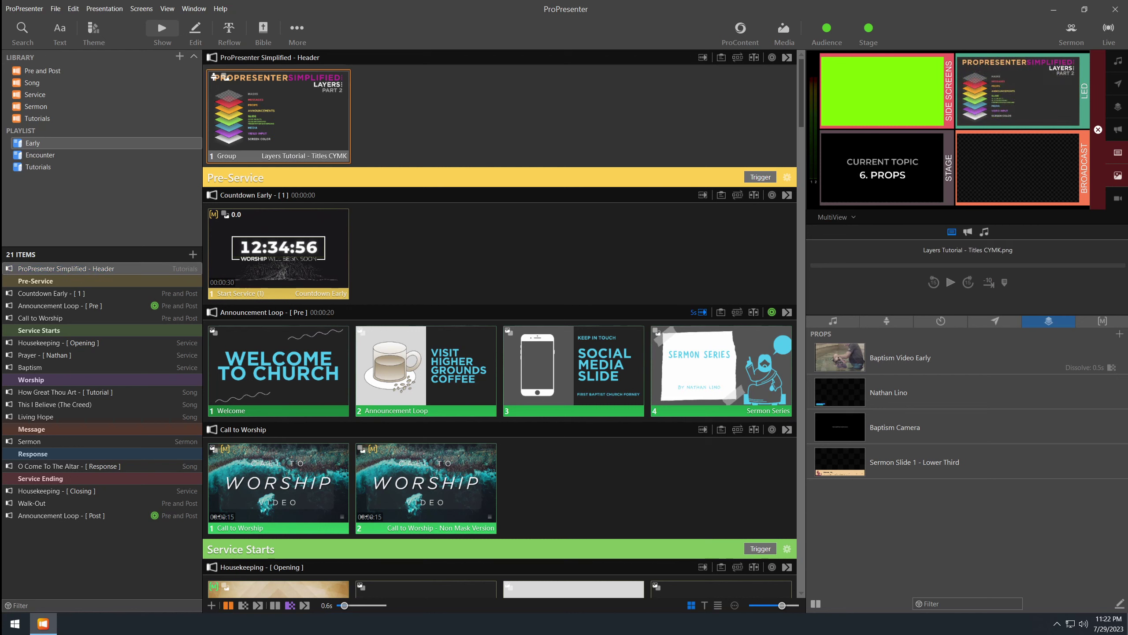
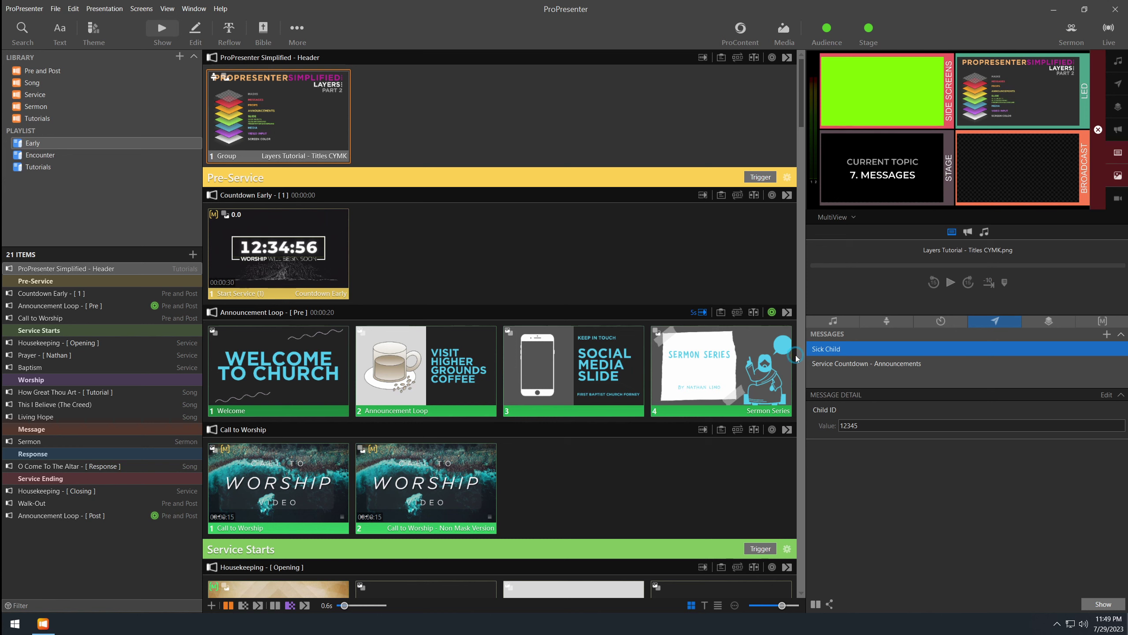
Step: Stop and reset the Sermon and Early Countdown timers
click(1044, 322)
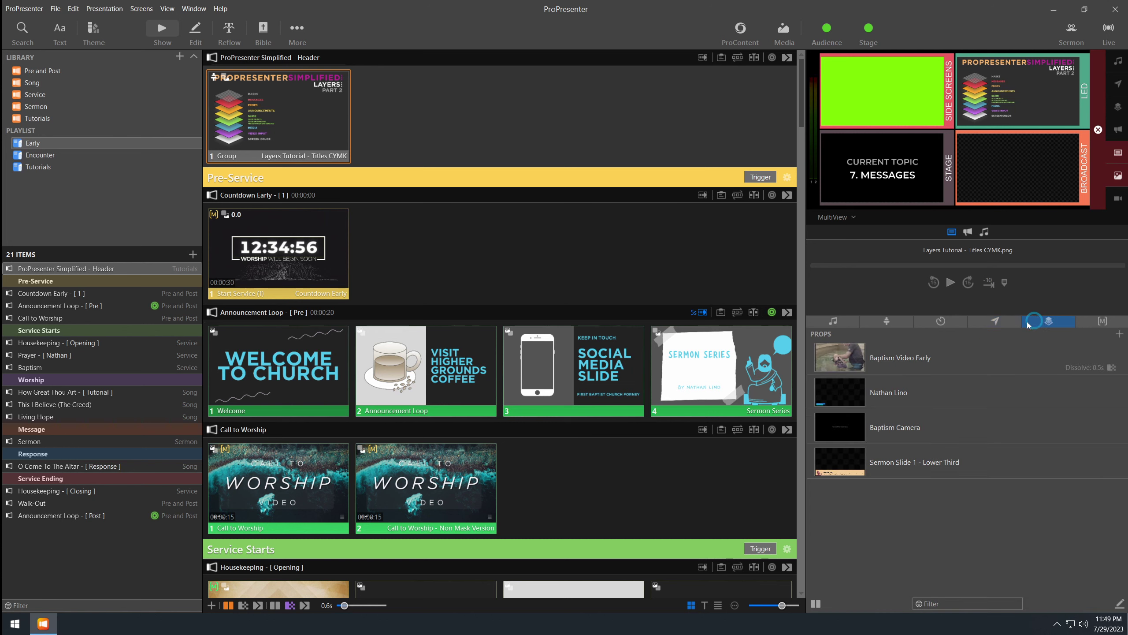
click(941, 321)
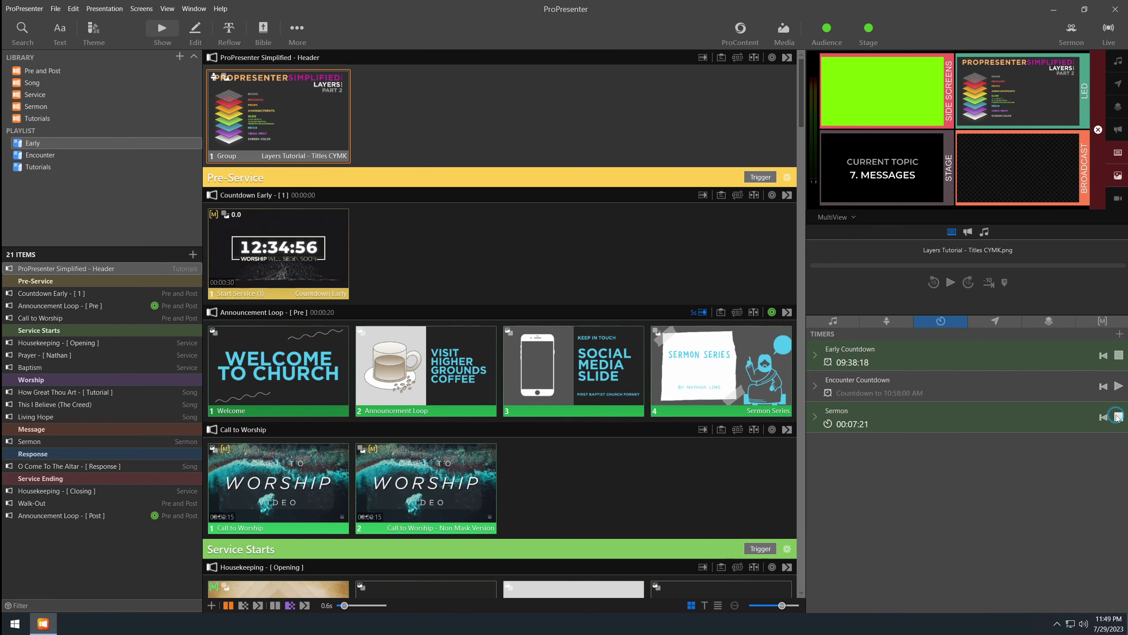
click(1099, 416)
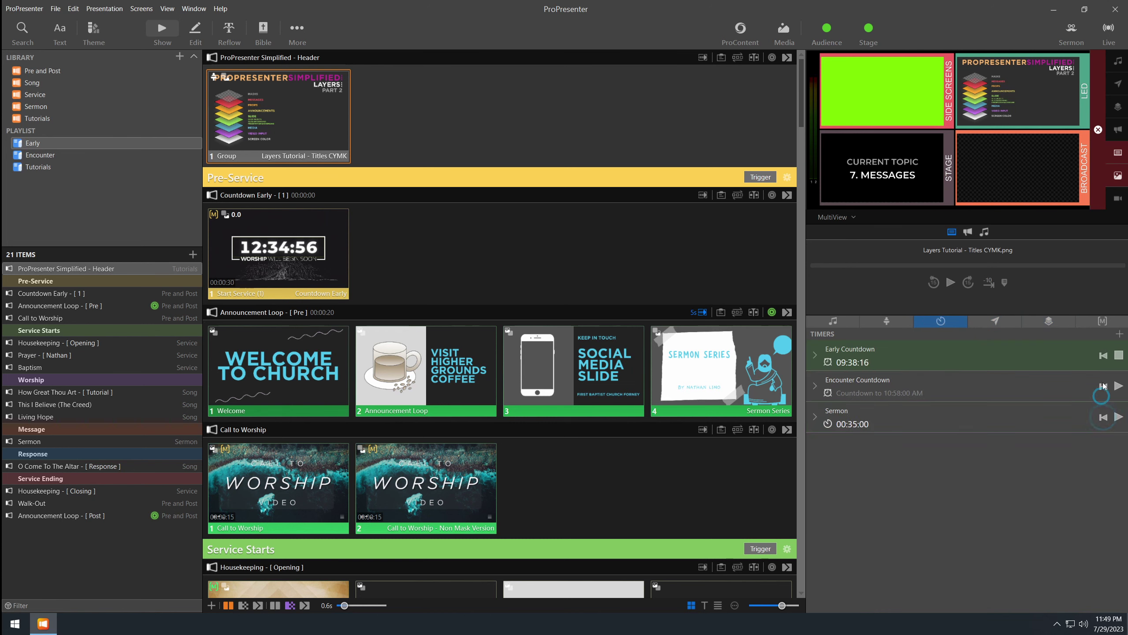
click(1102, 355)
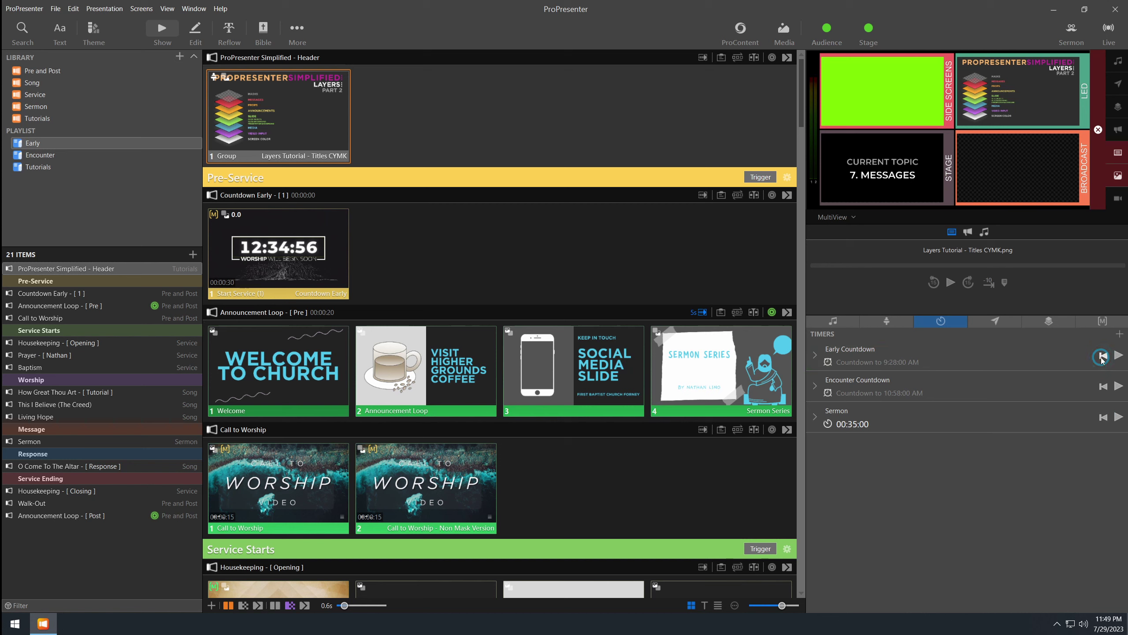
Step: Open the Sick Child message for editing and examine its message text and Child ID token
click(997, 320)
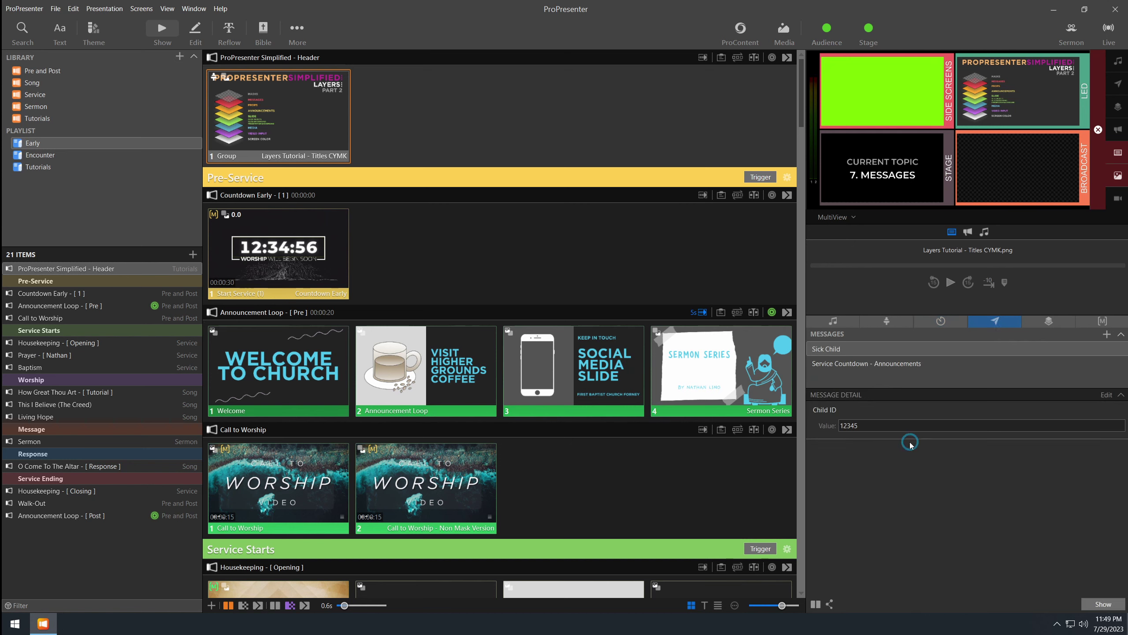
click(810, 349)
click(964, 352)
click(1107, 394)
click(941, 437)
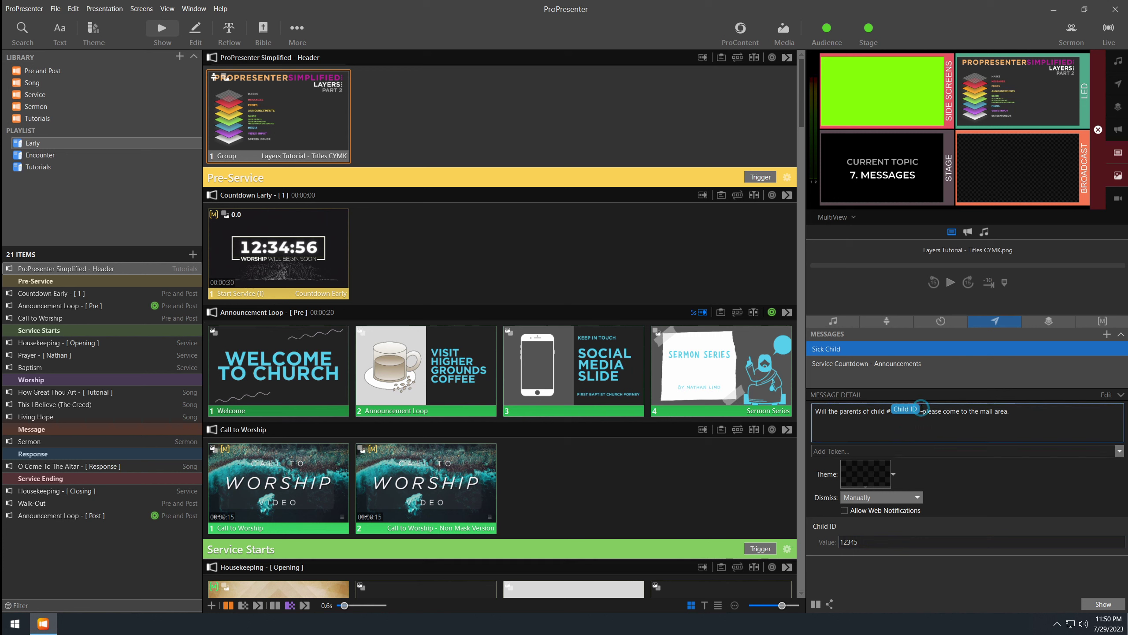
Step: Examine how the Sick Child message combines its typed text, the token field and the Child ID value
click(831, 452)
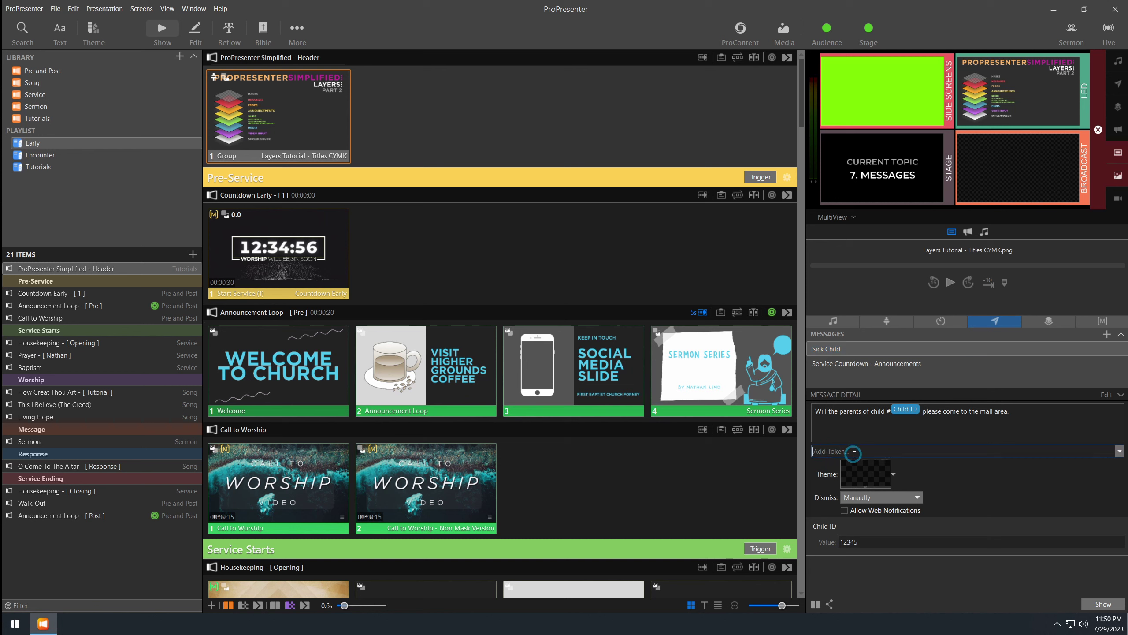
click(901, 419)
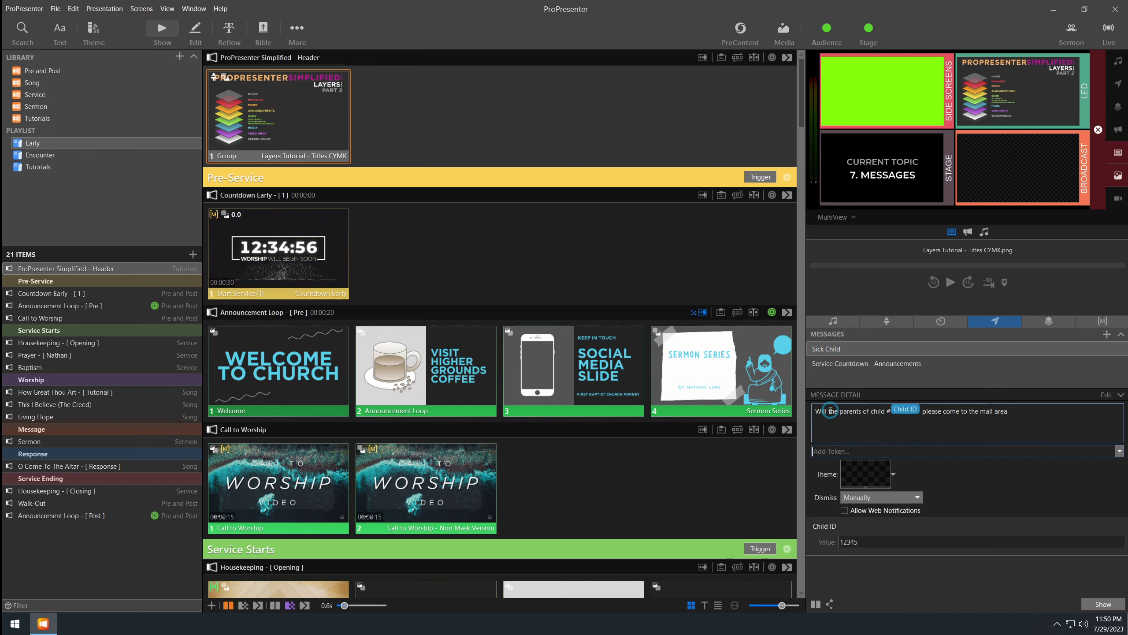
click(904, 415)
click(953, 416)
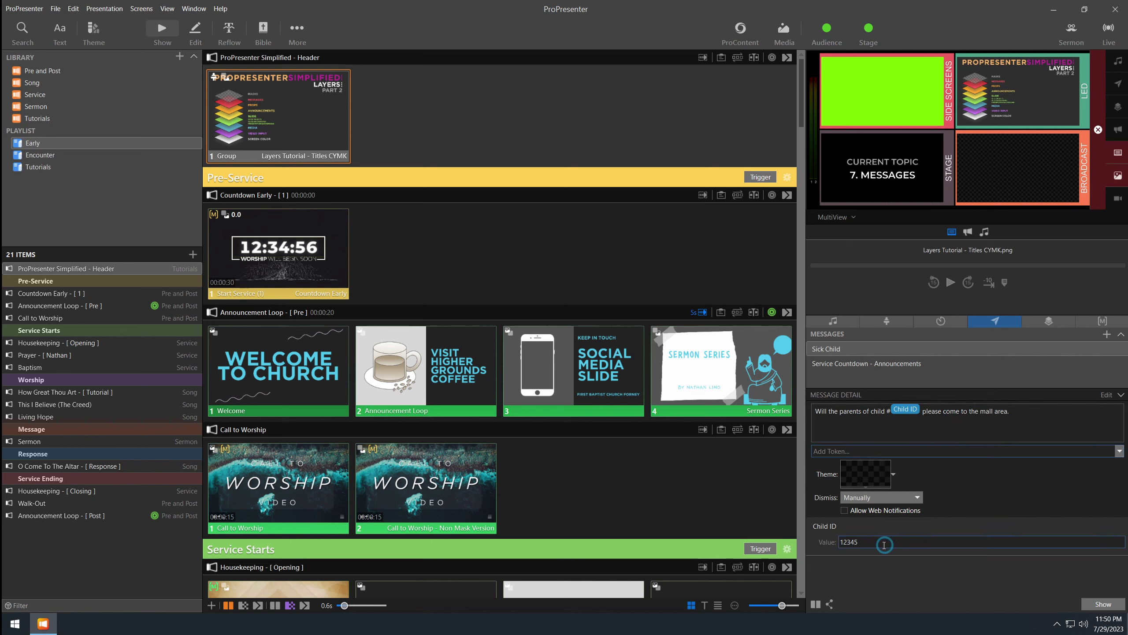
click(836, 542)
click(861, 537)
click(865, 425)
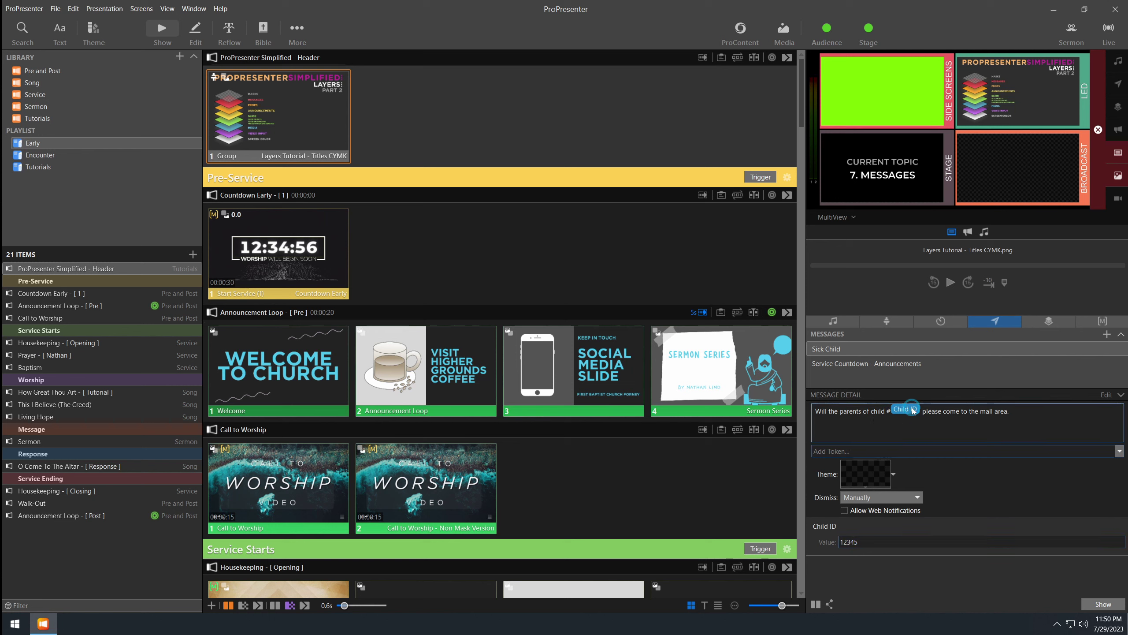
click(914, 410)
click(957, 407)
click(1055, 454)
click(844, 543)
click(915, 420)
click(1018, 410)
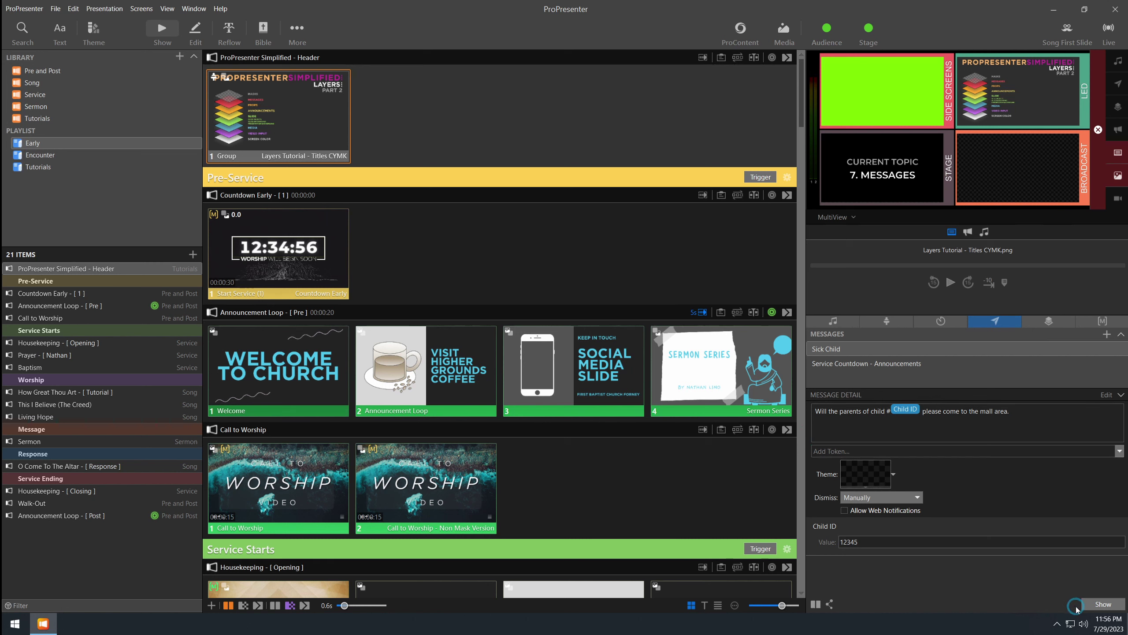
Step: Show the Sick Child message on the output and switch the preview from MultiView to Side Screens
mouse_move(830, 356)
mouse_down()
mouse_move(631, 340)
mouse_move(472, 373)
mouse_move(243, 367)
mouse_move(829, 349)
mouse_up()
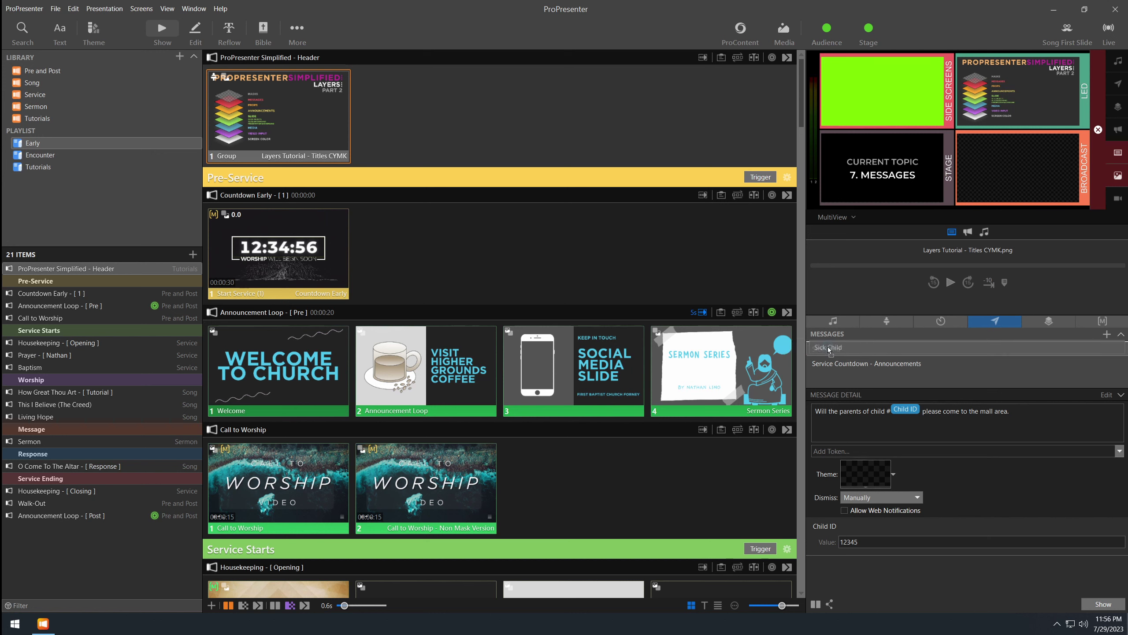
click(1087, 604)
click(860, 220)
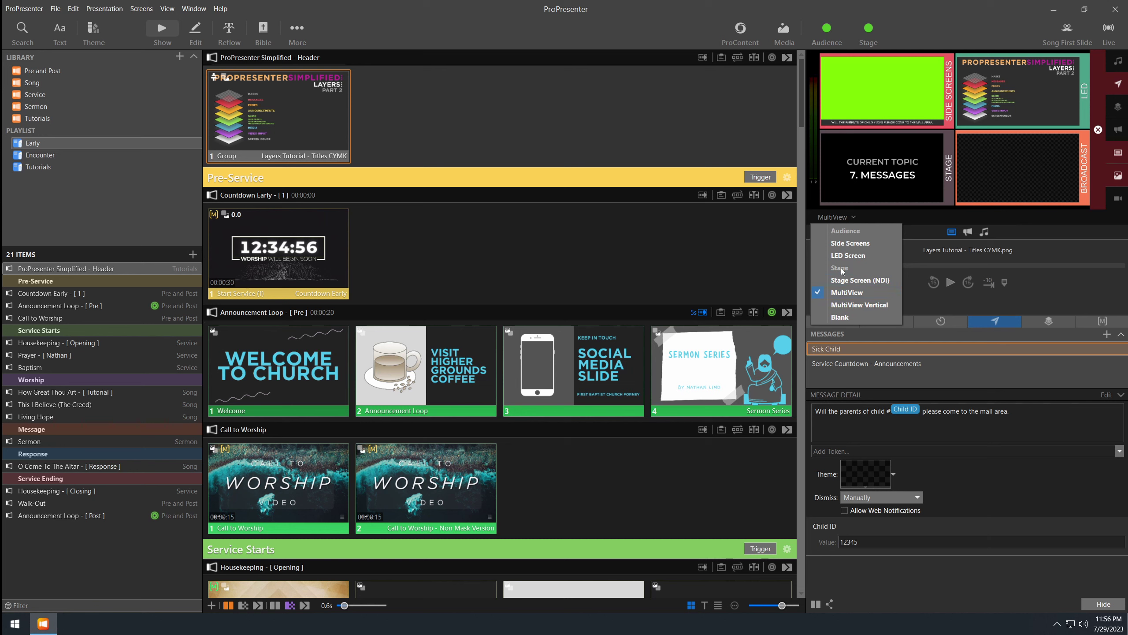
click(838, 244)
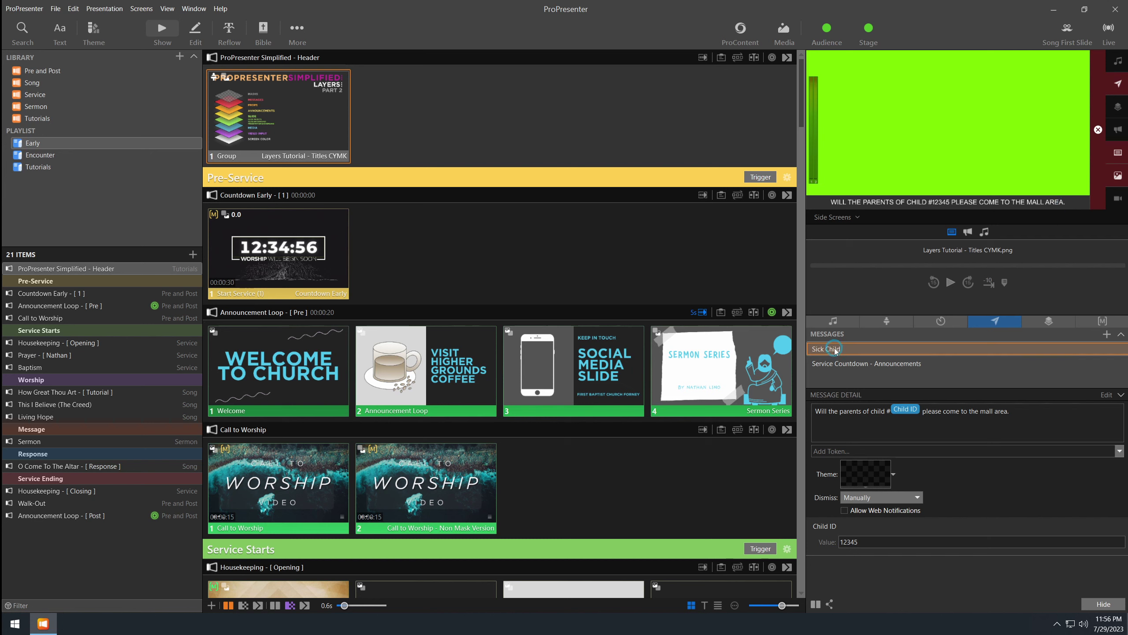
Step: Hide the Sick Child message and show it again, clearing it with the Messages layer
click(869, 350)
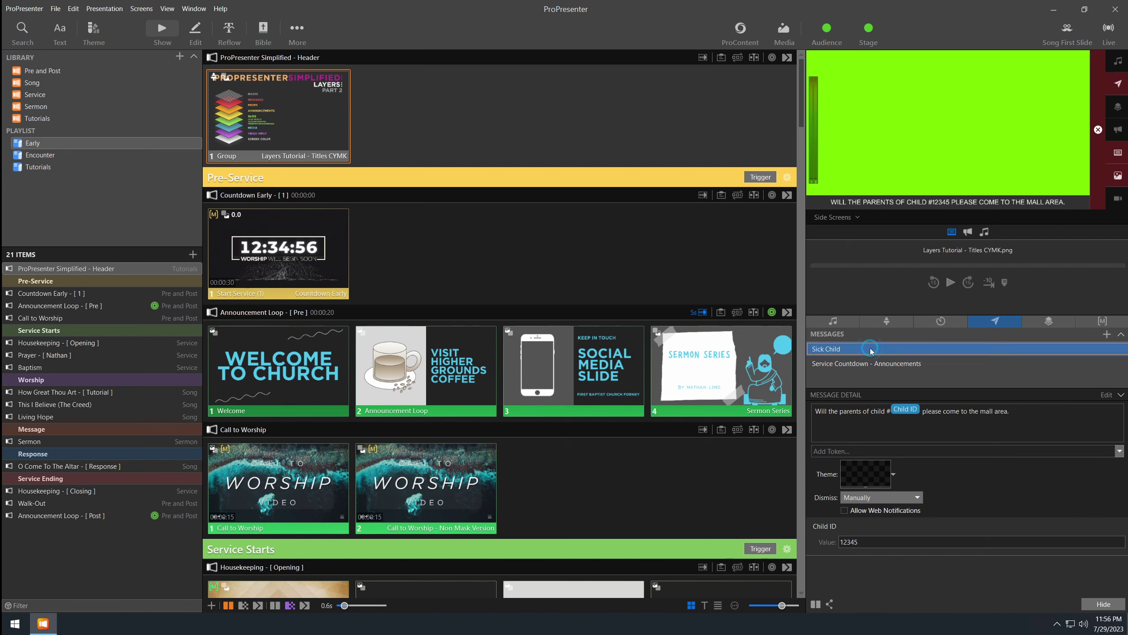
click(1101, 603)
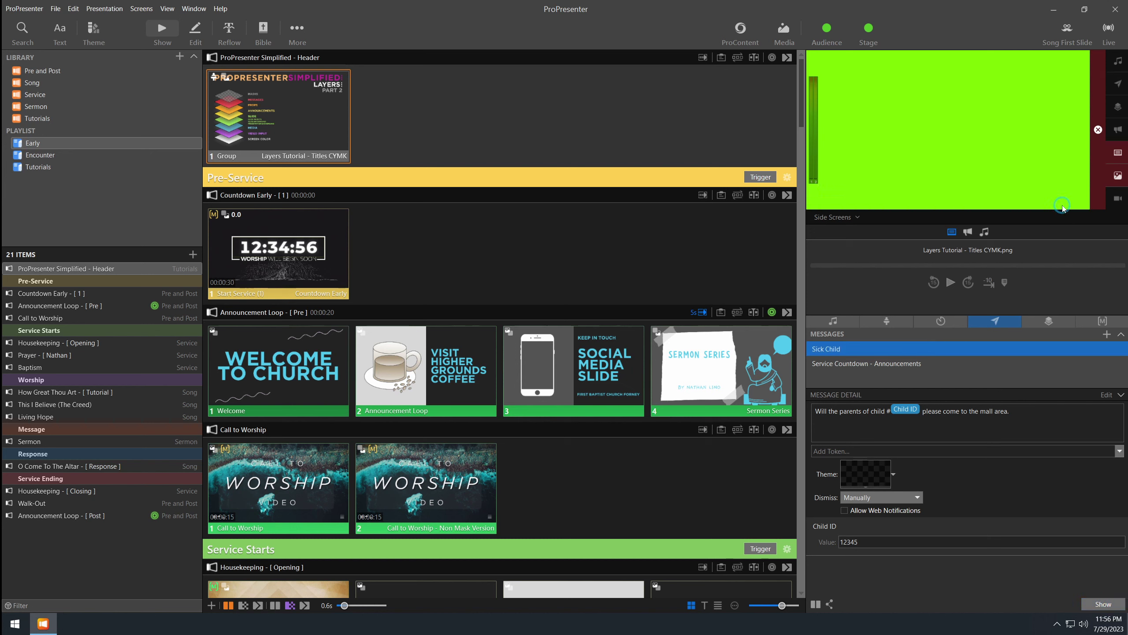
click(1096, 602)
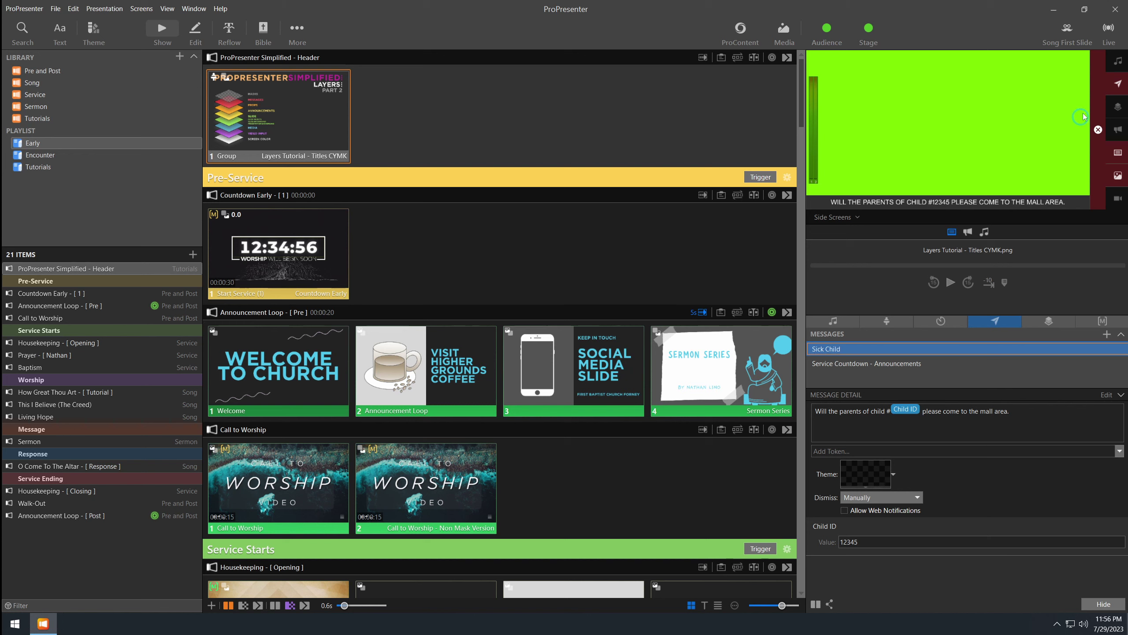
click(1118, 83)
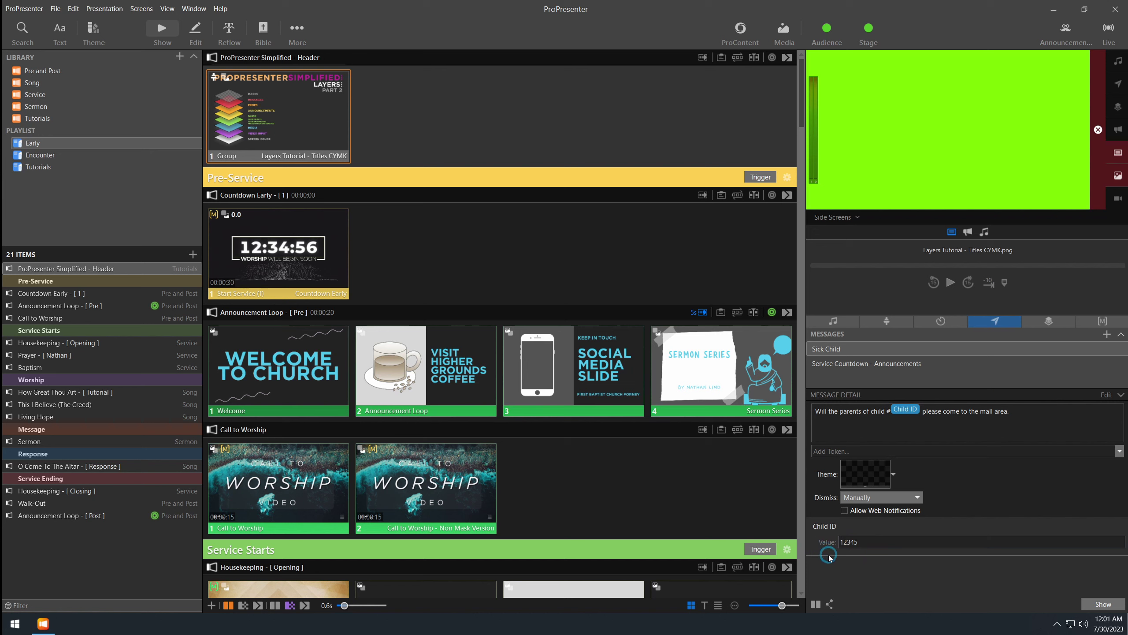
Step: Enter a new Child ID value for the Sick Child message, and show and hide the message on the output
double_click(849, 542)
text(543)
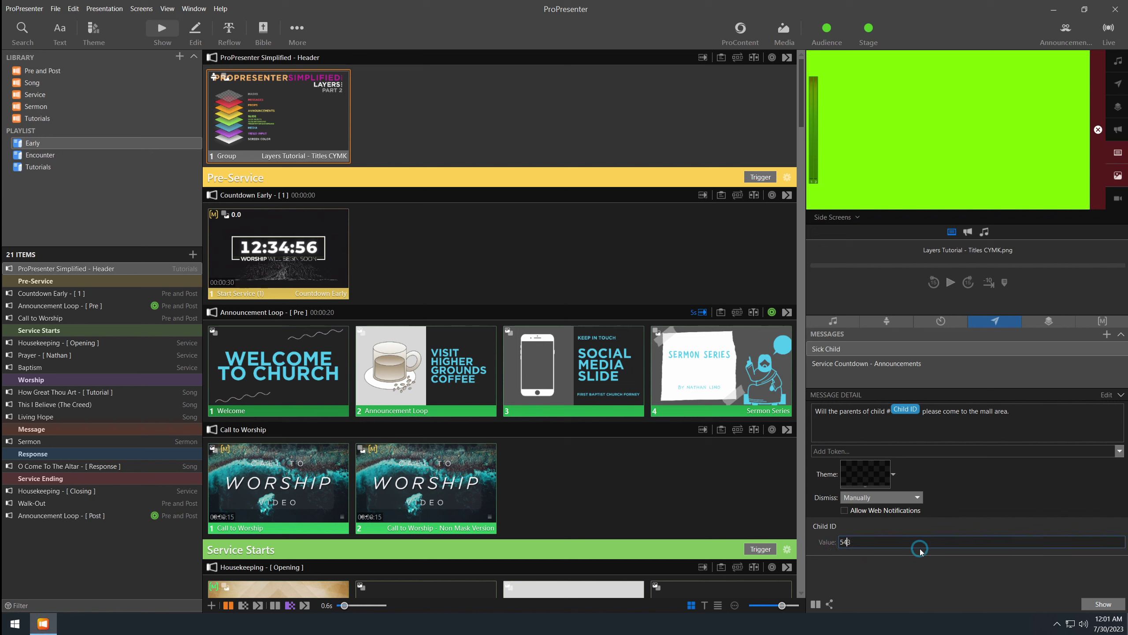
text(21)
click(1105, 601)
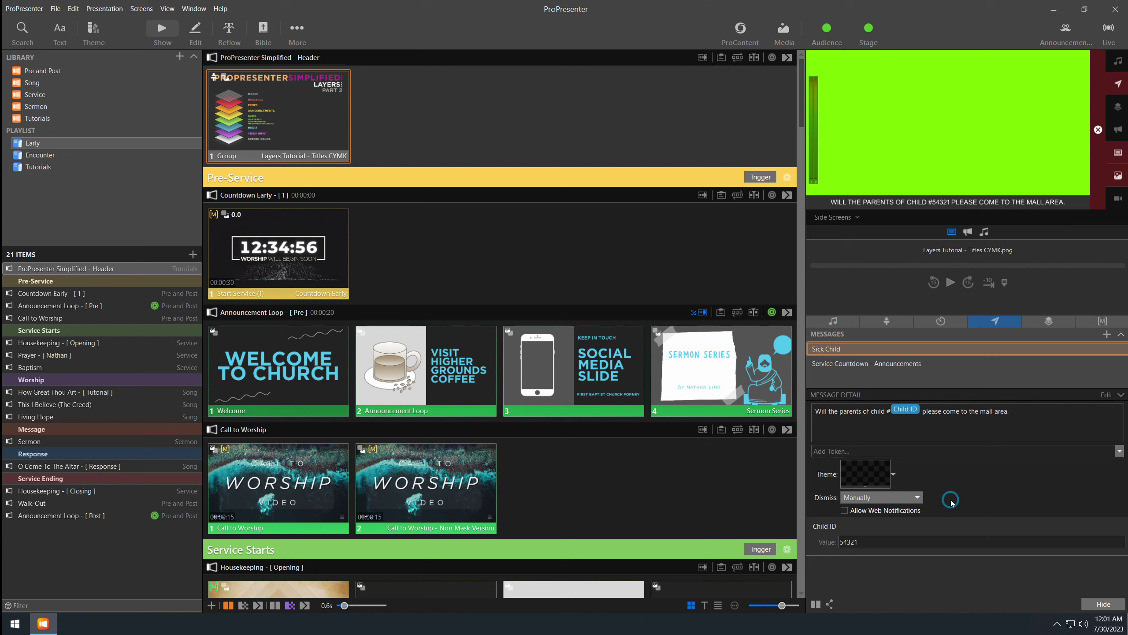
click(1097, 605)
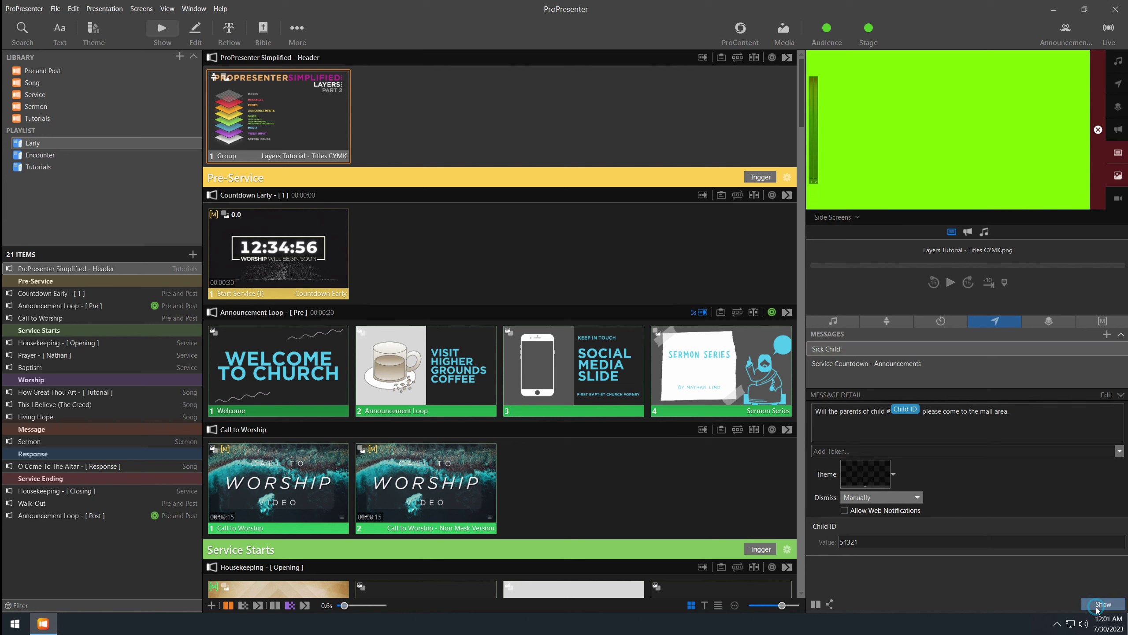
Step: Switch the preview back to MultiView and trigger the Start Service slide of Countdown Early
click(856, 218)
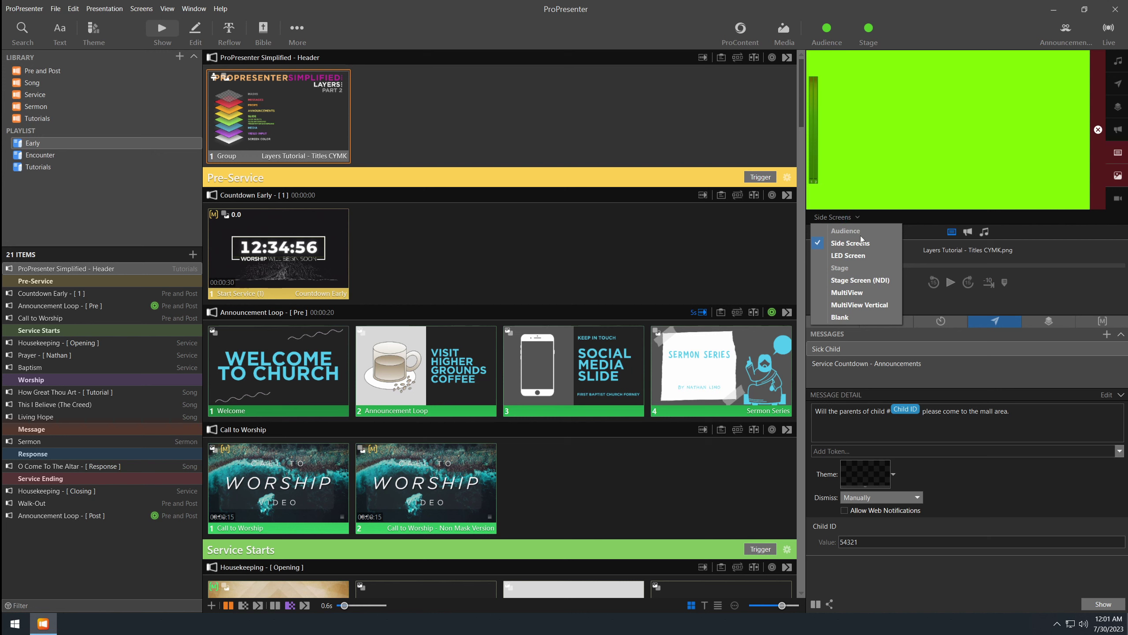
click(857, 293)
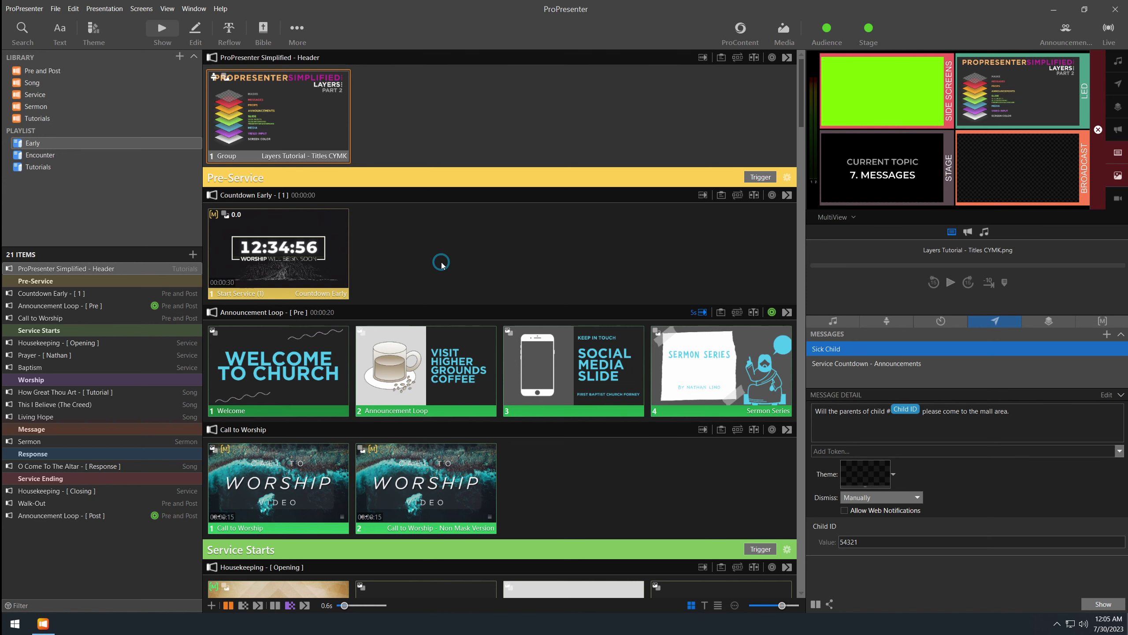
click(282, 233)
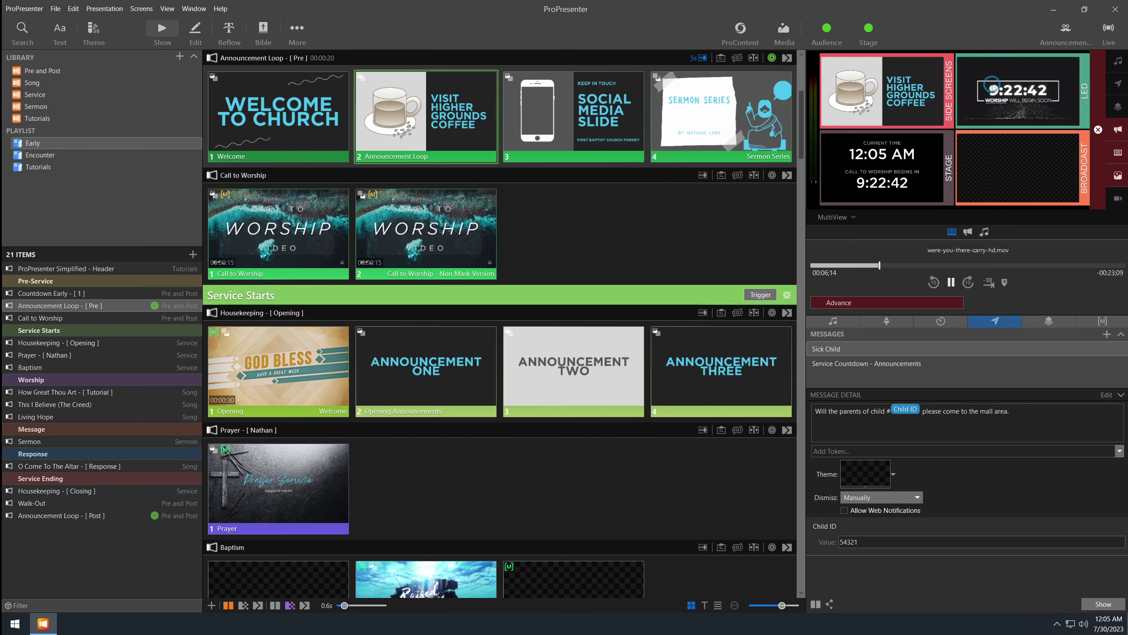
Step: Preview the Side Screens and select the Service Countdown - Announcements message
click(843, 217)
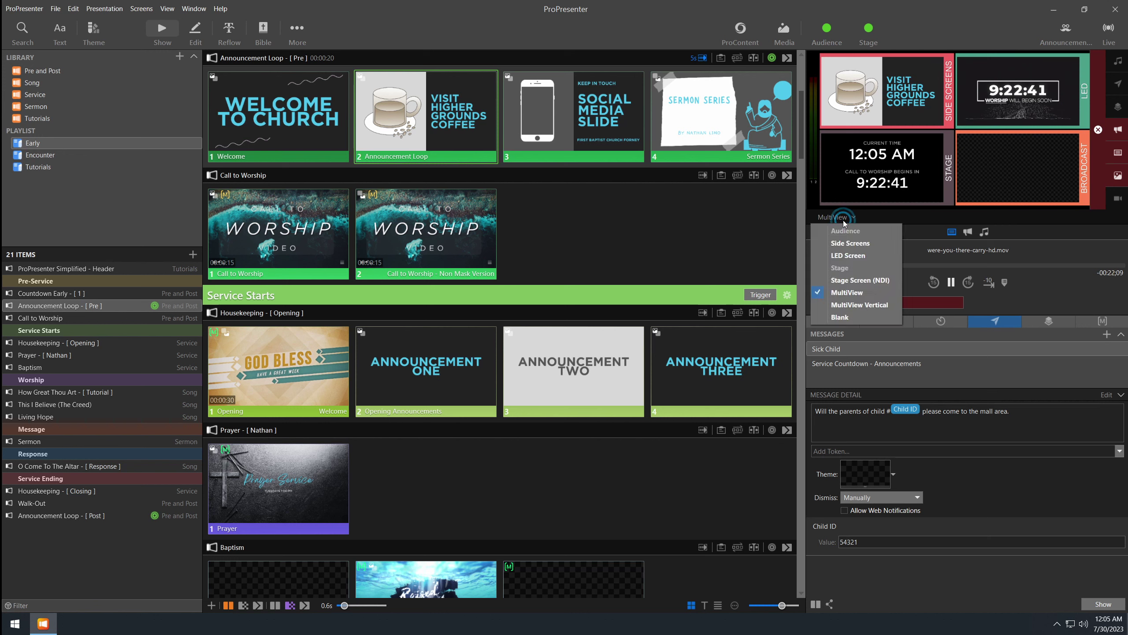
click(857, 244)
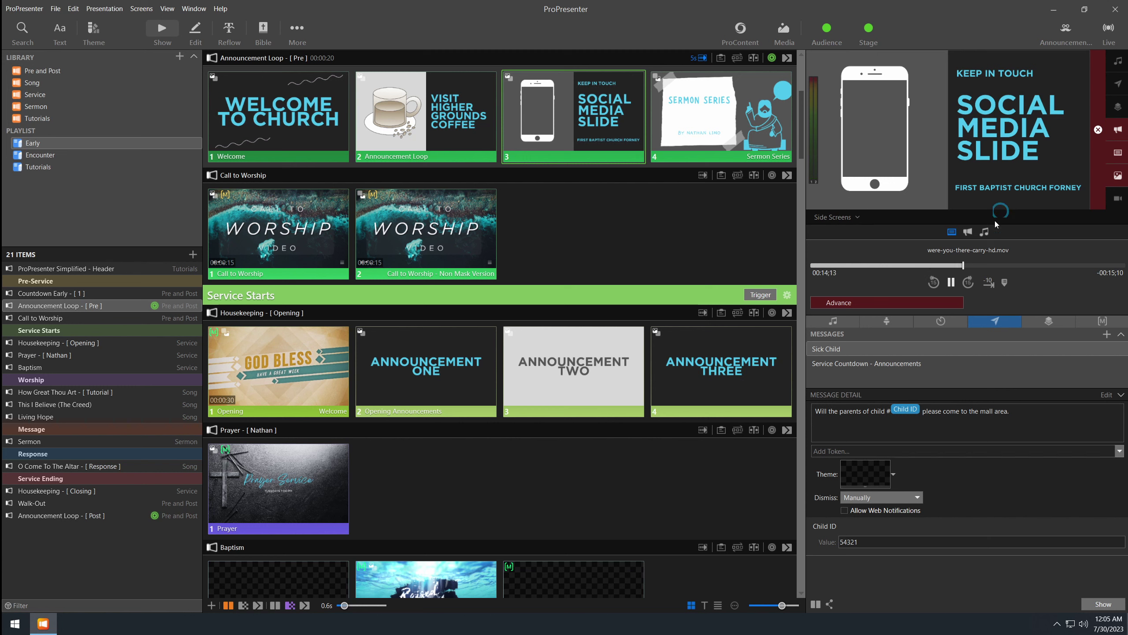
click(876, 420)
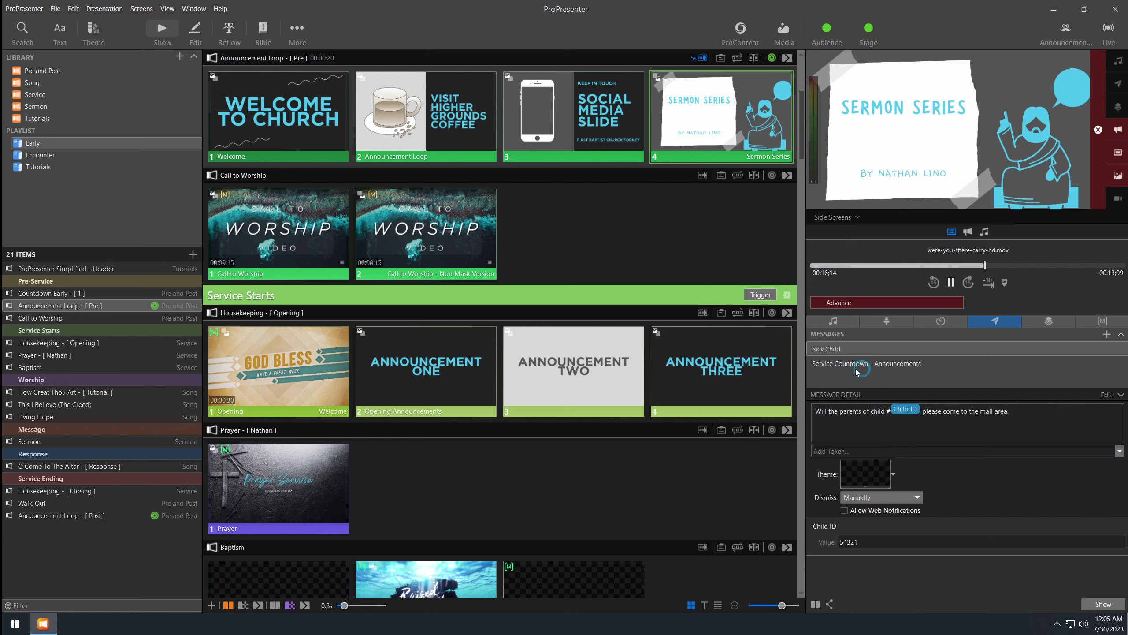
click(891, 368)
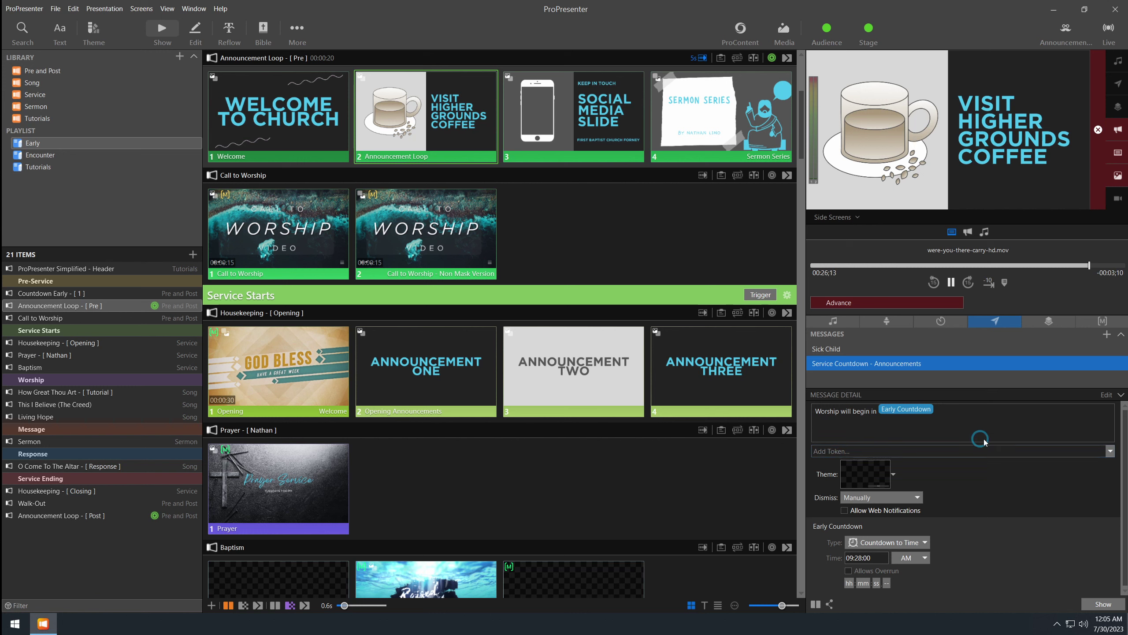
Step: Examine the timer tokens available for the Service Countdown - Announcements message and the matching Early Countdown timer
click(1110, 451)
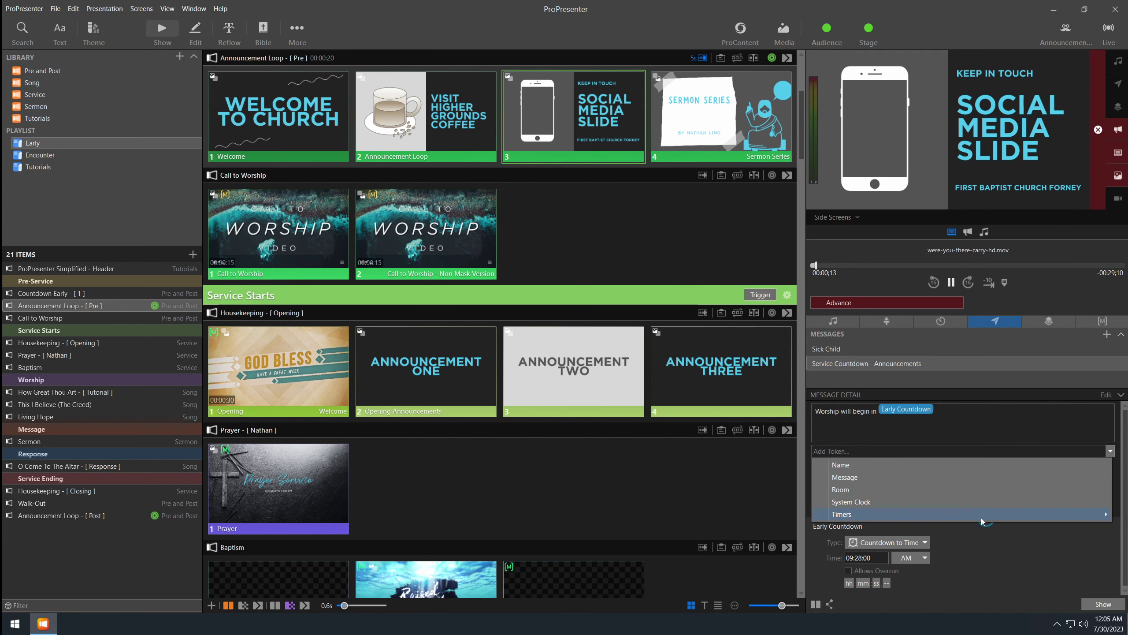
mouse_move(835, 514)
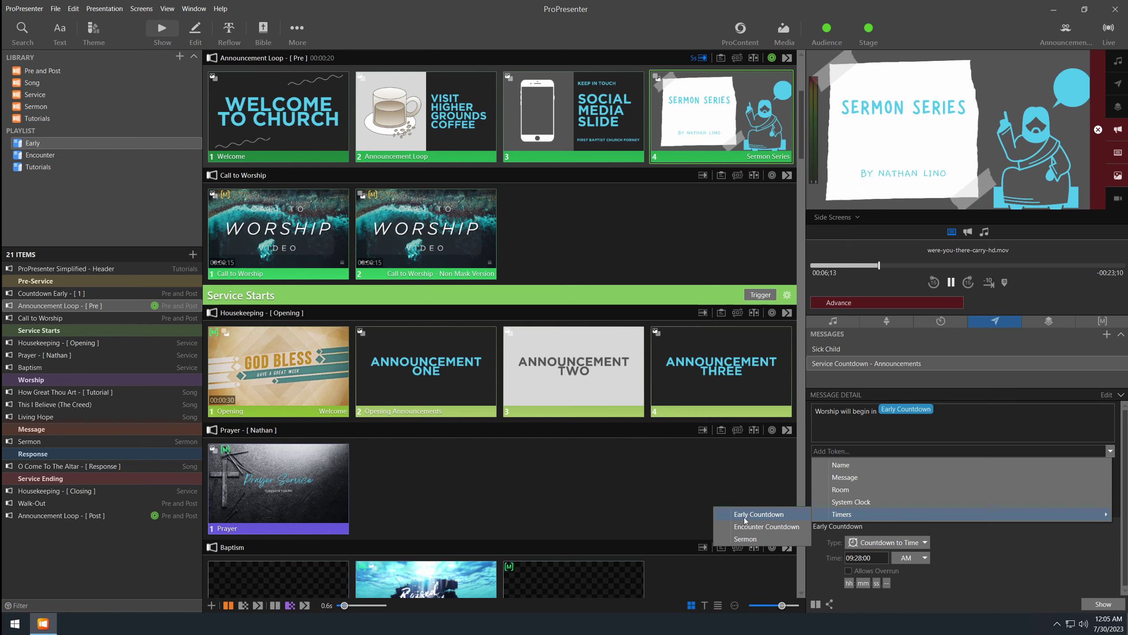
click(769, 522)
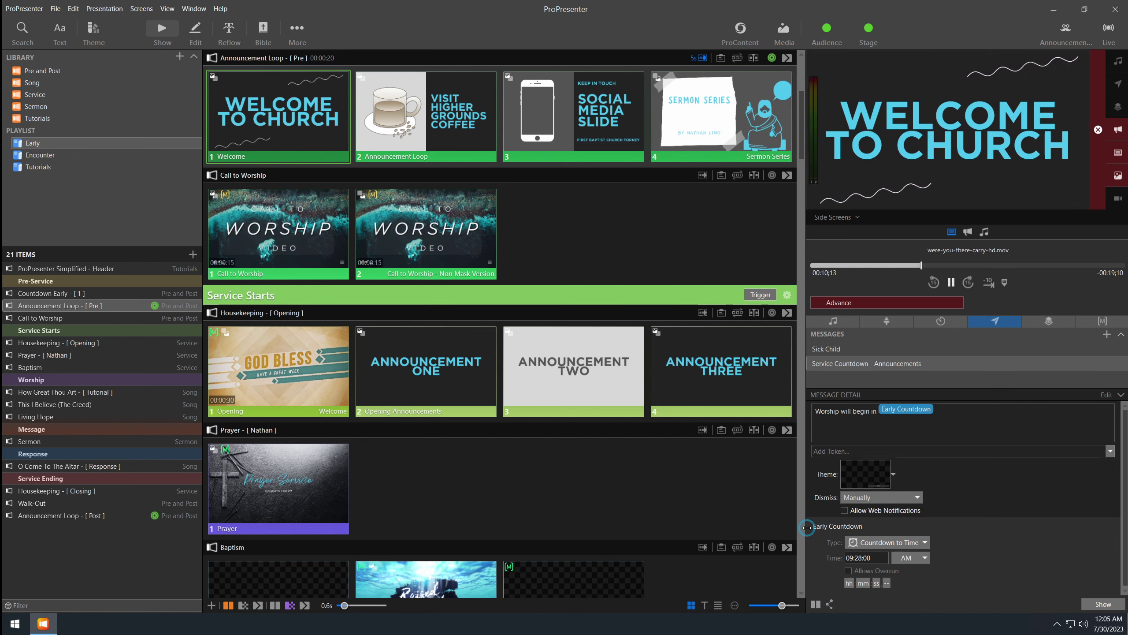
click(866, 557)
click(941, 320)
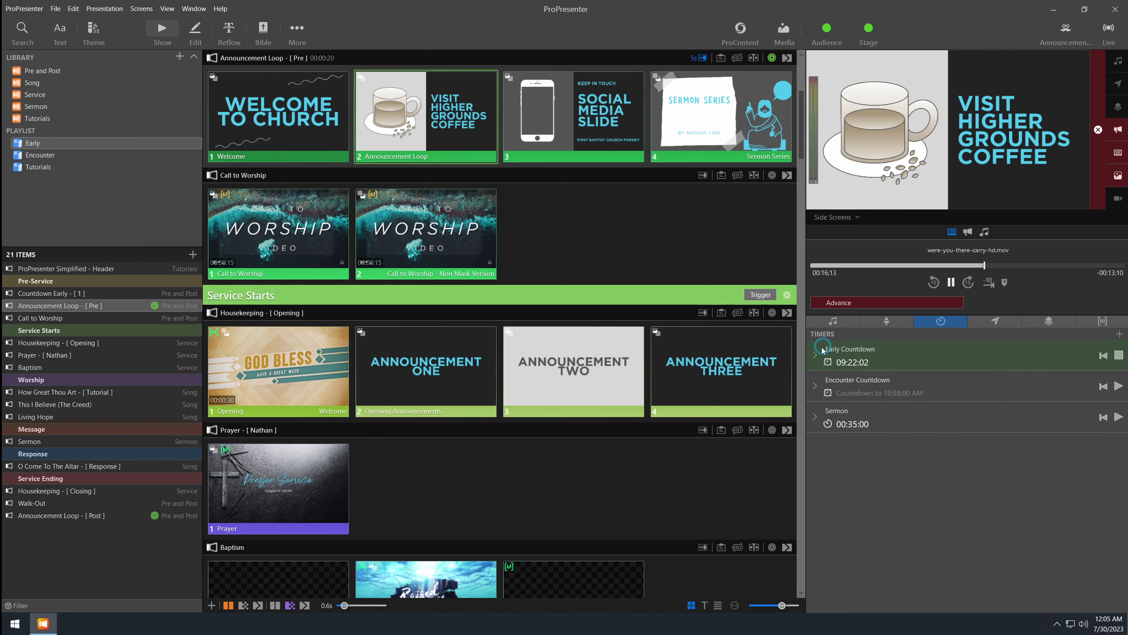
click(997, 322)
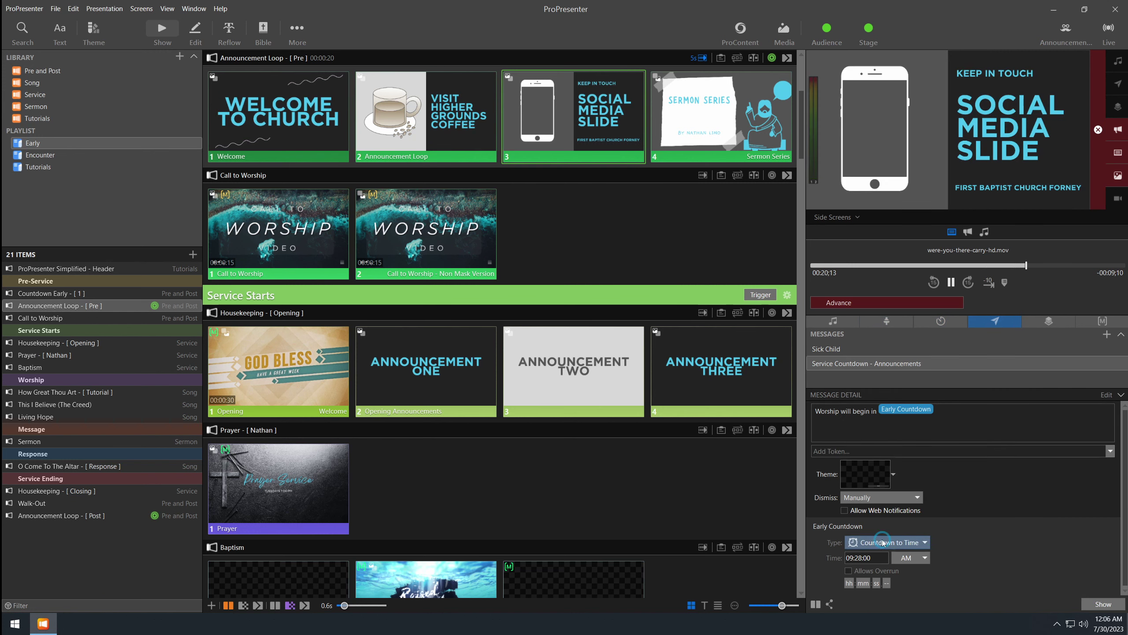
Step: Check the Early Countdown settings and show the Service Countdown - Announcements message over the announcements
click(861, 557)
click(919, 311)
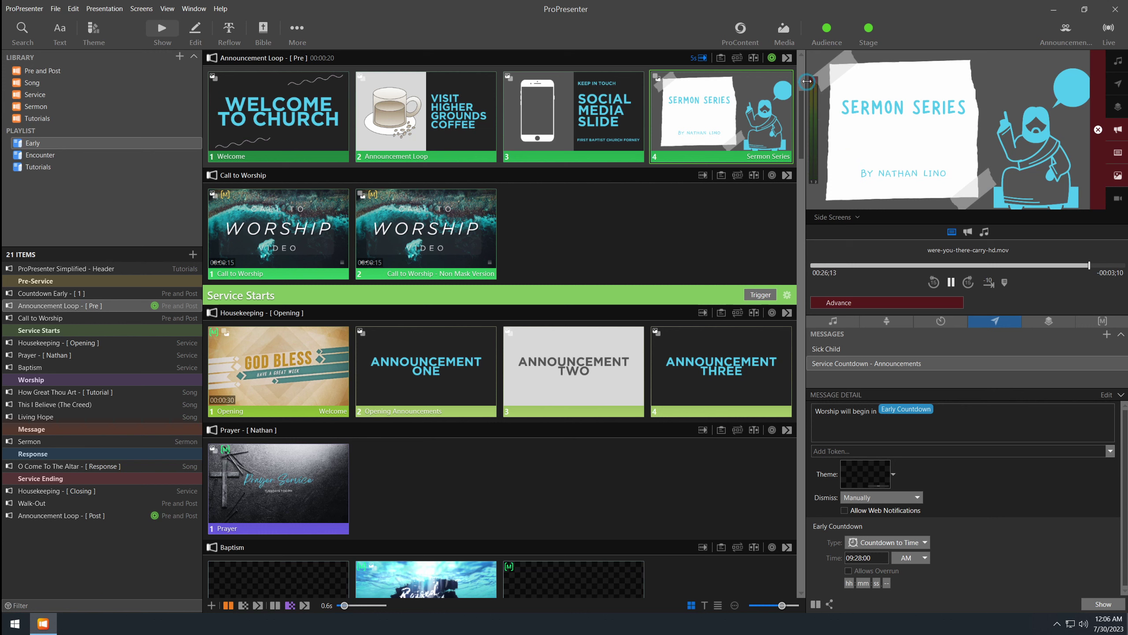
click(840, 192)
click(1097, 603)
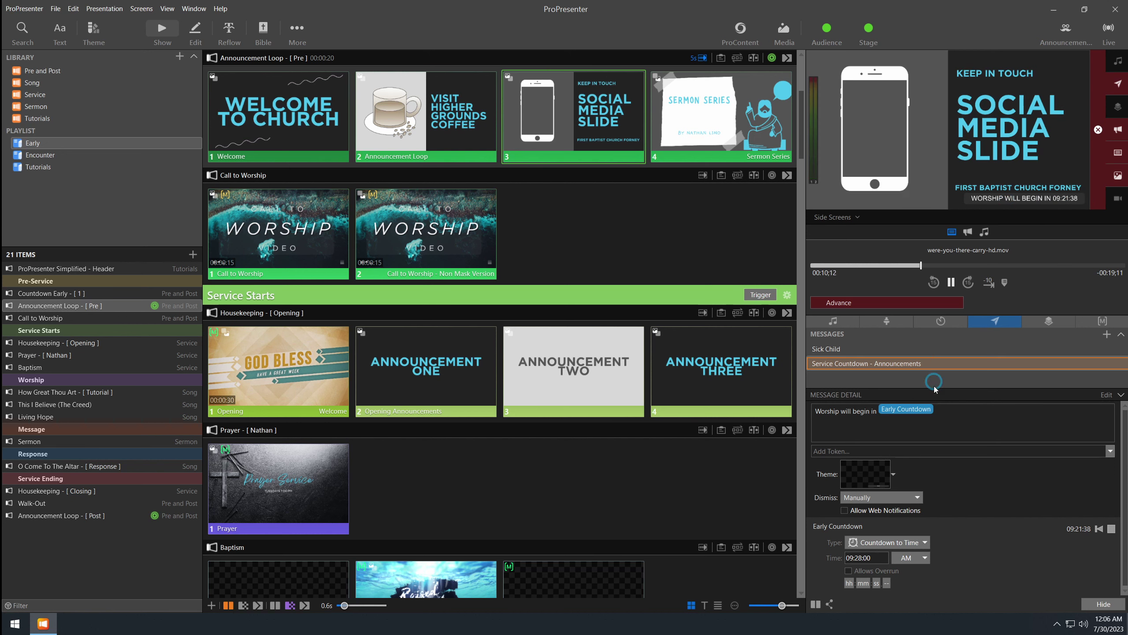
Step: Open the Message Templates theme to examine the Announcement Countdown template's text and builds, and return to the presentation view
click(890, 475)
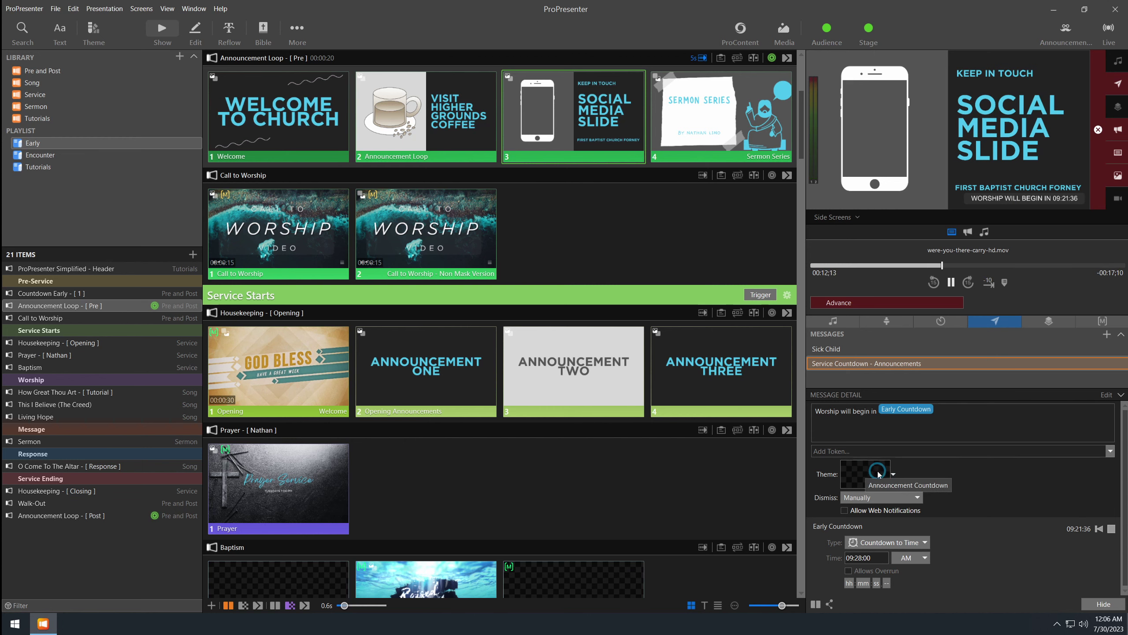
click(943, 256)
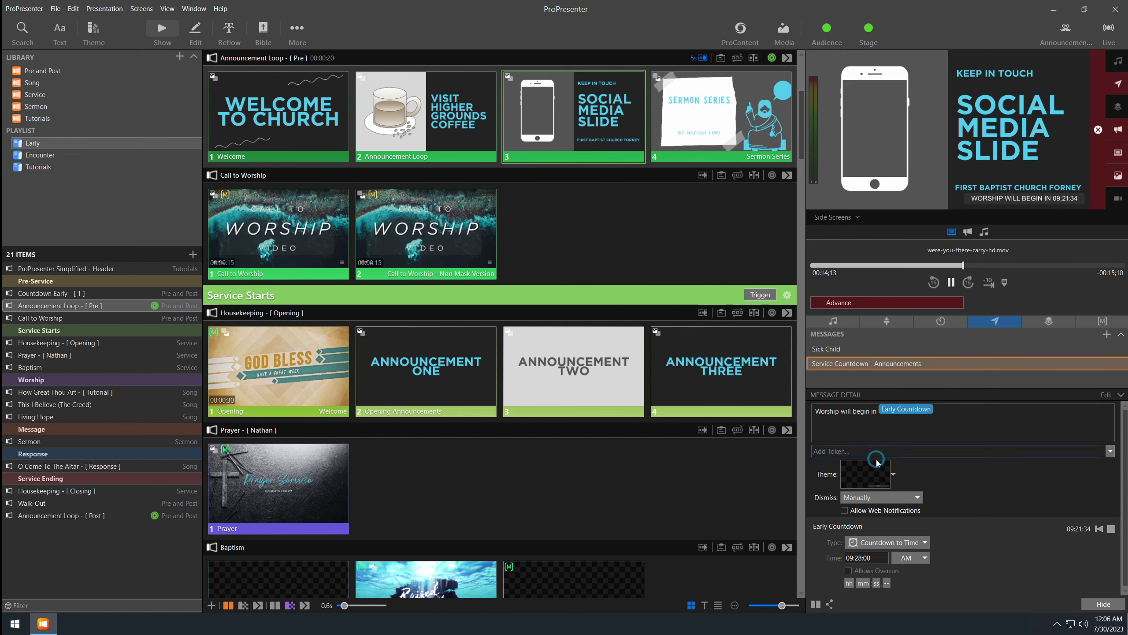
click(865, 476)
click(1039, 229)
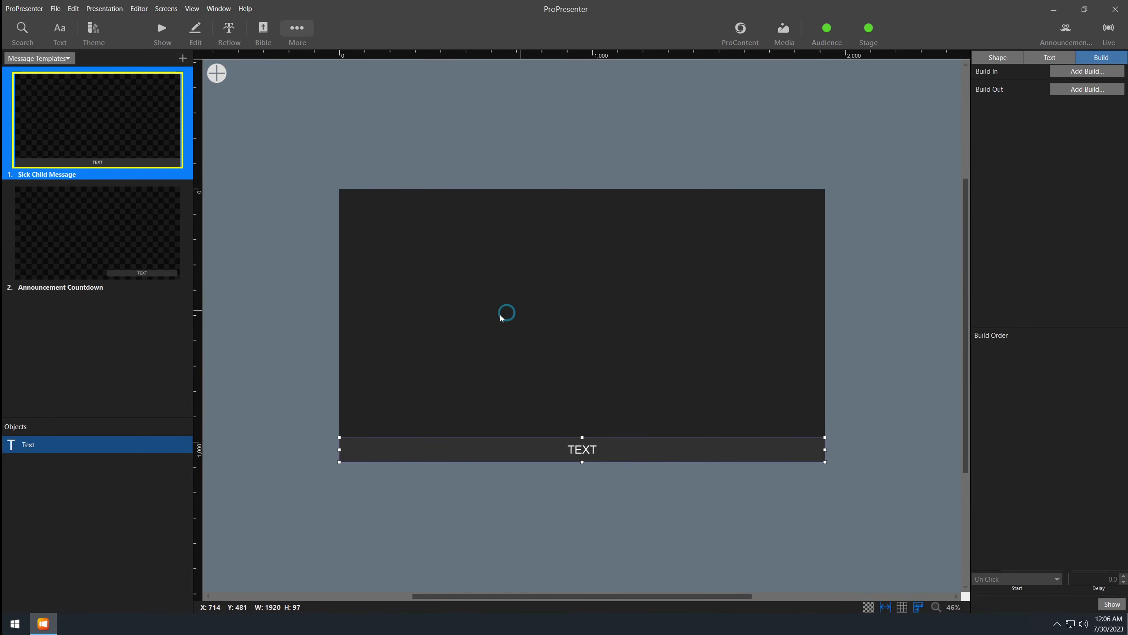
click(52, 219)
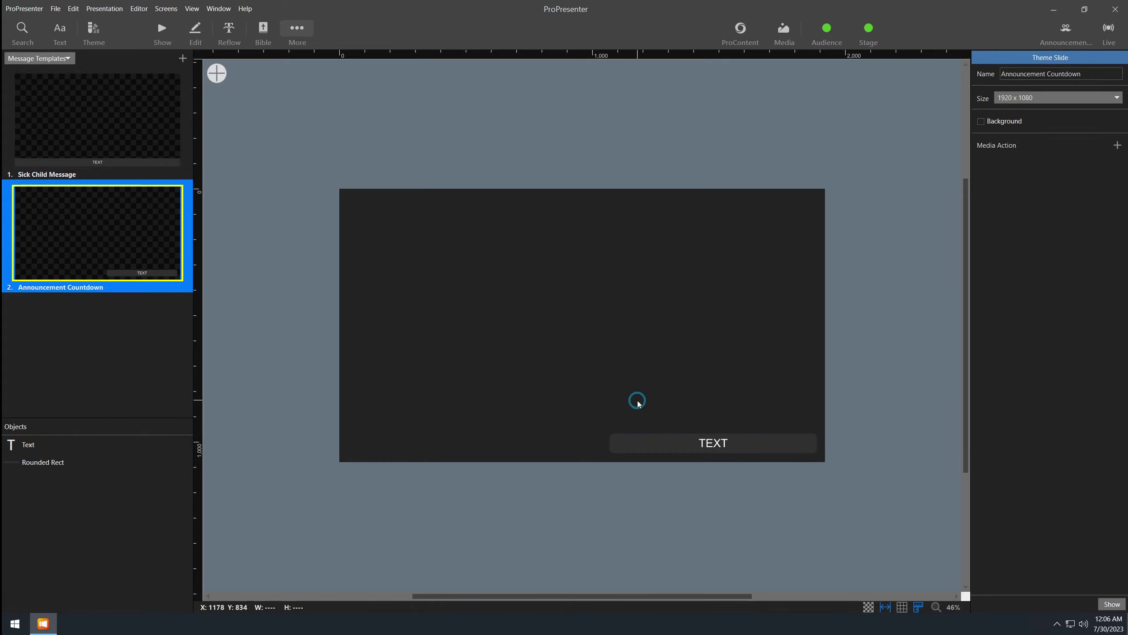
click(718, 450)
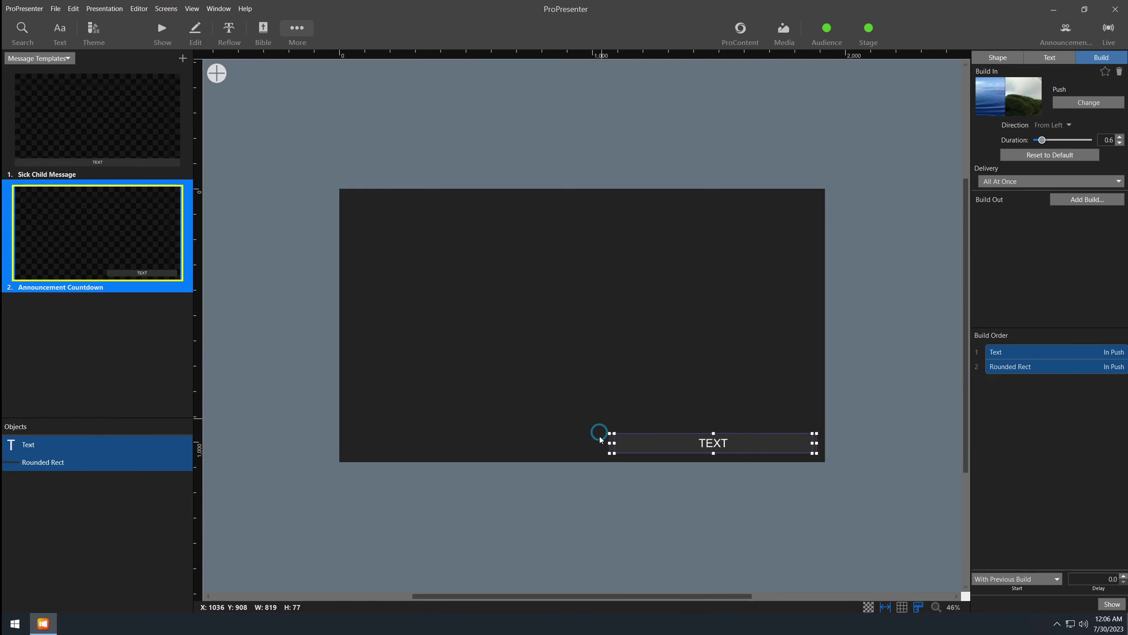
click(162, 31)
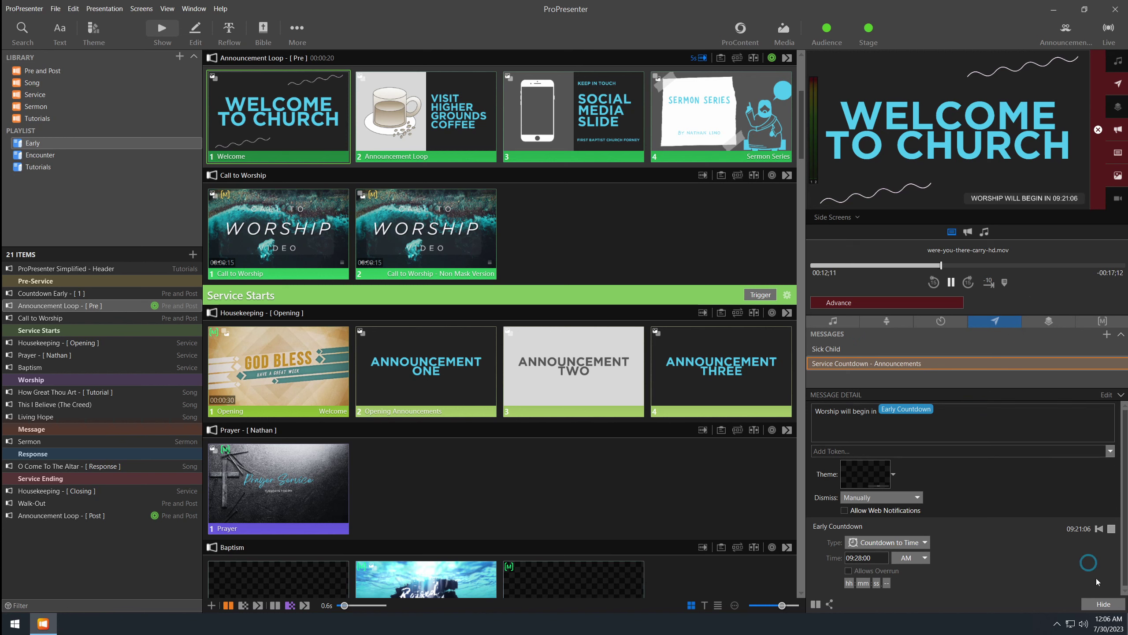
Step: Hide and reshow the Service Countdown - Announcements message over the announcements, and examine its dismissal options
click(1099, 604)
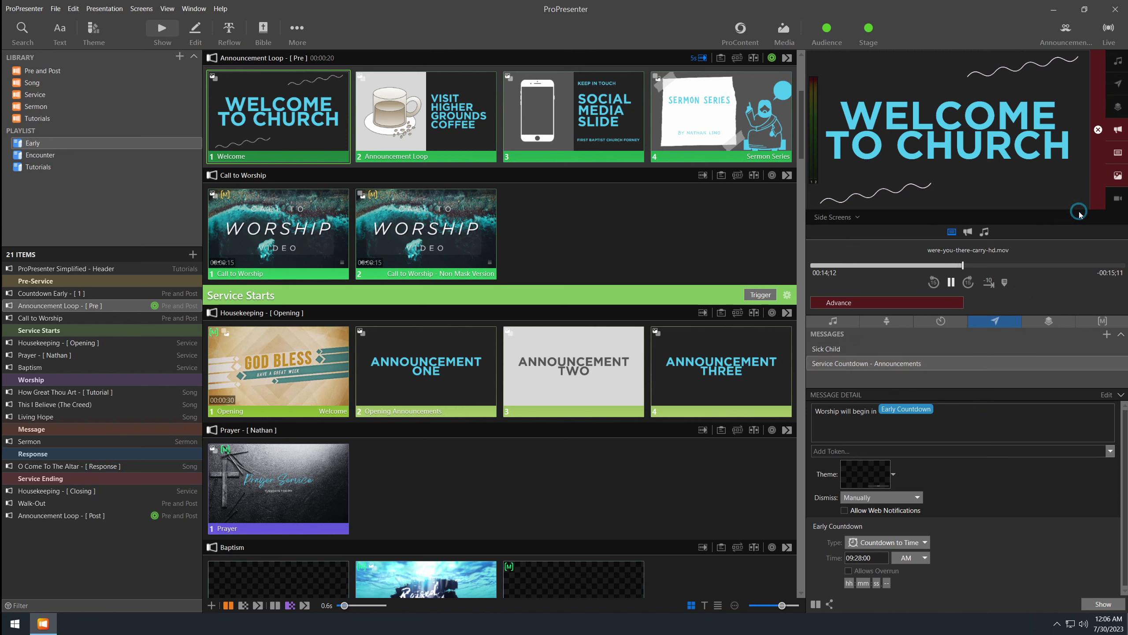
click(1095, 604)
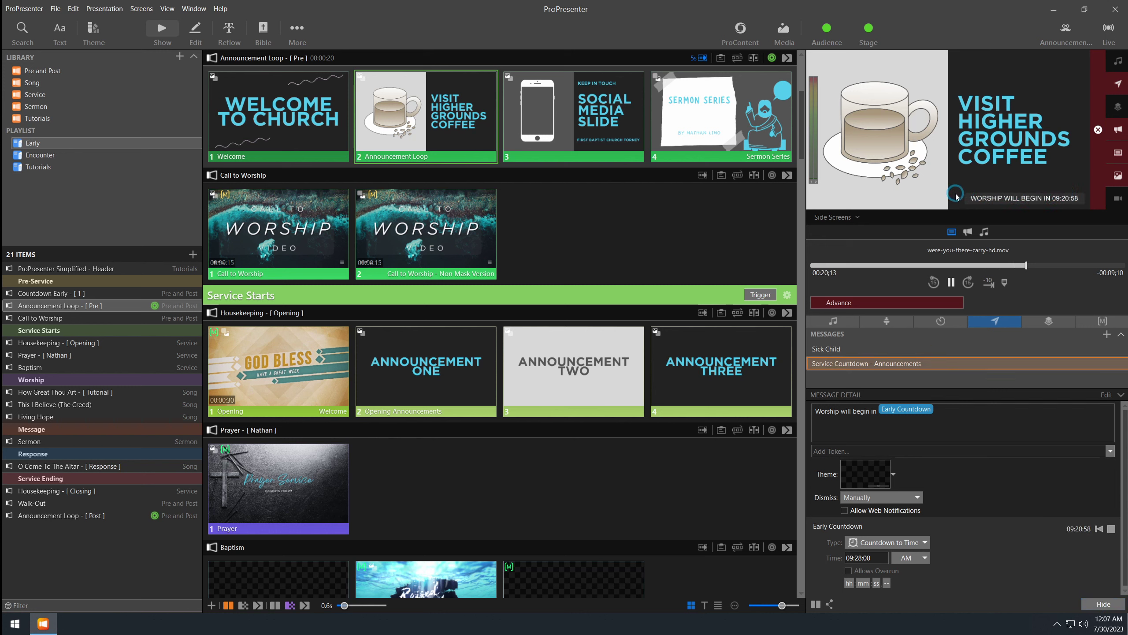
click(898, 498)
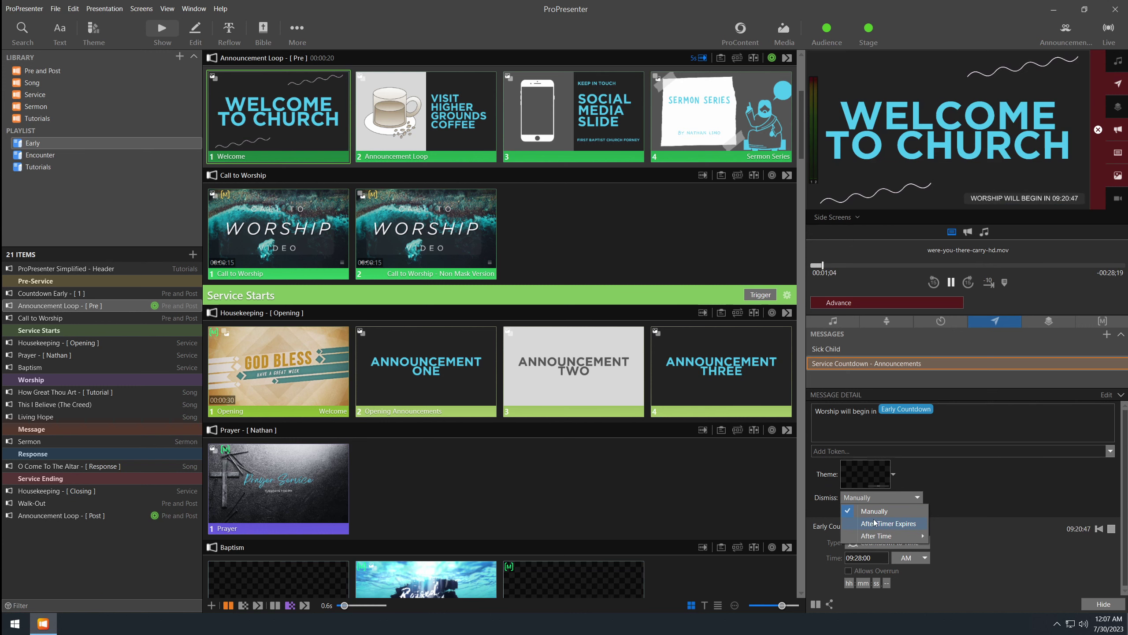
click(1017, 540)
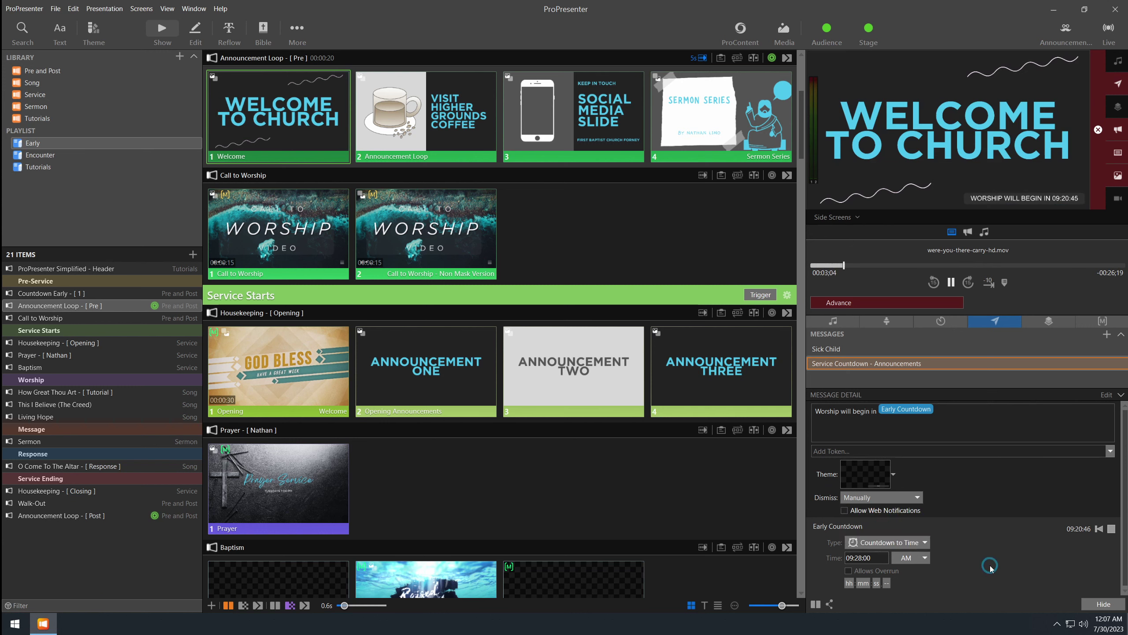
Step: Hide the Service Countdown - Announcements message and clear all output layers
click(1089, 605)
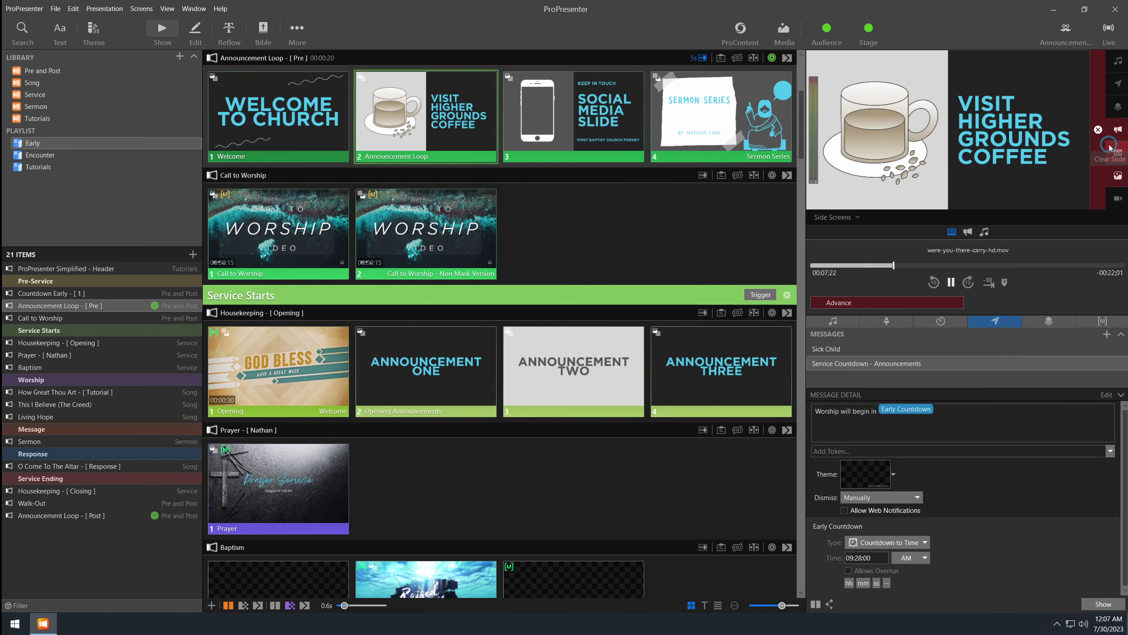
click(1098, 129)
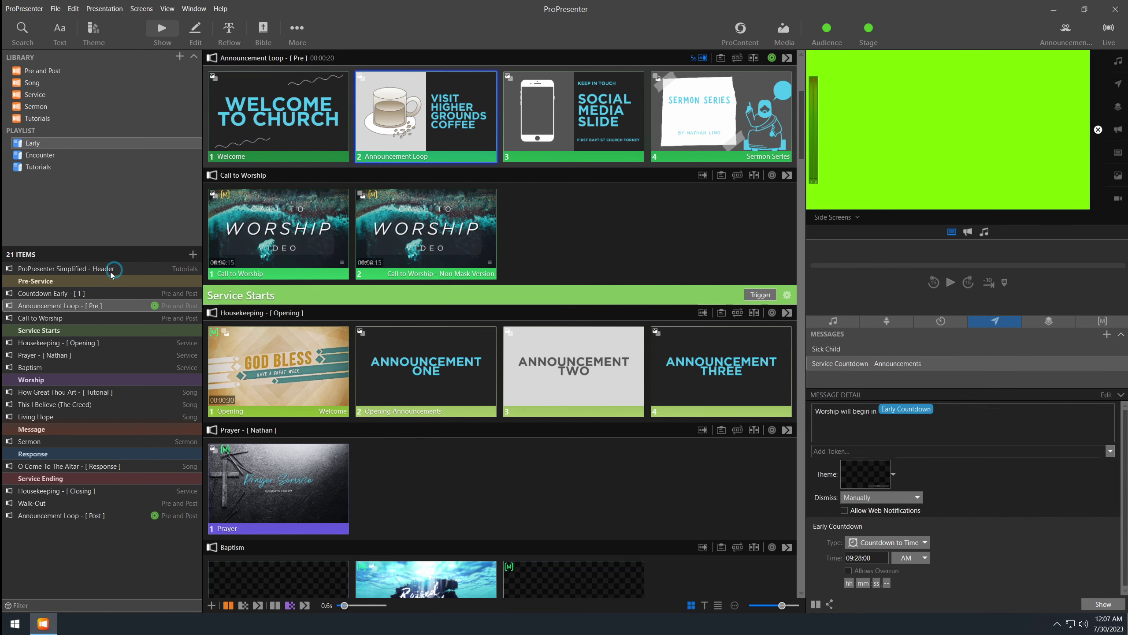
Step: Show the Layers Tutorial slide from ProPresenter Simplified - Header and set the output preview to MultiView
click(32, 269)
click(302, 118)
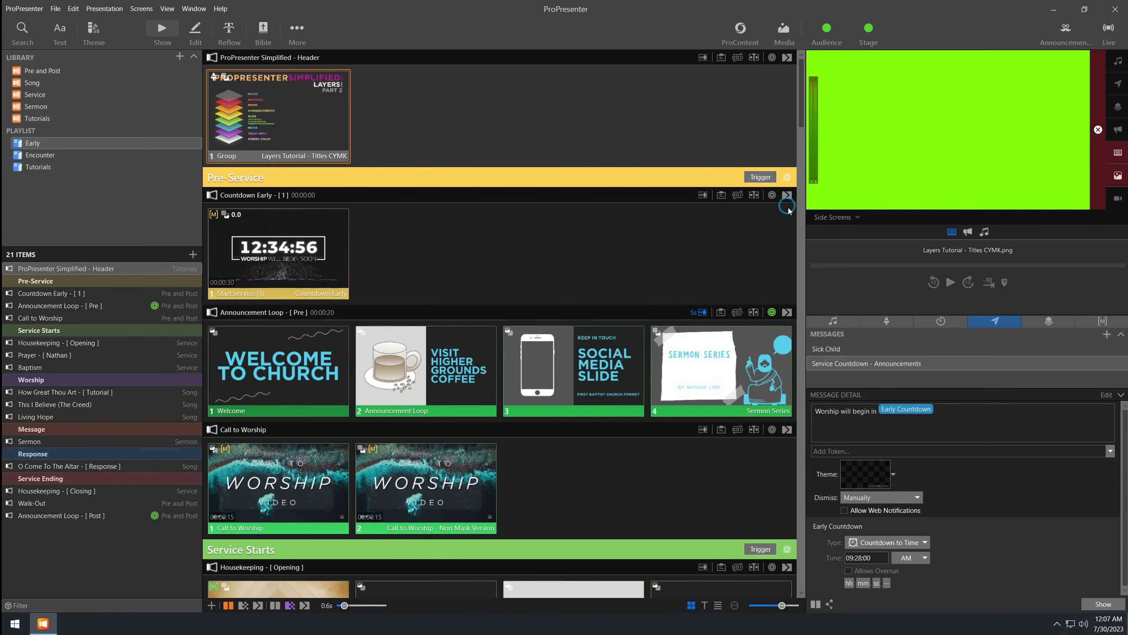
click(834, 217)
click(846, 292)
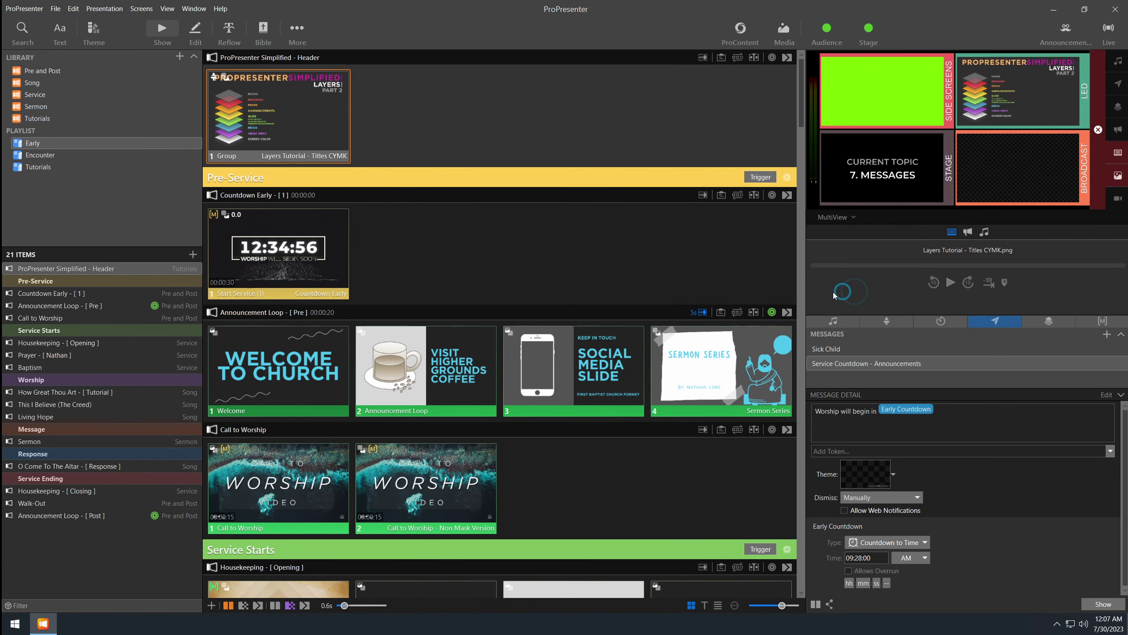